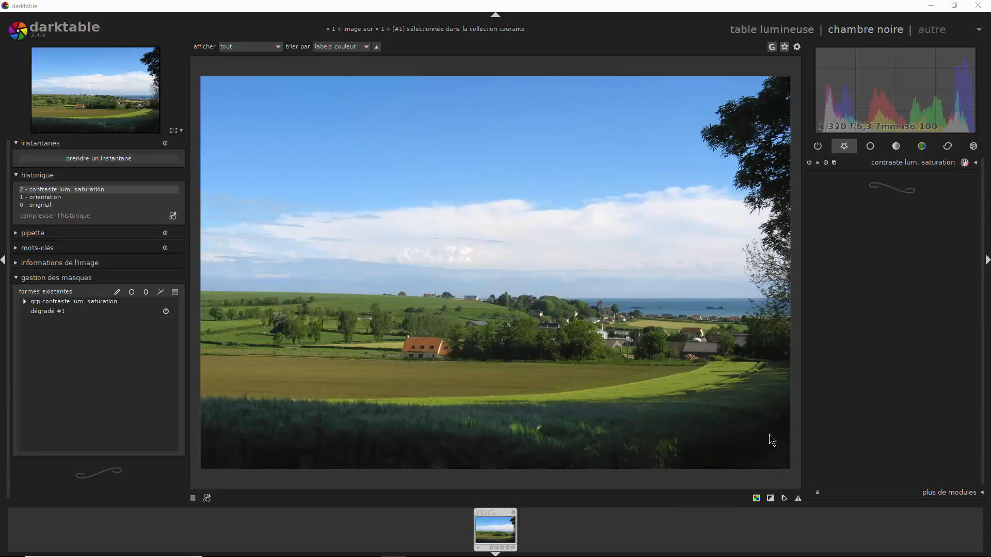
Compare the landscape photo with the contraste lum. saturation module switched off and on twice
left_click(809, 163)
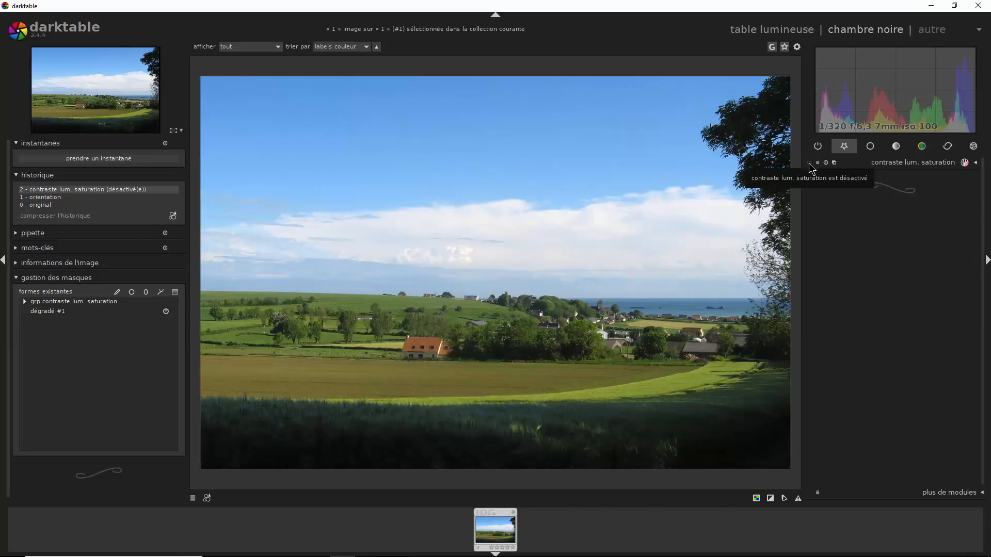
left_click(810, 164)
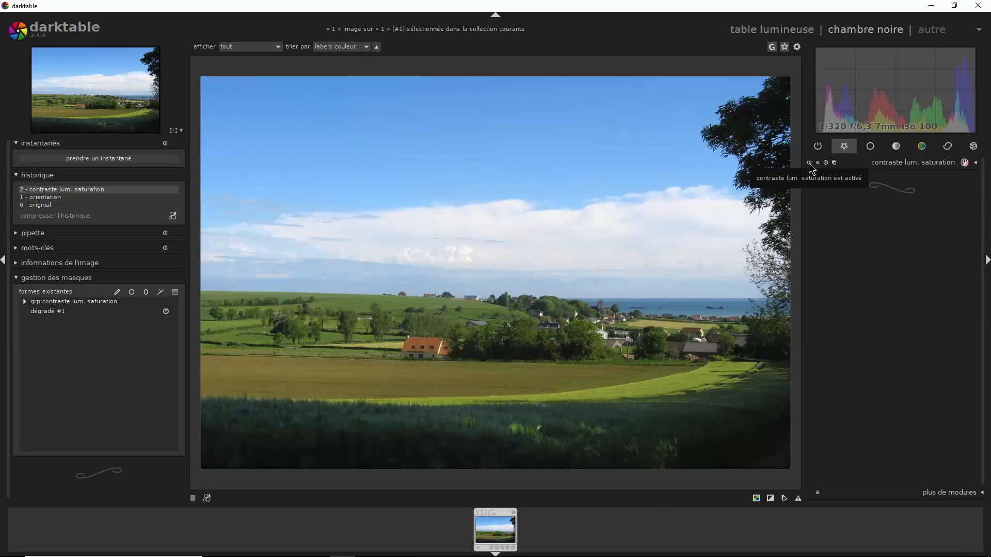
left_click(810, 164)
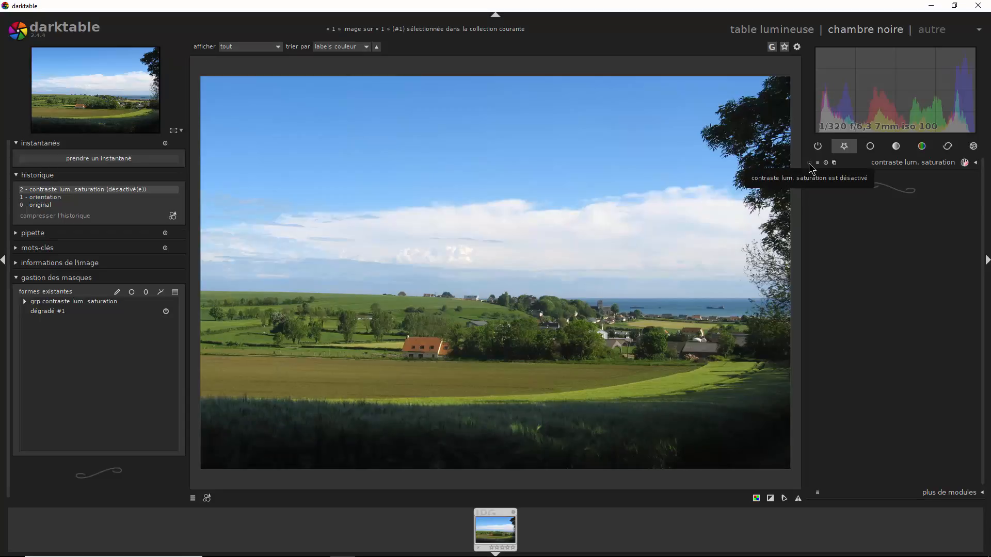
left_click(810, 164)
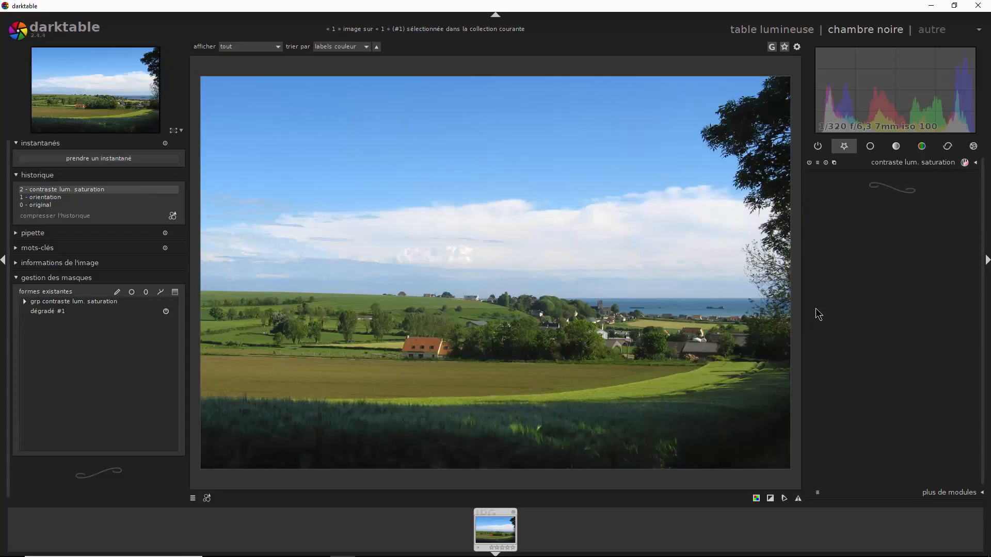
Expand the contraste lum. saturation module and inspect its mask overlay with the dégradé #1 shape selected
left_click(974, 163)
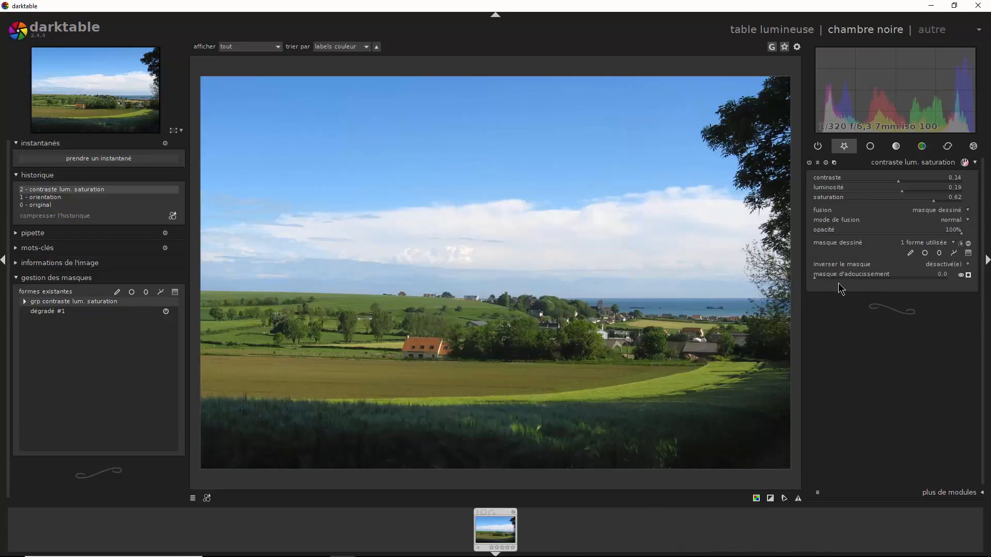
left_click(968, 276)
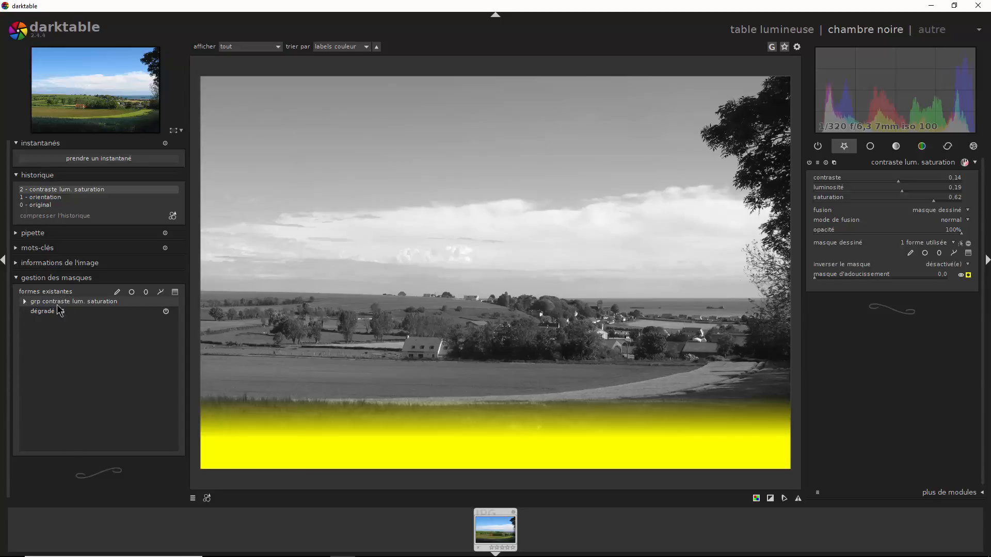
left_click(127, 312)
left_click(968, 275)
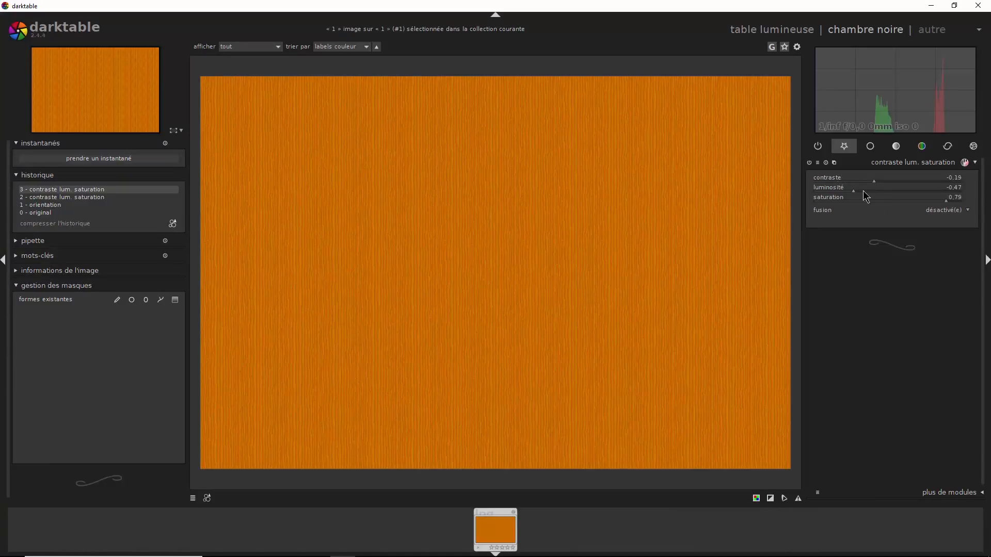
Compare the orange texture image with the contraste lum. saturation module off and on
left_click(809, 163)
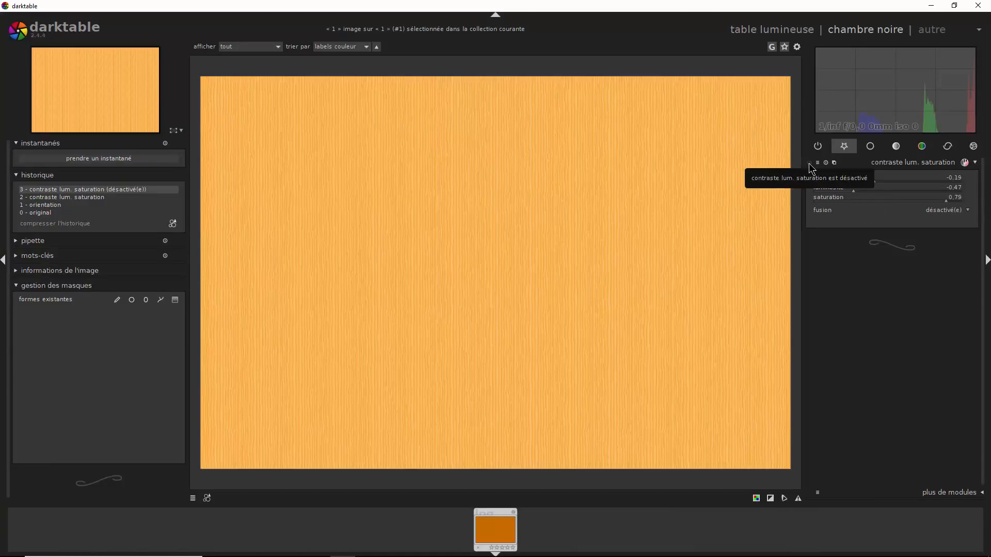
left_click(809, 163)
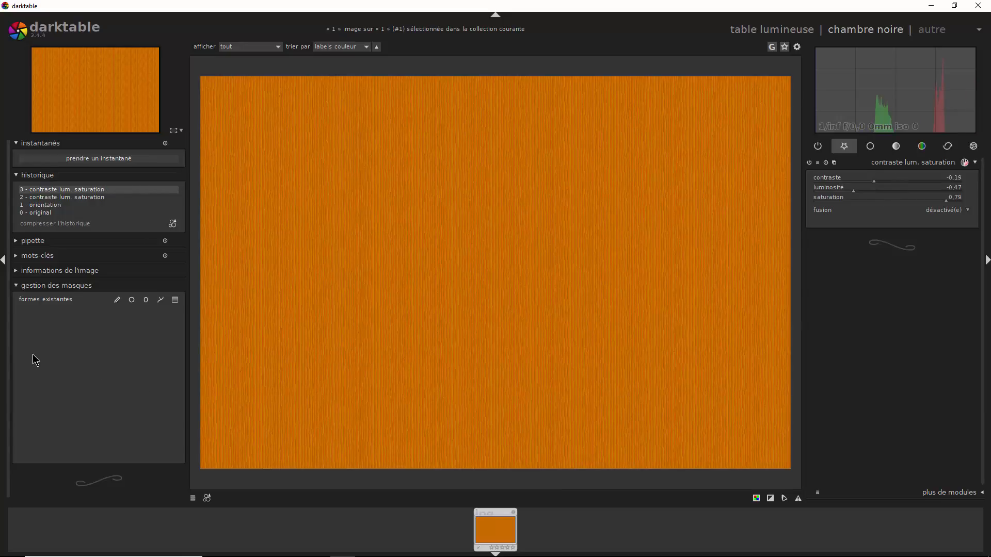
Create a horizontal gradient mask across the middle of the image and assign it to contraste lum. saturation using masque dessiné blending
left_click(176, 301)
left_click(433, 295)
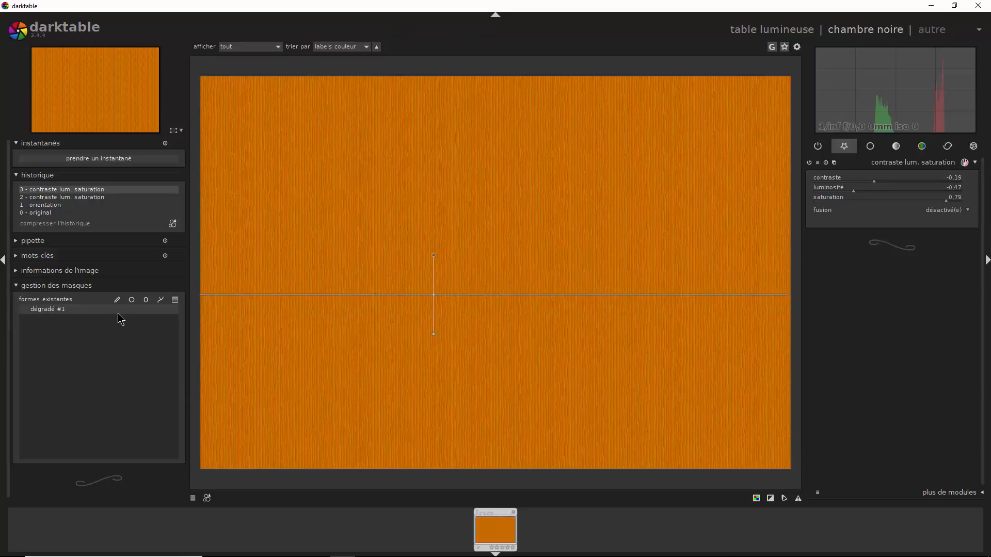
left_click(958, 216)
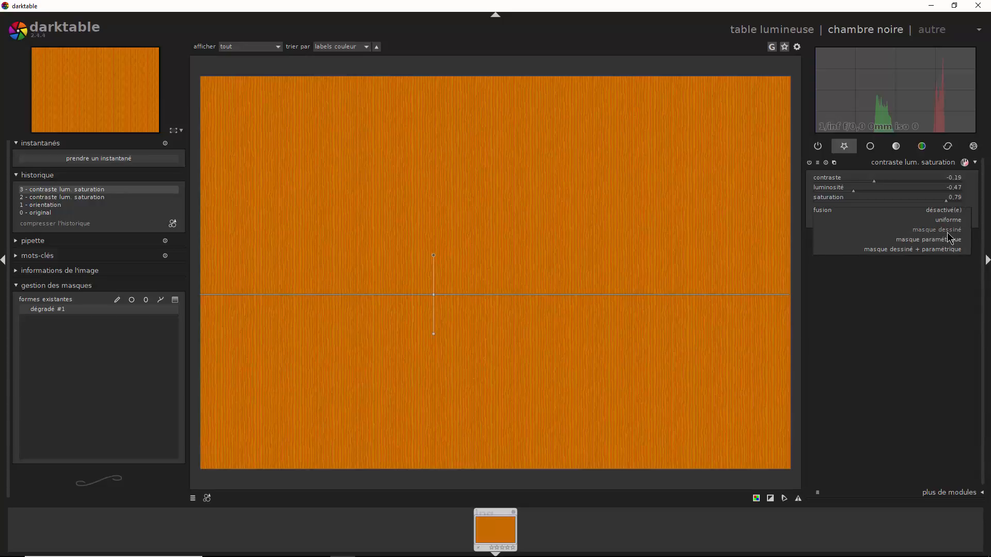
left_click(949, 234)
left_click(936, 242)
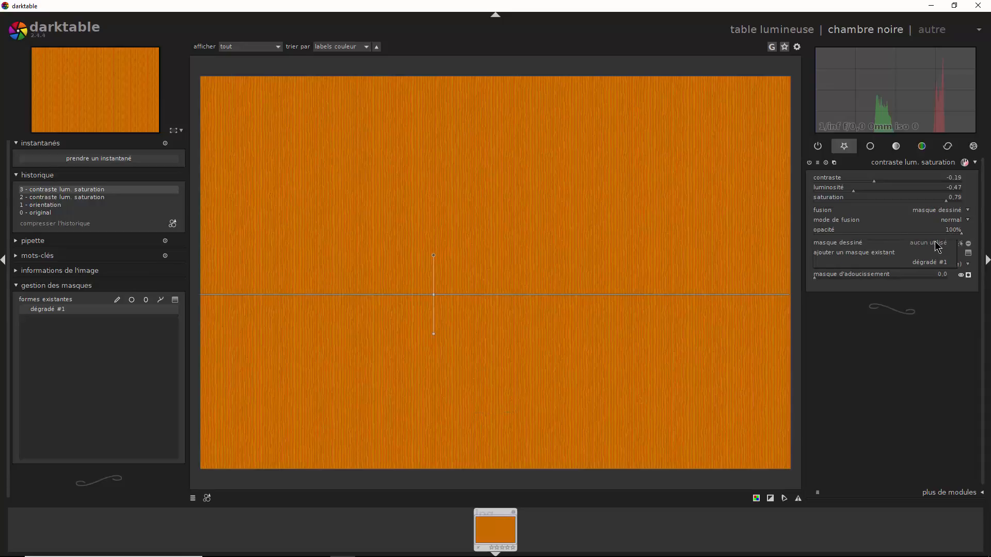
left_click(935, 263)
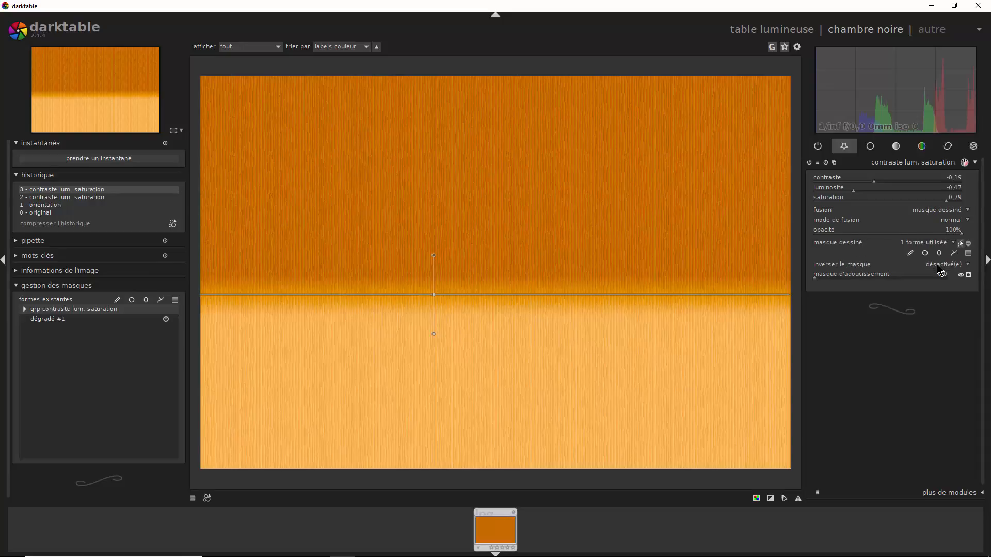
Show the mask overlay, then reposition and rotate the gradient so its line slopes downward from left to right across the upper half
left_click(968, 276)
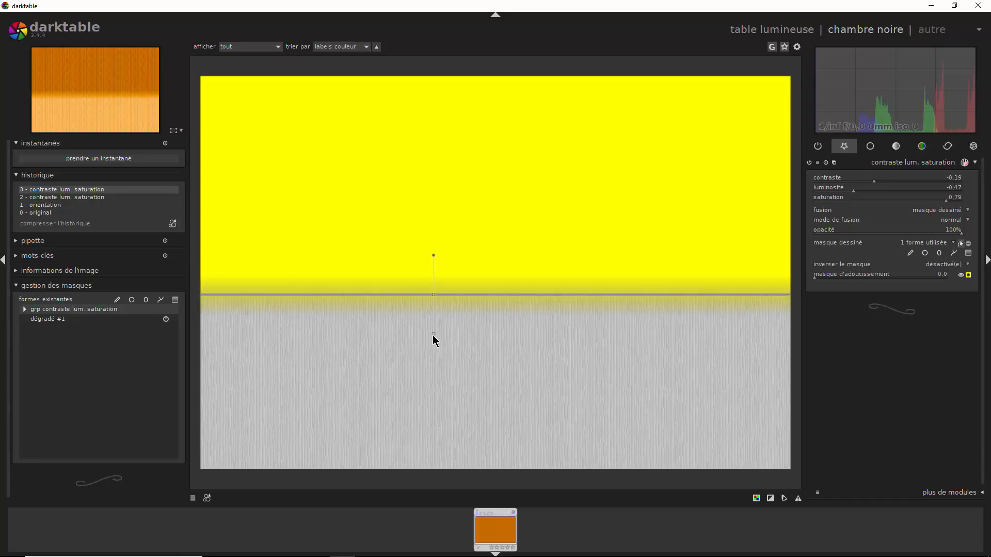
left_click_drag(438, 338, 467, 306)
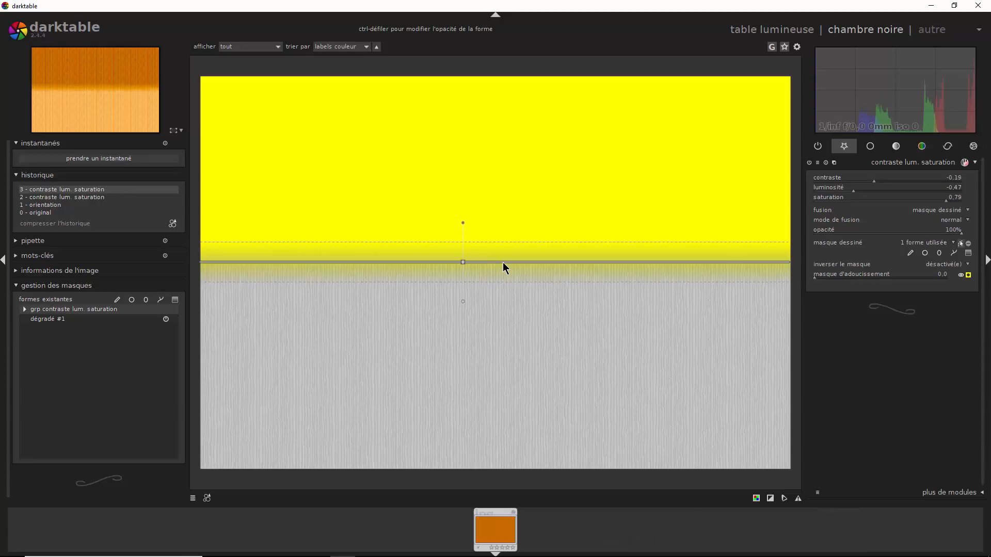
left_click_drag(504, 263, 543, 359)
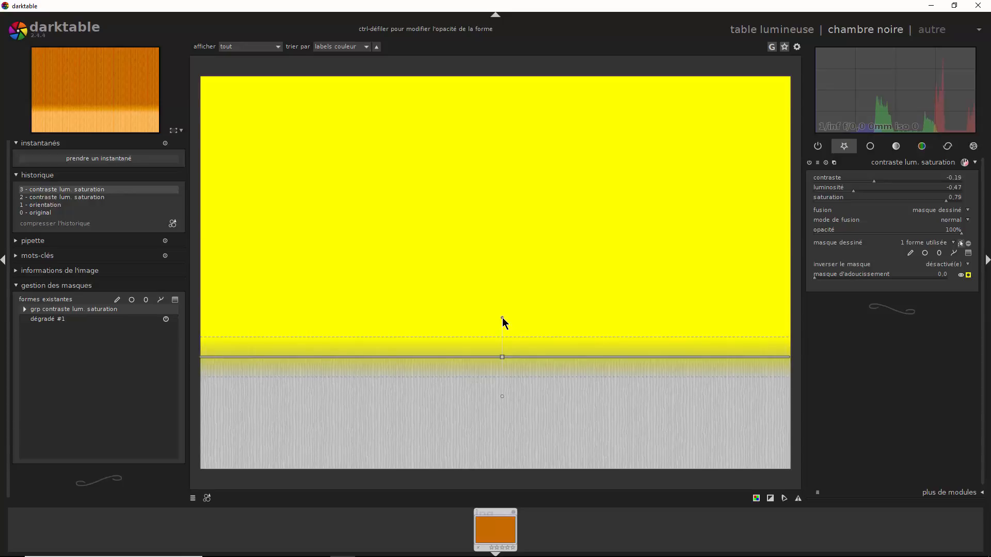
left_click_drag(503, 318, 490, 333)
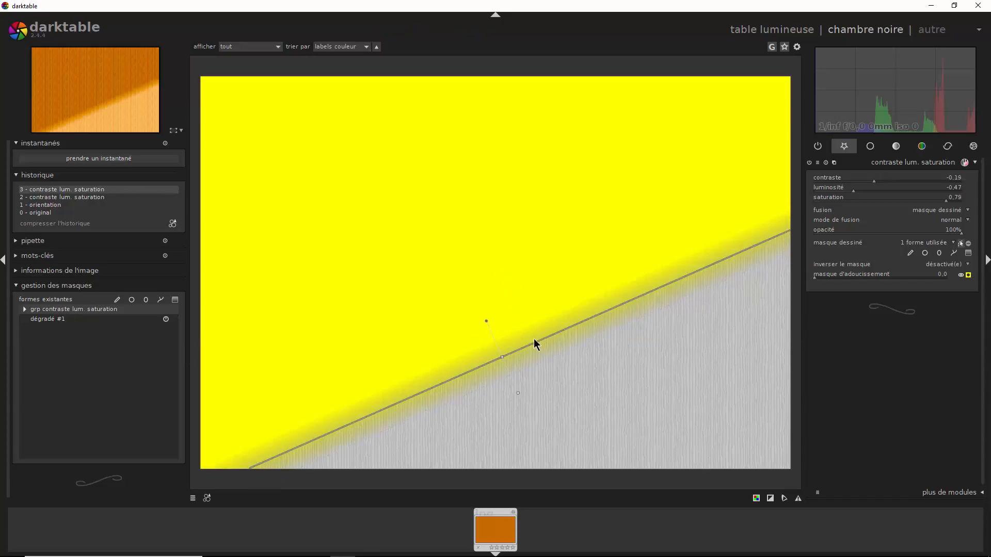
left_click_drag(535, 342, 492, 221)
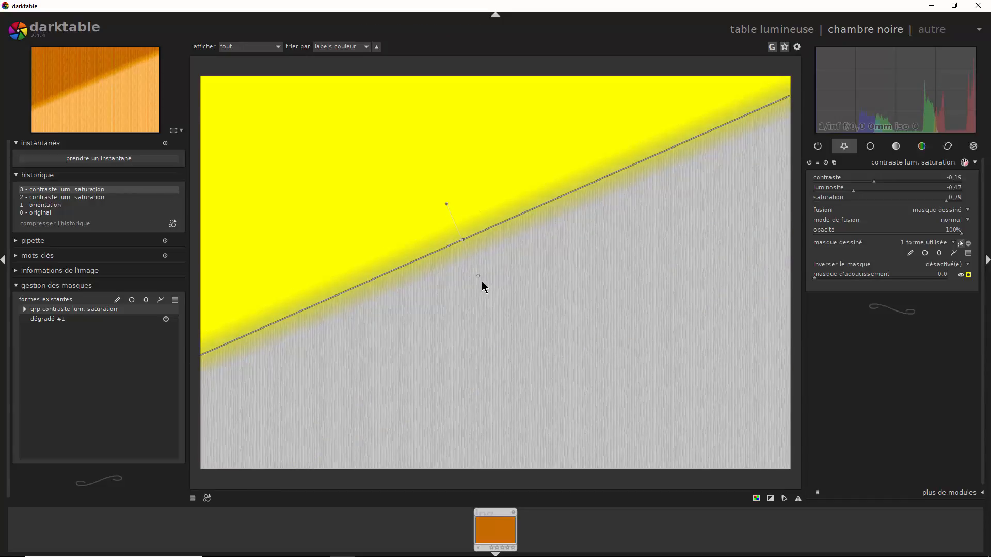
left_click_drag(478, 277, 452, 277)
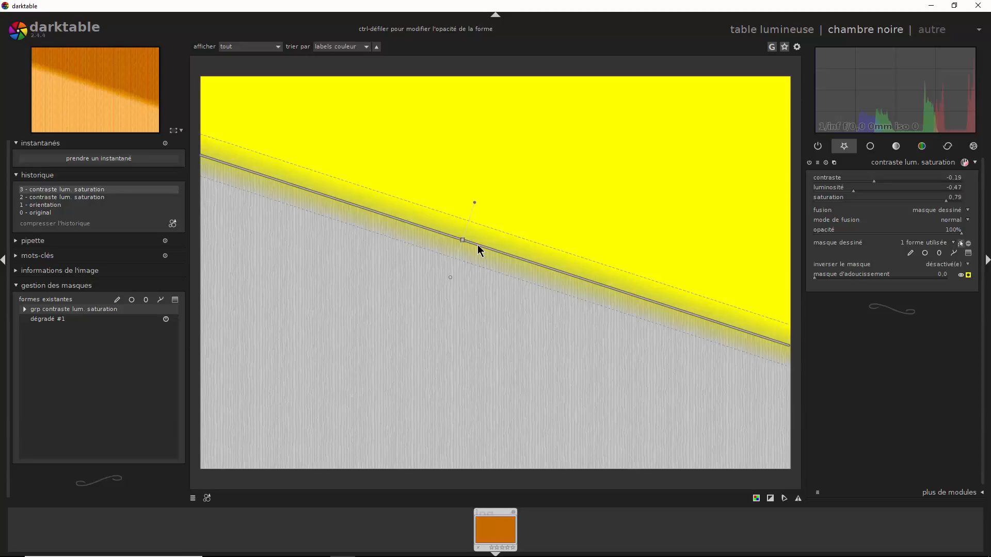
Widen and narrow the gradient's transition zone repeatedly, leave it fairly wide, and hide the mask overlay
scroll(478, 246, "down", 1)
scroll(478, 244, "down", 2)
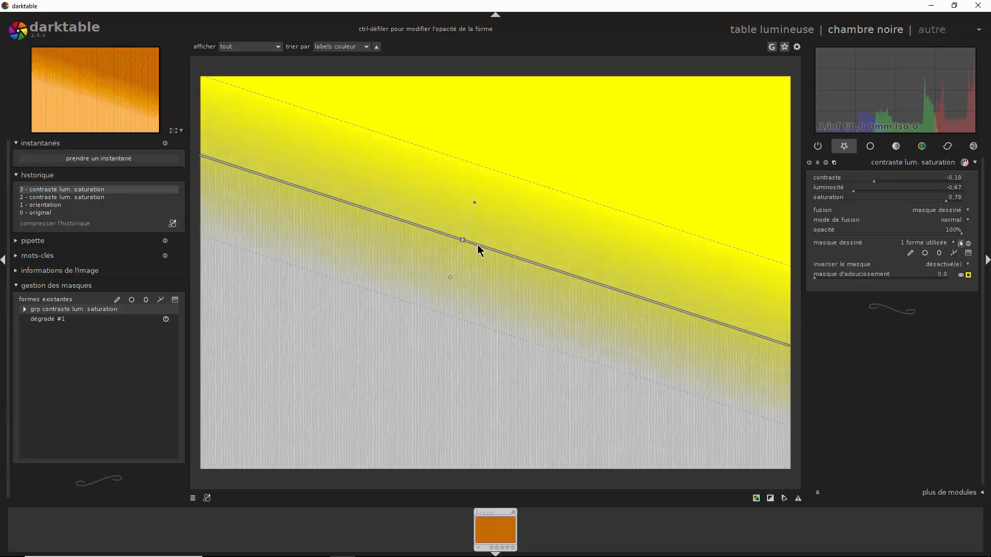
scroll(478, 245, "up", 3)
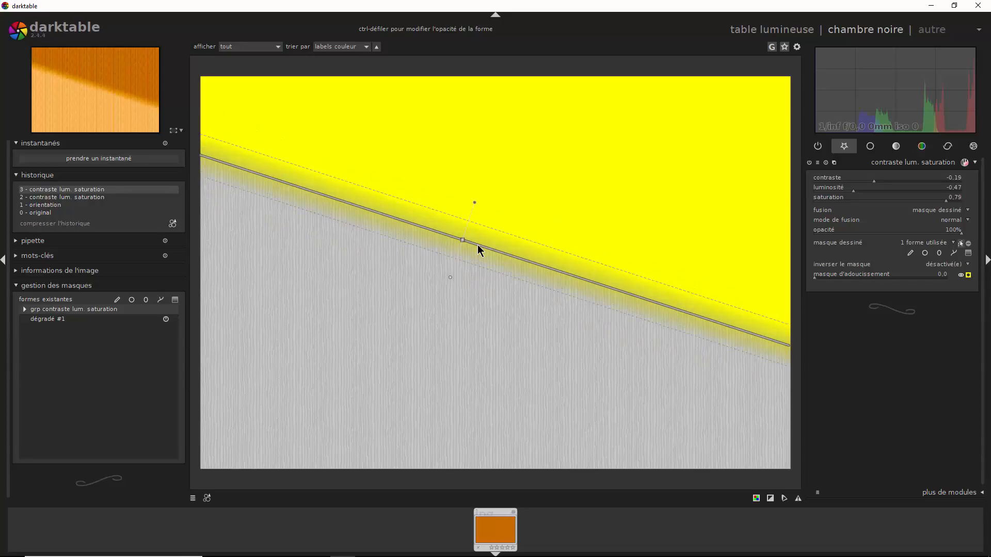
scroll(478, 245, "down", 3)
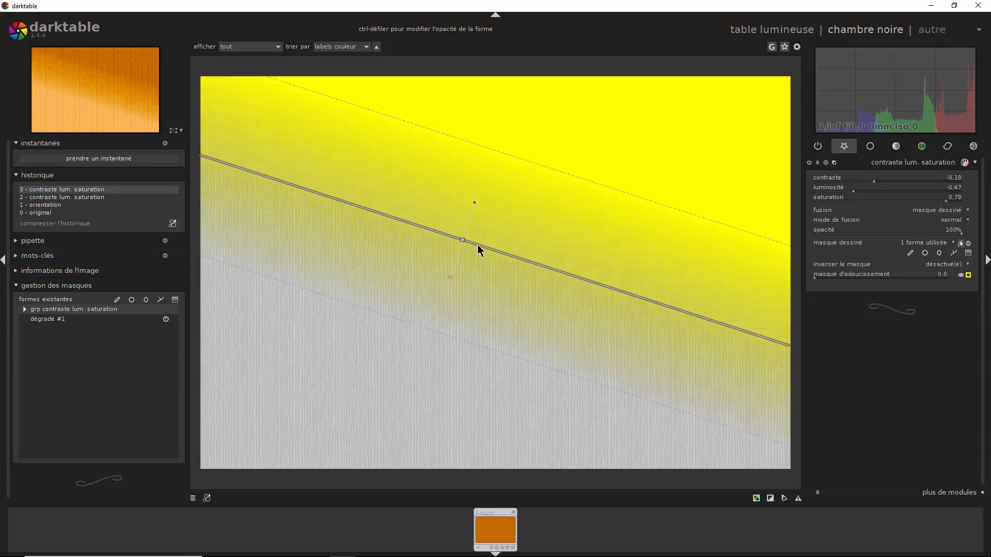
scroll(478, 245, "up", 3)
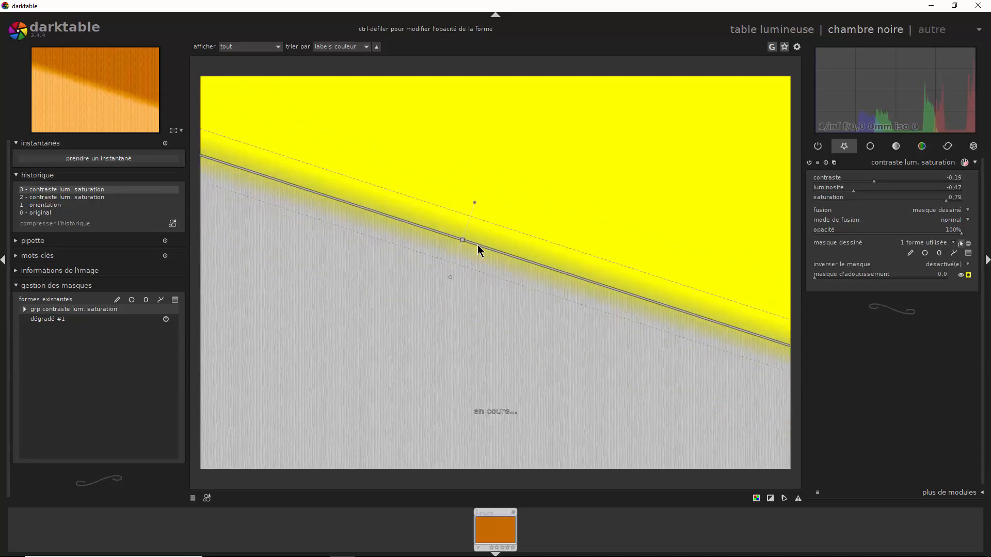
scroll(478, 244, "down", 3)
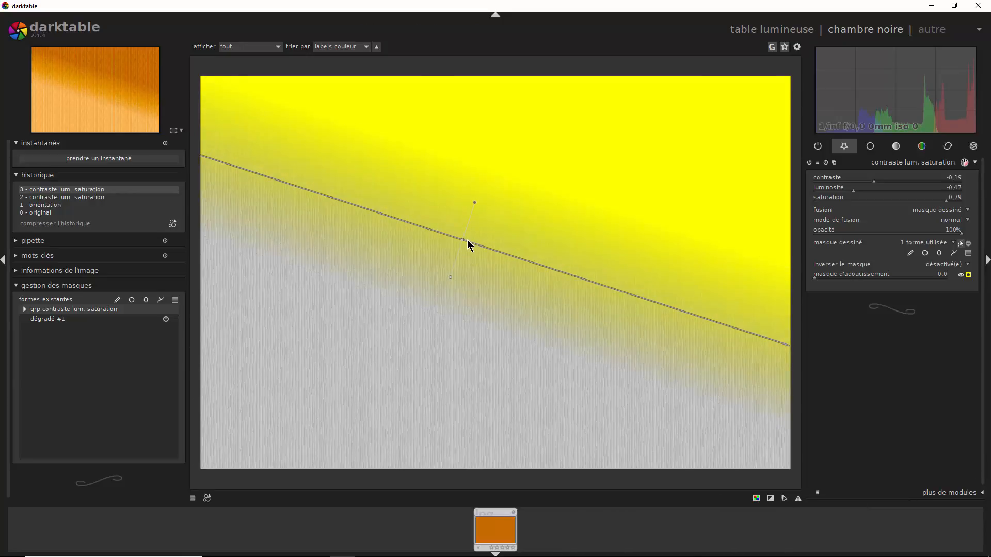
scroll(468, 245, "up", 1)
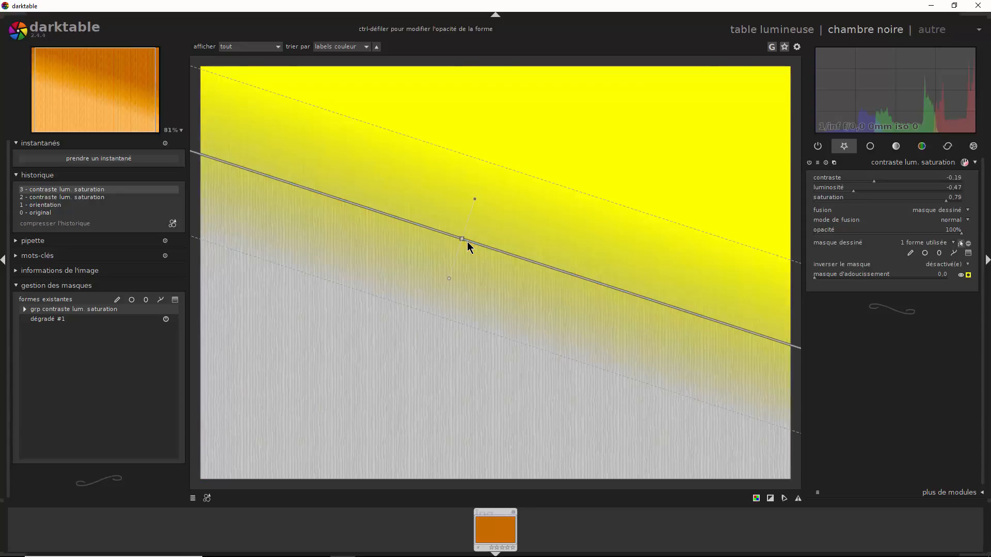
scroll(470, 246, "up", 2)
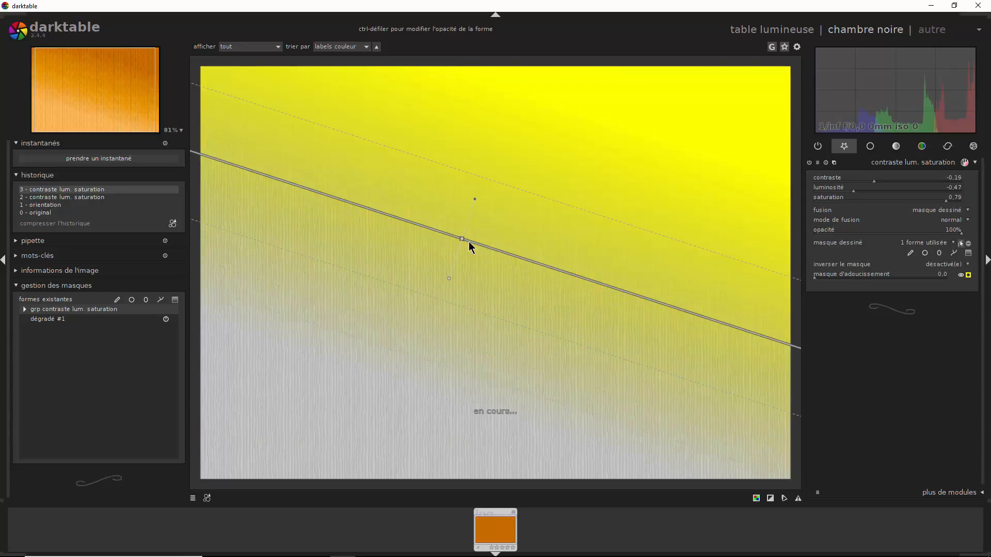
scroll(470, 246, "up", 1)
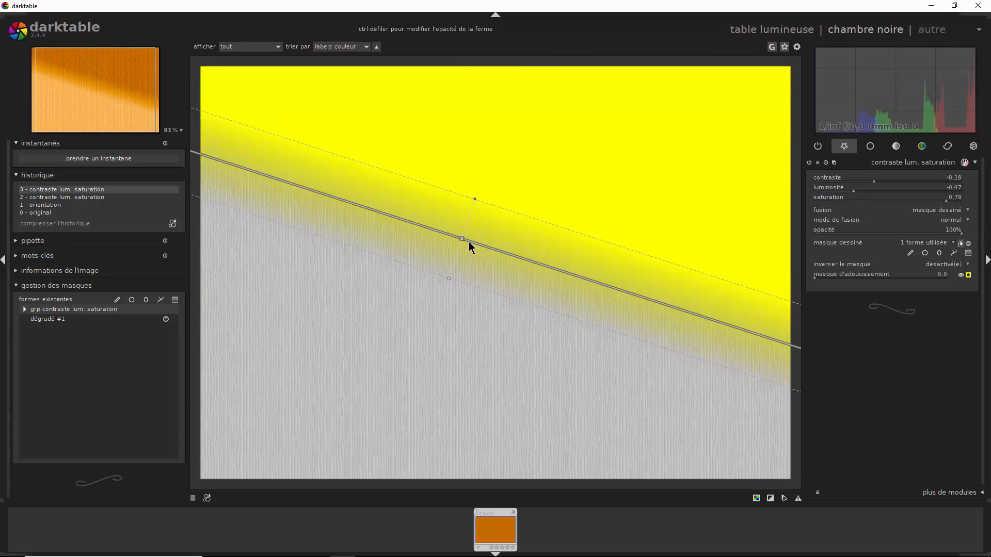
scroll(469, 246, "down", 1)
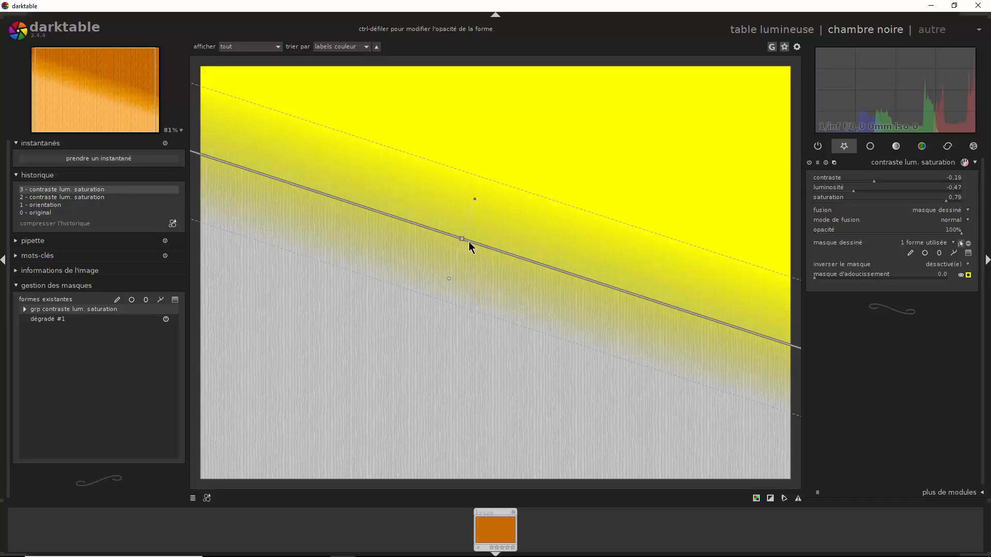
scroll(469, 246, "down", 1)
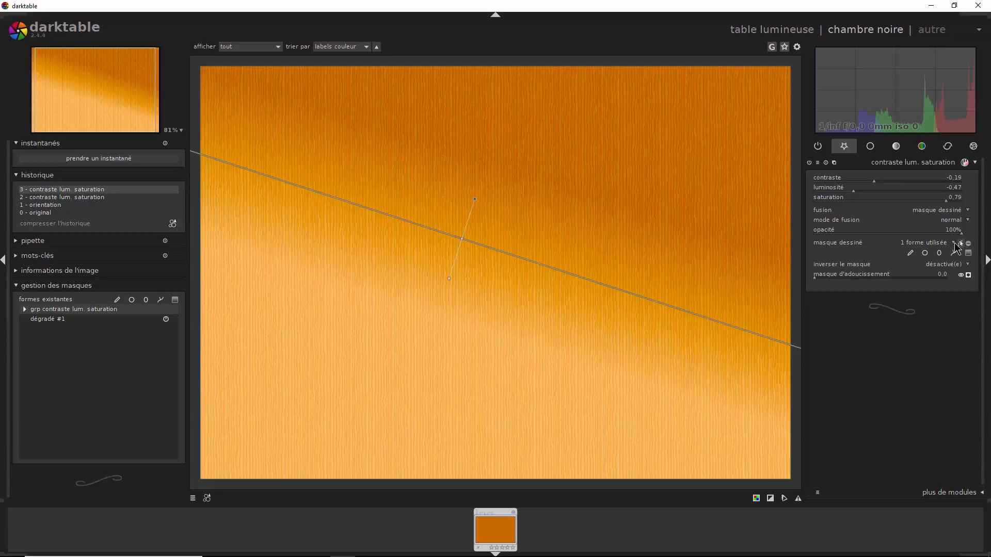
Move the gradient lower, narrow its transition zone, and rotate it so the line rises from lower left to upper right
left_click_drag(475, 246, 491, 311)
scroll(490, 311, "up", 2)
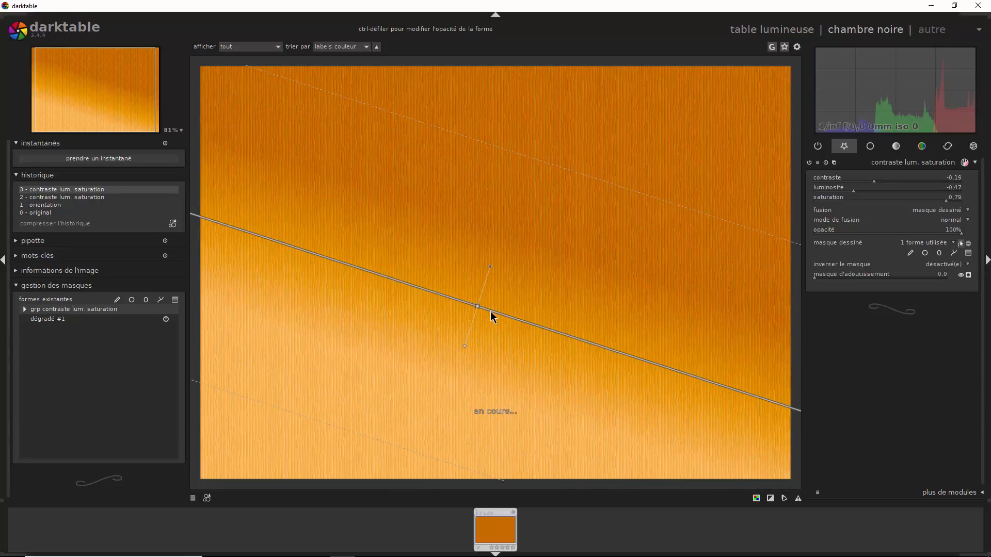
scroll(491, 310, "up", 2)
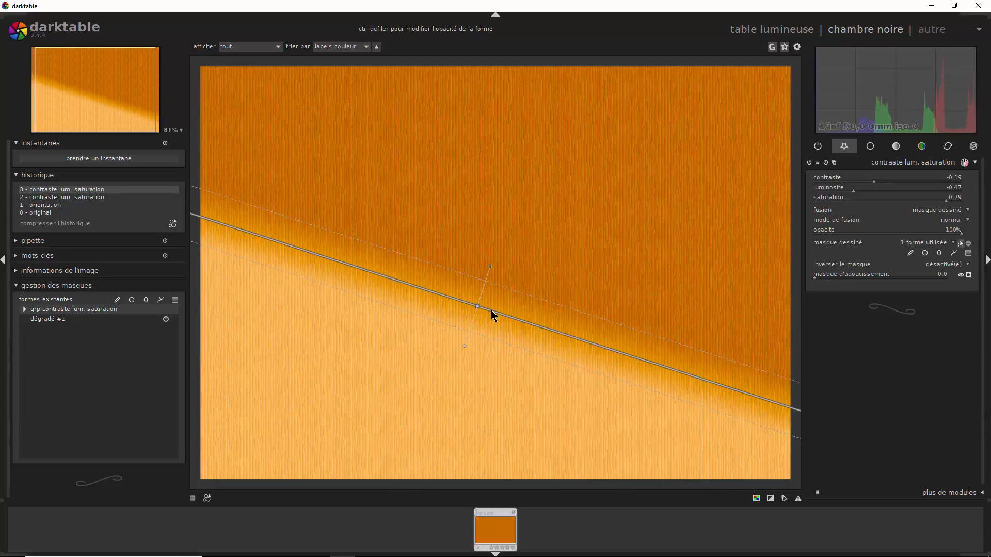
scroll(491, 308, "down", 2)
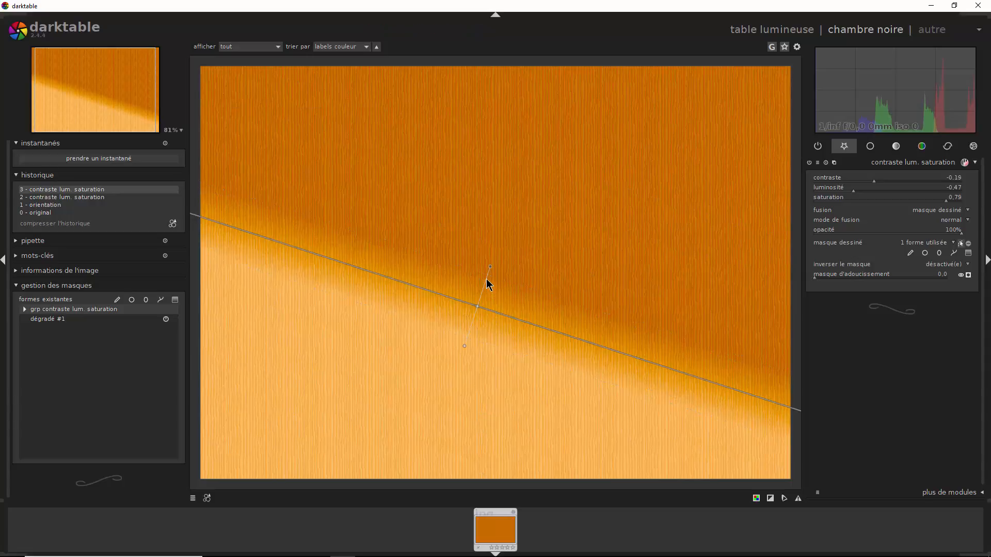
left_click_drag(490, 269, 457, 275)
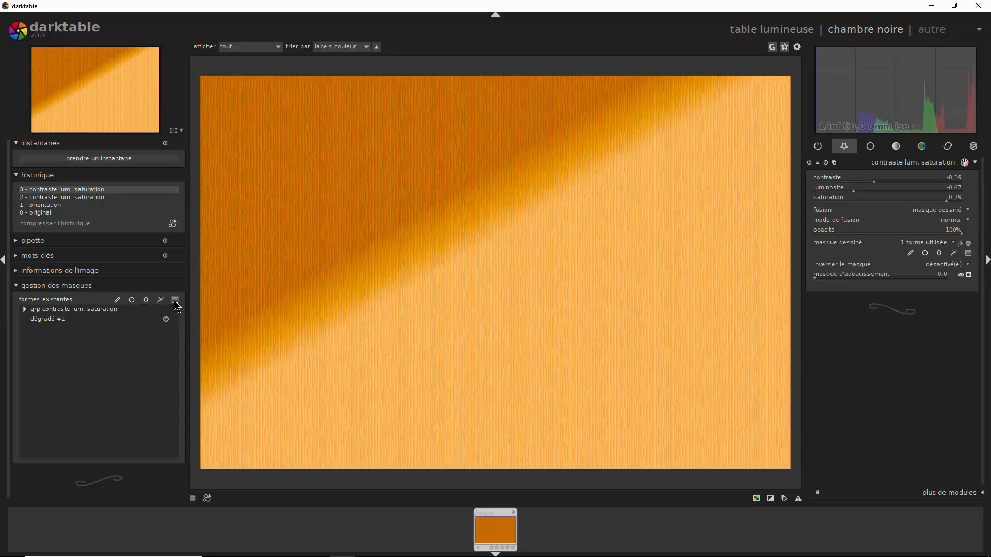
Add another gradient shape just below the image centre and tilt its line downward to the right
left_click(463, 300)
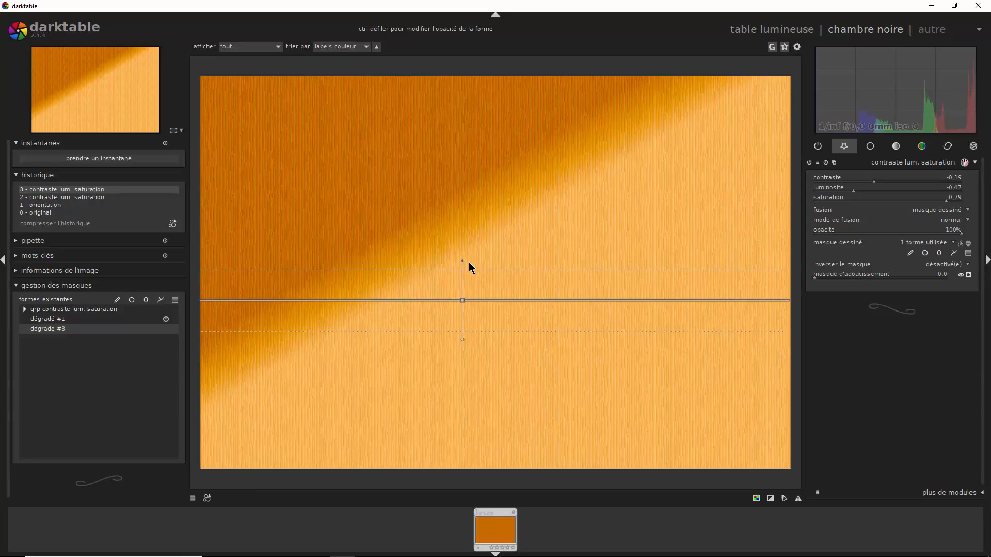
left_click_drag(469, 261, 473, 263)
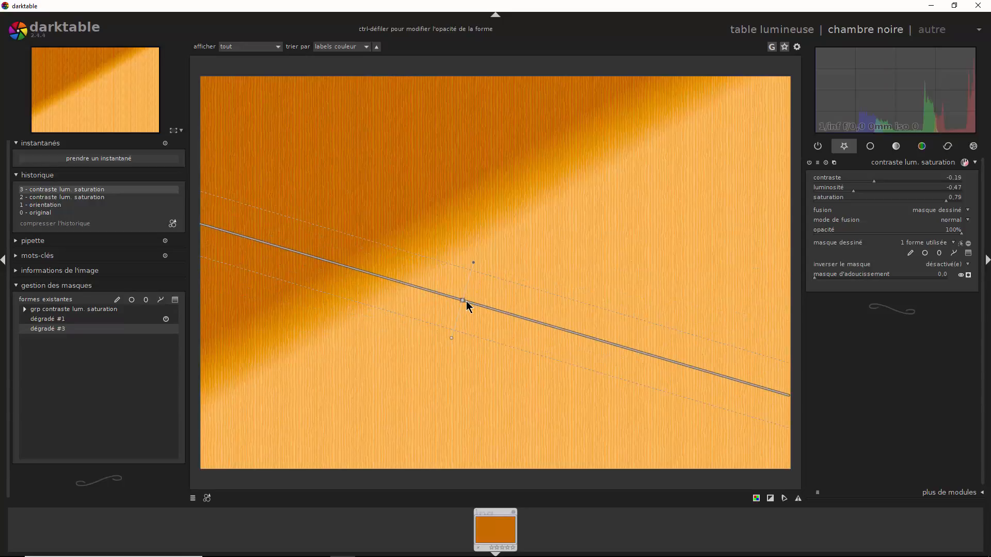
Add dégradé #3 to the drawn mask of the contraste lum. saturation module and show the mask overlay
scroll(466, 303, "up", 2)
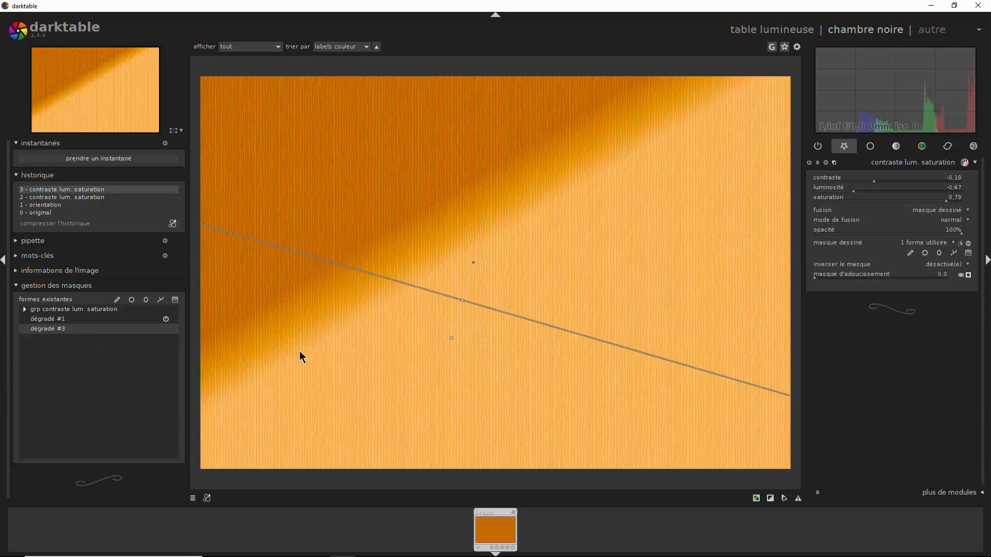
left_click(943, 247)
left_click(937, 265)
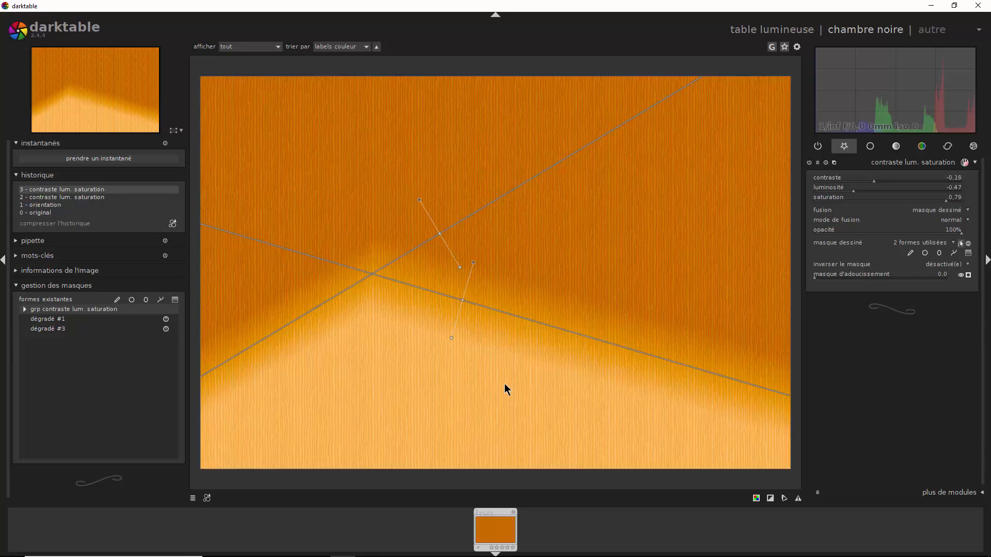
left_click(968, 275)
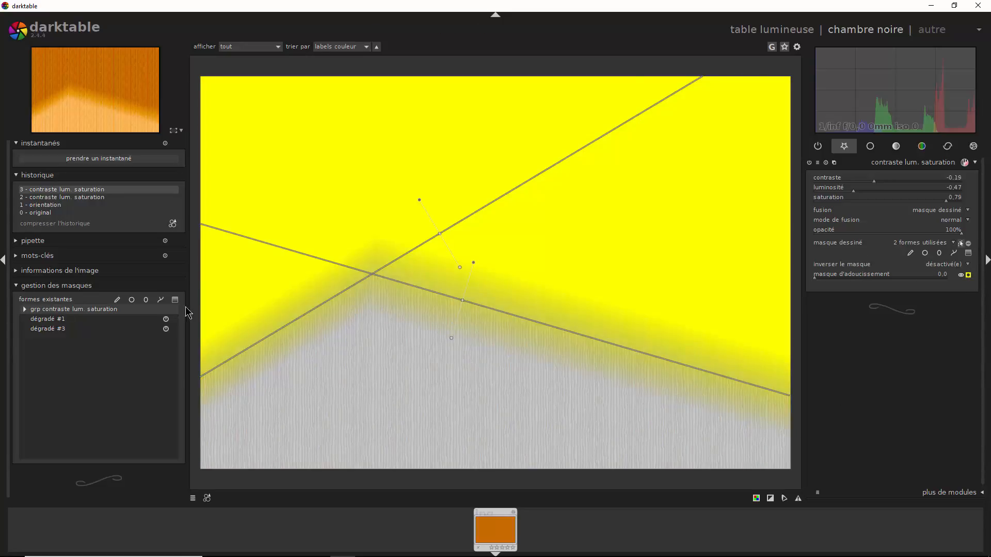
Expand the module's mask group and set dégradé #3 inside it to intersection mode
left_click(25, 309)
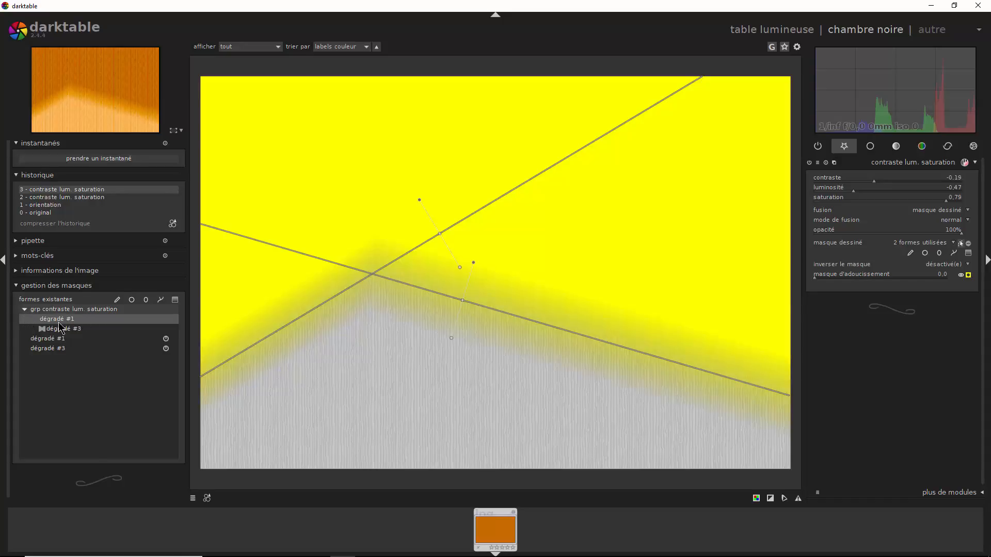
left_click(84, 333)
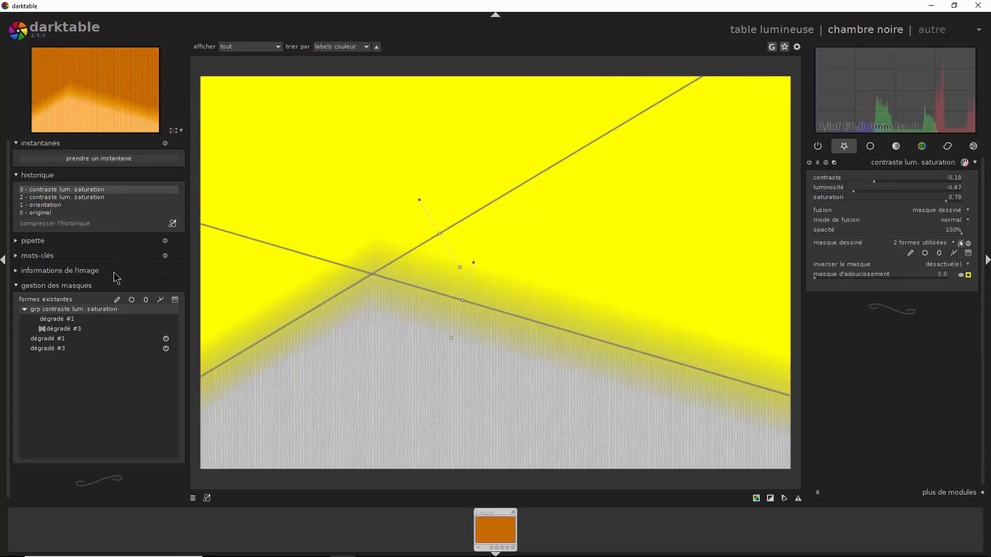
right_click(83, 333)
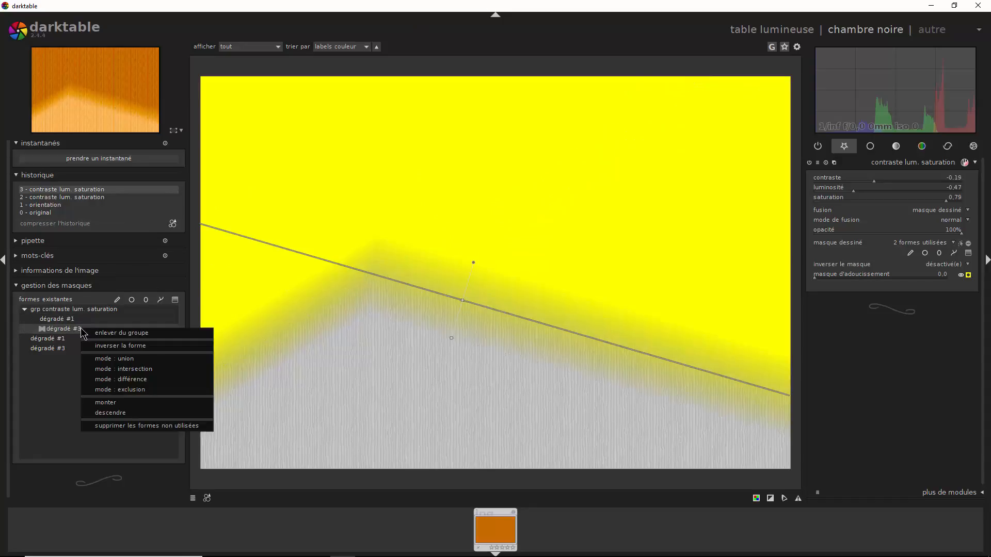
left_click(138, 370)
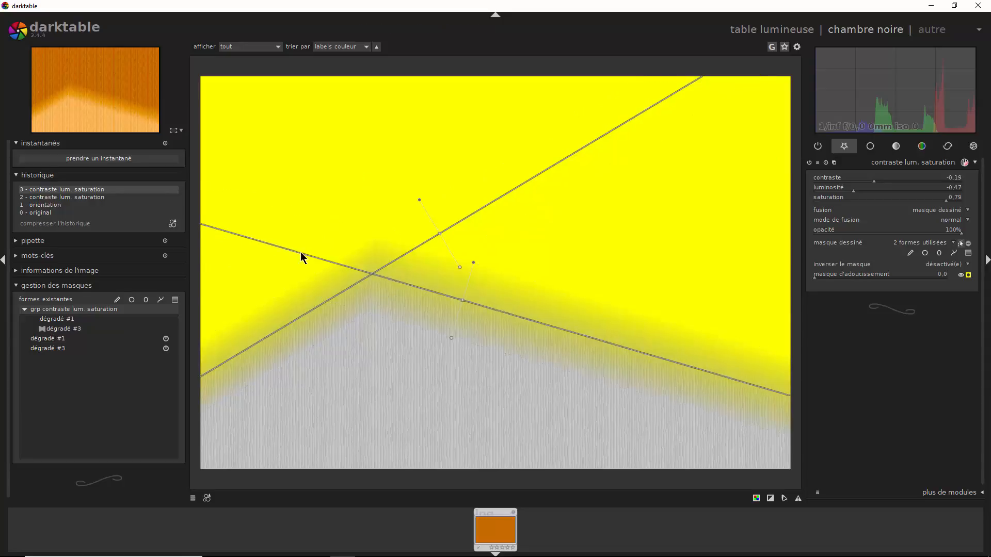
Set dégradé #3 in the mask group to difference mode
left_click(58, 331)
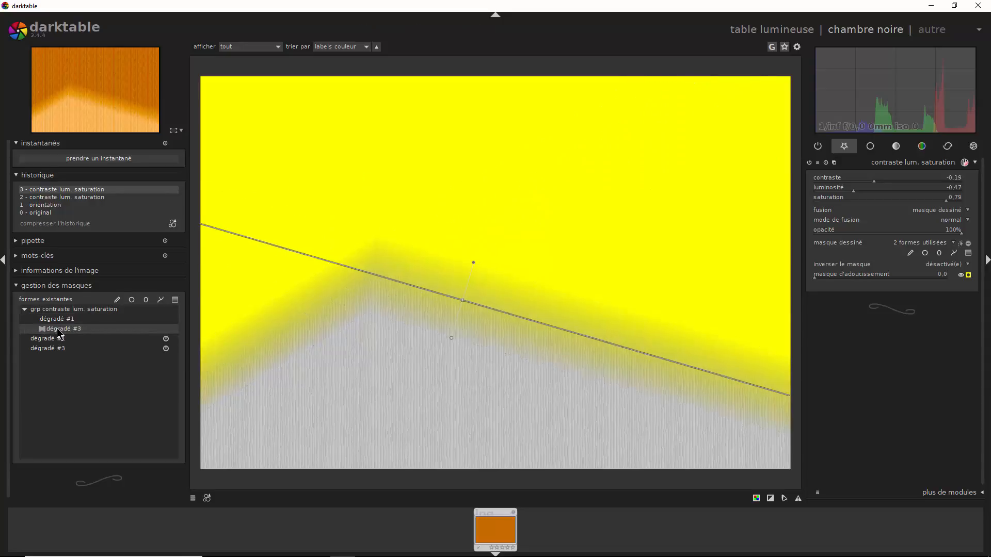
right_click(58, 331)
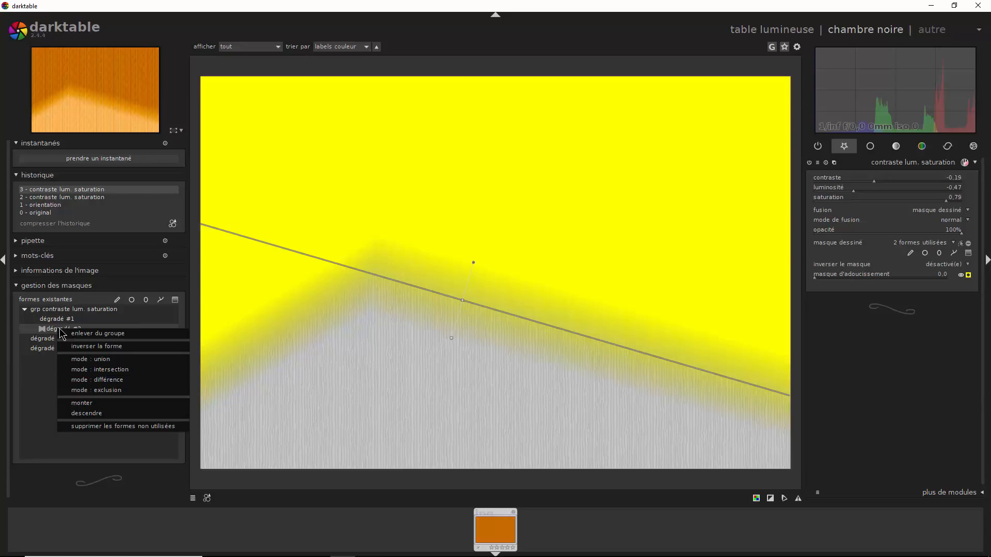
left_click(124, 380)
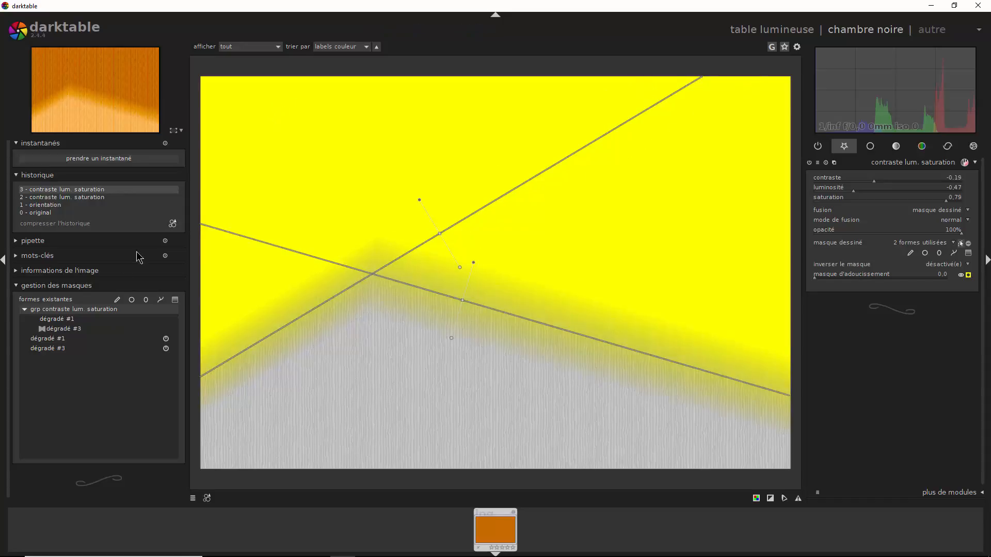
Set dégradé #3 in the mask group to exclusion mode and display the lines of both gradients
left_click(80, 331)
right_click(80, 333)
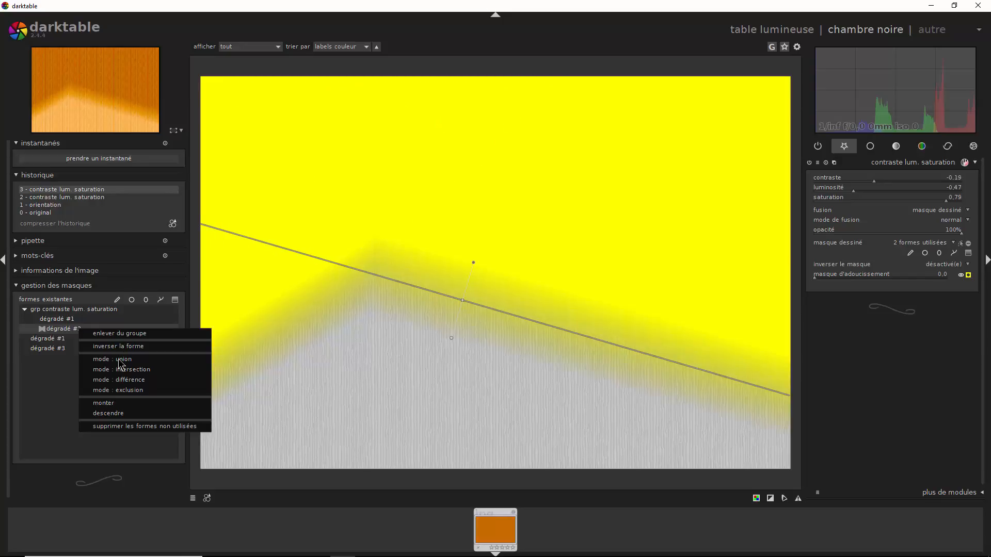
left_click(133, 392)
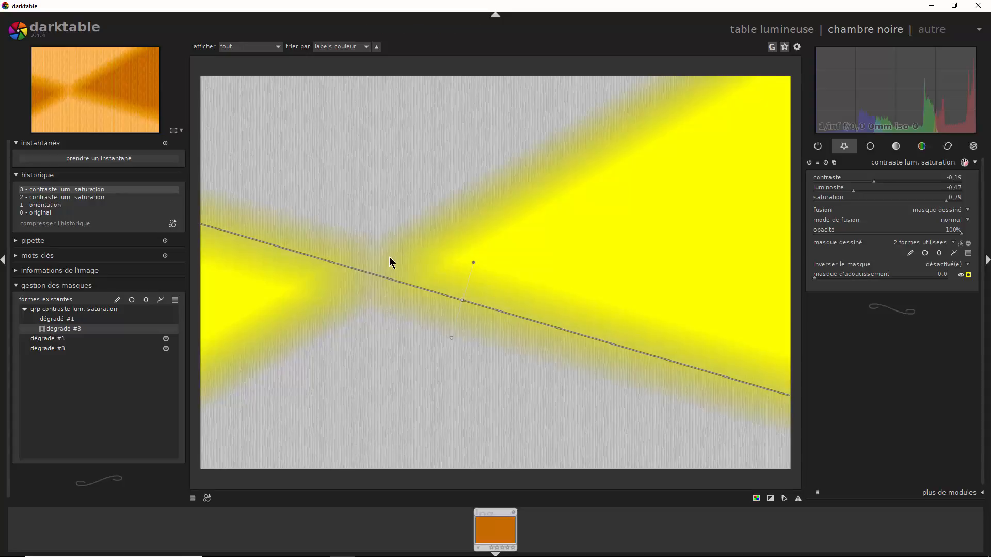
left_click(961, 244)
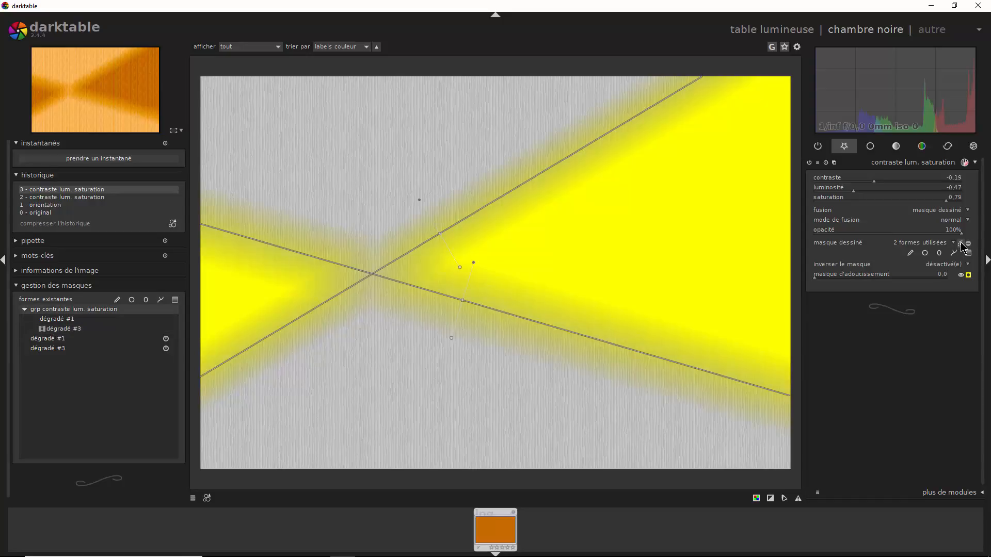
left_click(374, 375)
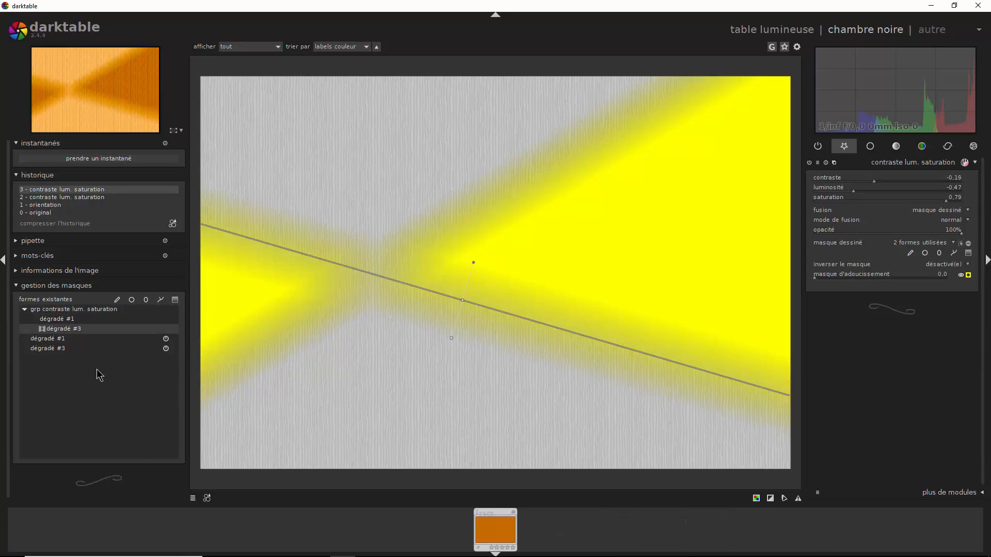
Return dégradé #3 in the mask group to union mode and hide the mask overlay
right_click(65, 331)
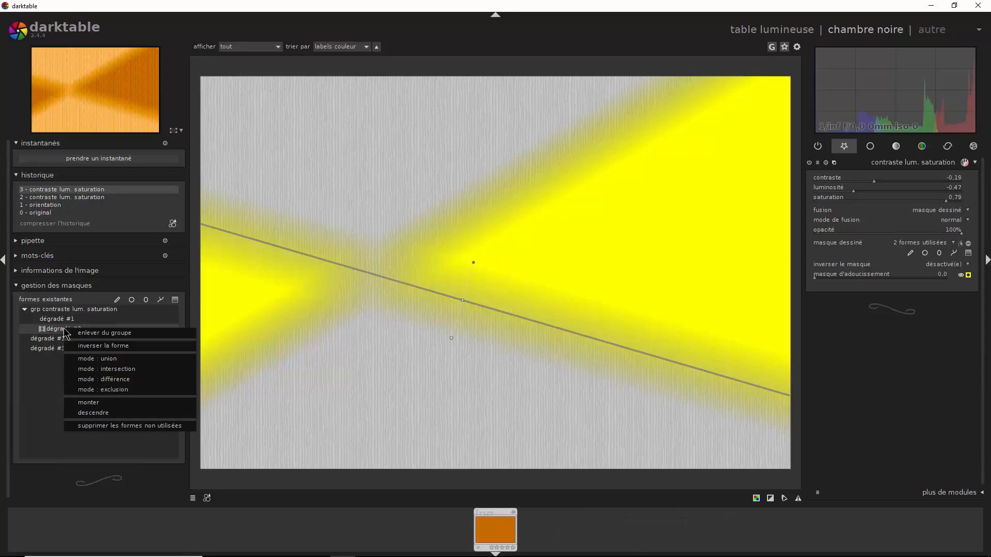
left_click(105, 360)
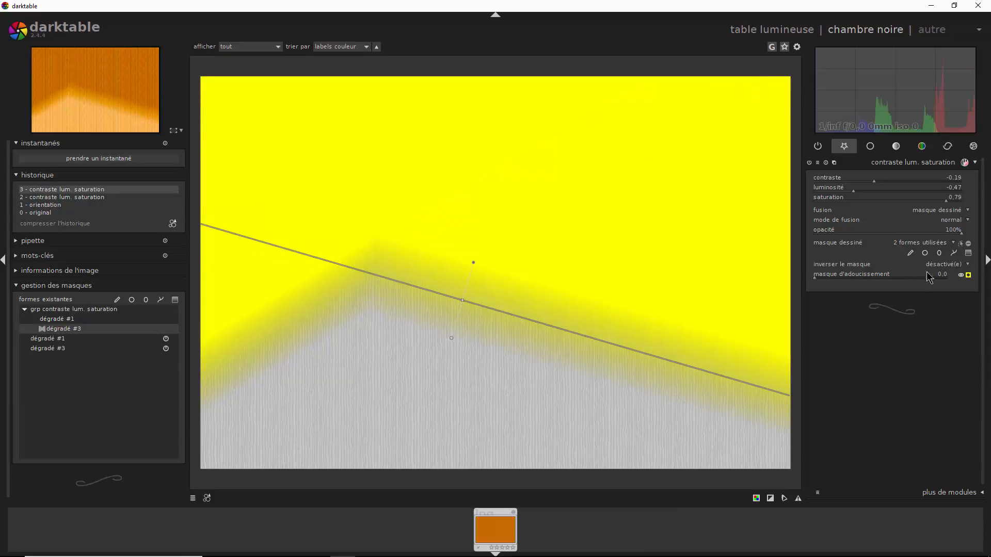
left_click(968, 275)
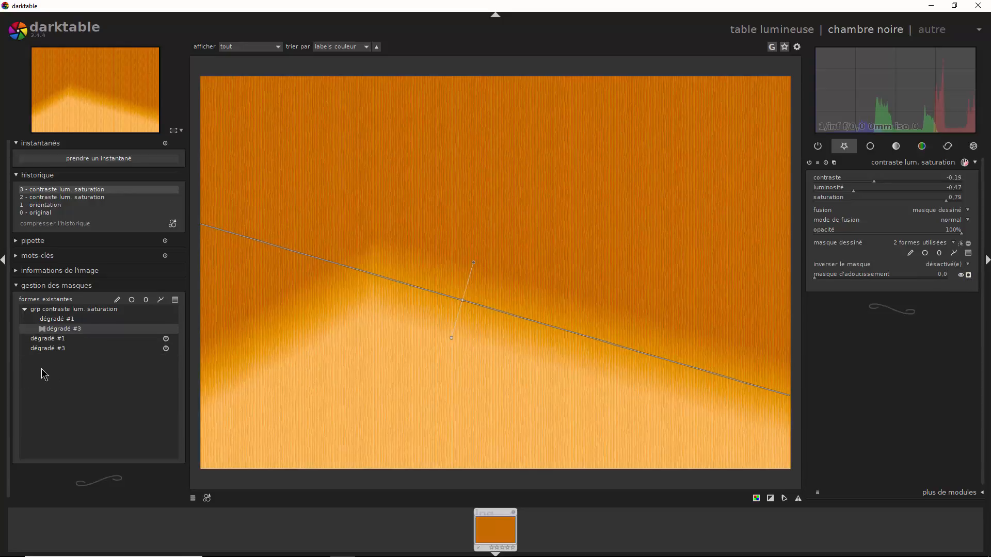
With the overlay hidden, switch dégradé #3 in the group to intersection, difference and exclusion modes in turn
right_click(68, 334)
left_click(101, 373)
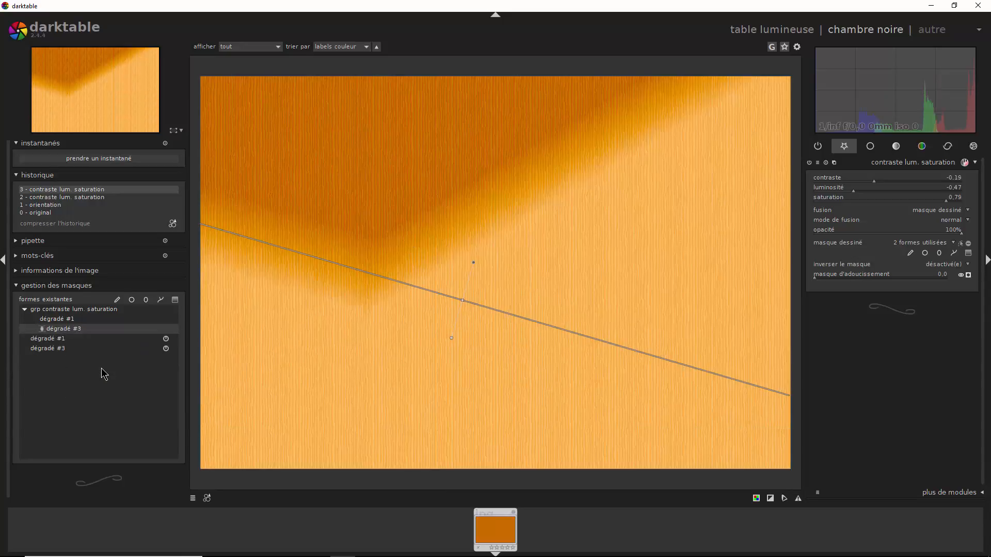
right_click(87, 333)
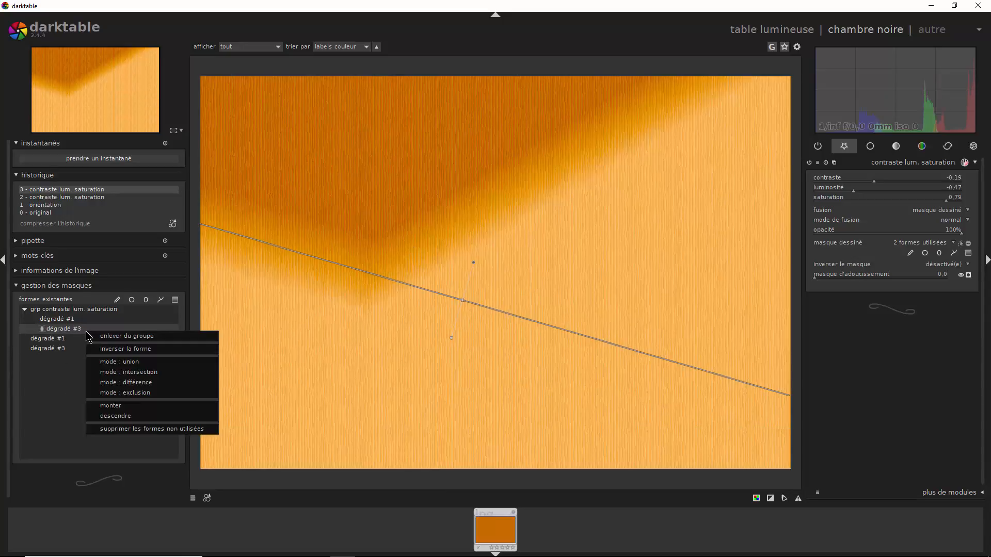
left_click(129, 382)
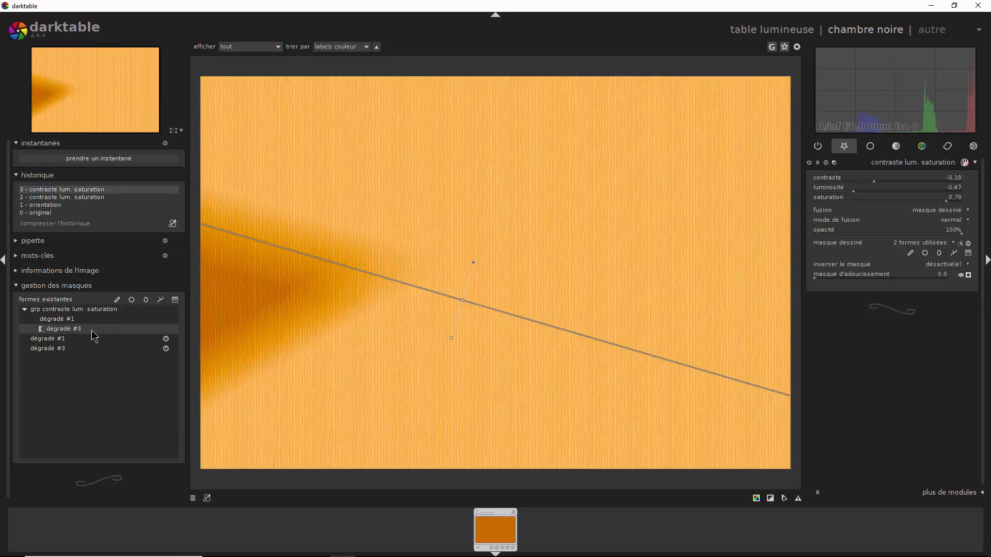
right_click(94, 335)
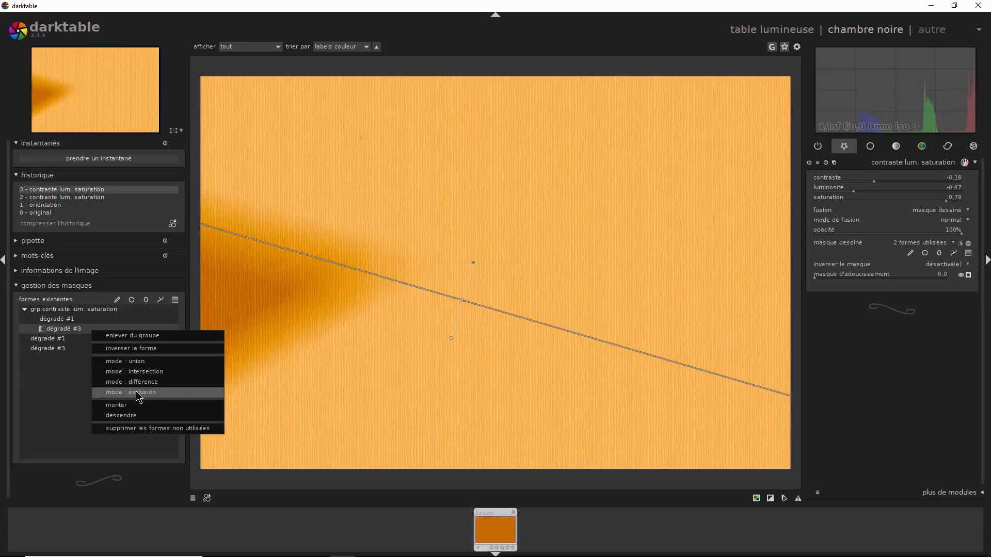
left_click(91, 398)
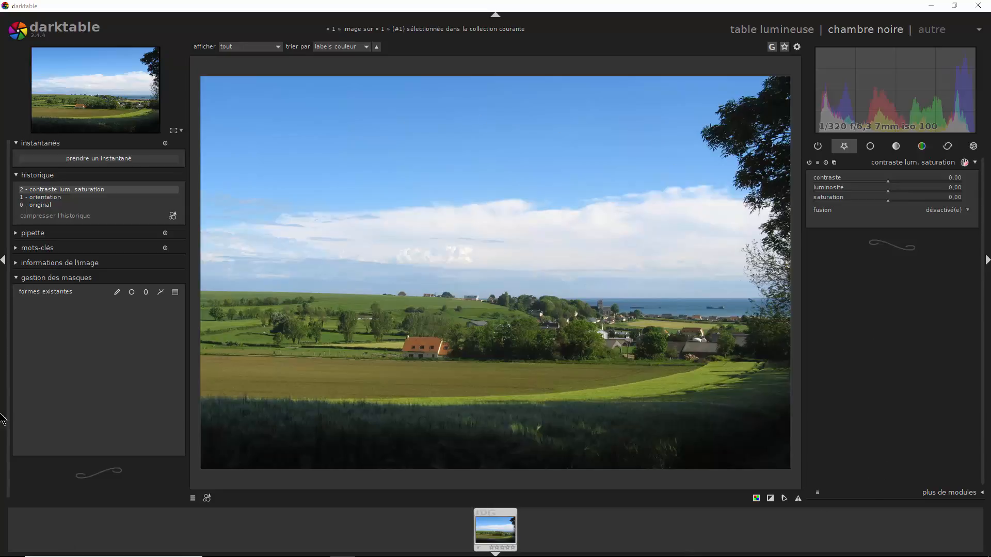
Place a horizontal gradient shape along the upper edge of the dark foreground in the landscape photo
left_click(175, 293)
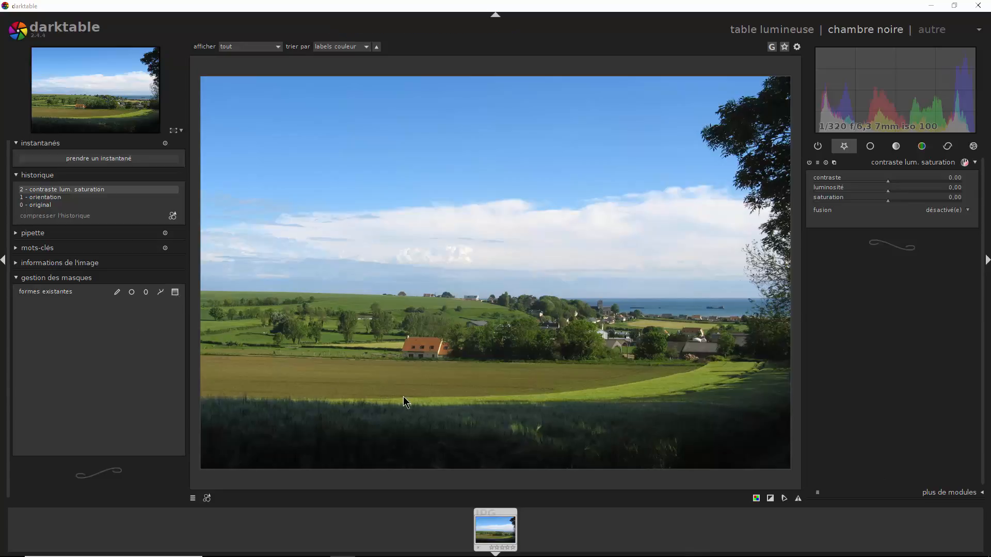
left_click(452, 413)
left_click_drag(456, 418, 470, 416)
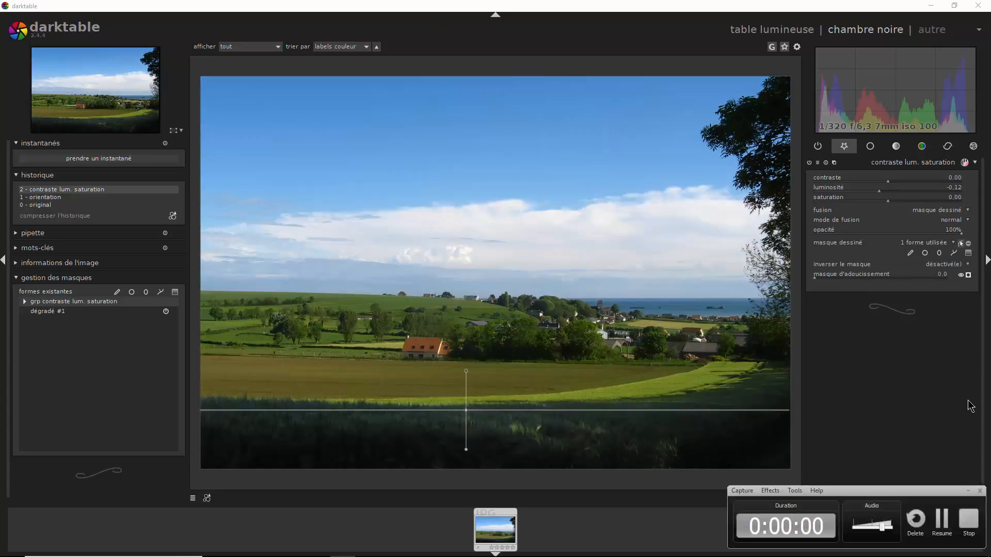
Show the mask overlay and invert the drawn mask's polarity back and forth, ending with the original polarity
left_click(968, 276)
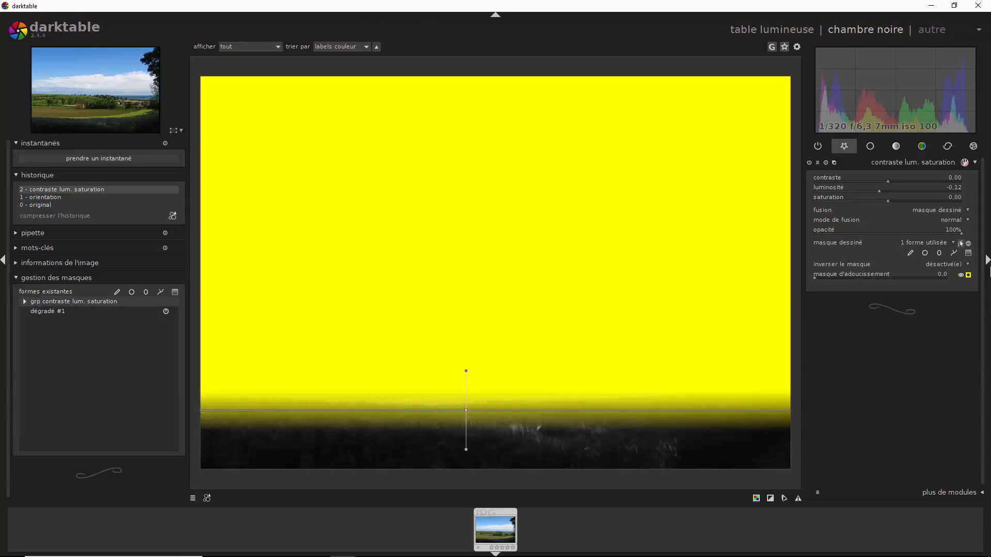
left_click(969, 244)
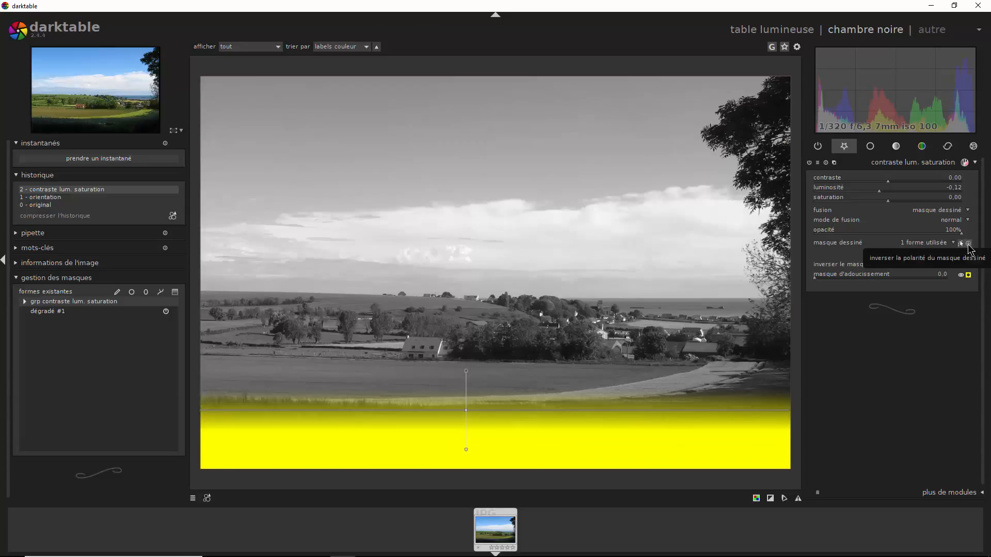
left_click(969, 244)
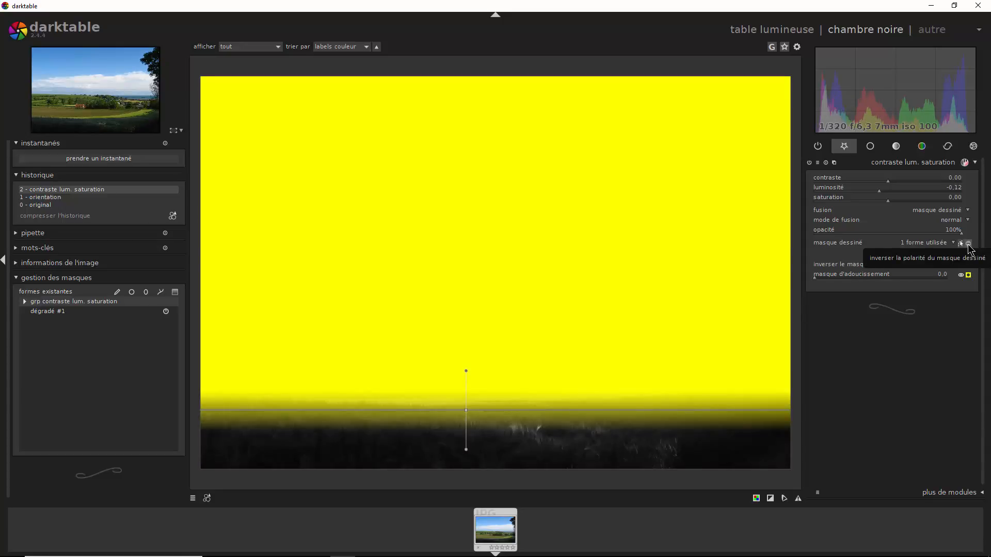
left_click(969, 245)
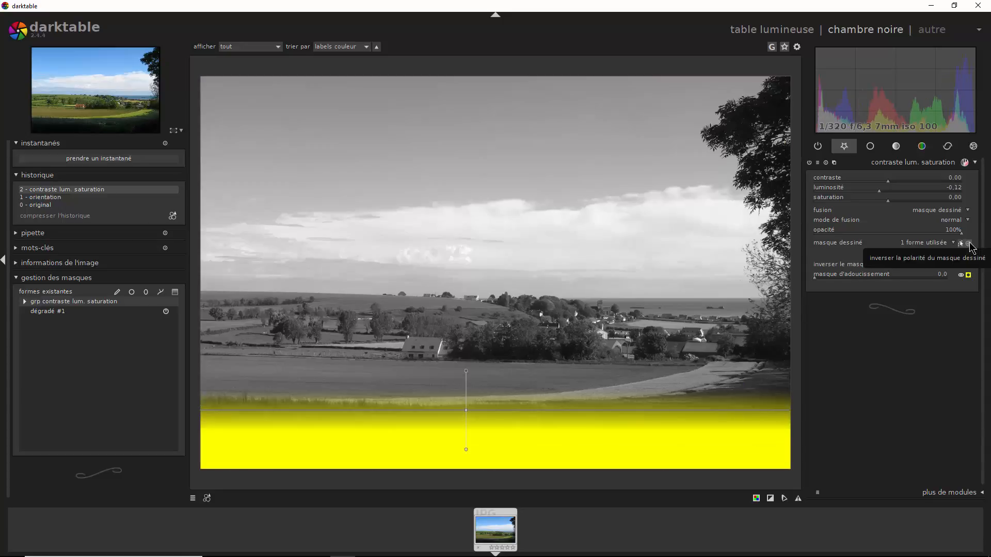
left_click(970, 245)
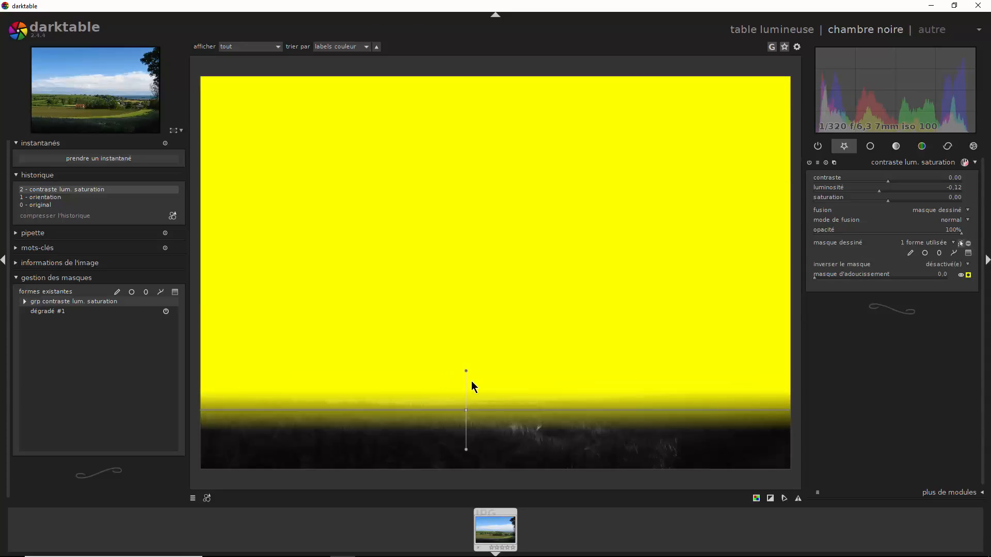
Rotate the gradient by half a turn so the mask covers the dark foreground, and hide the mask overlay
left_click_drag(466, 372, 467, 450)
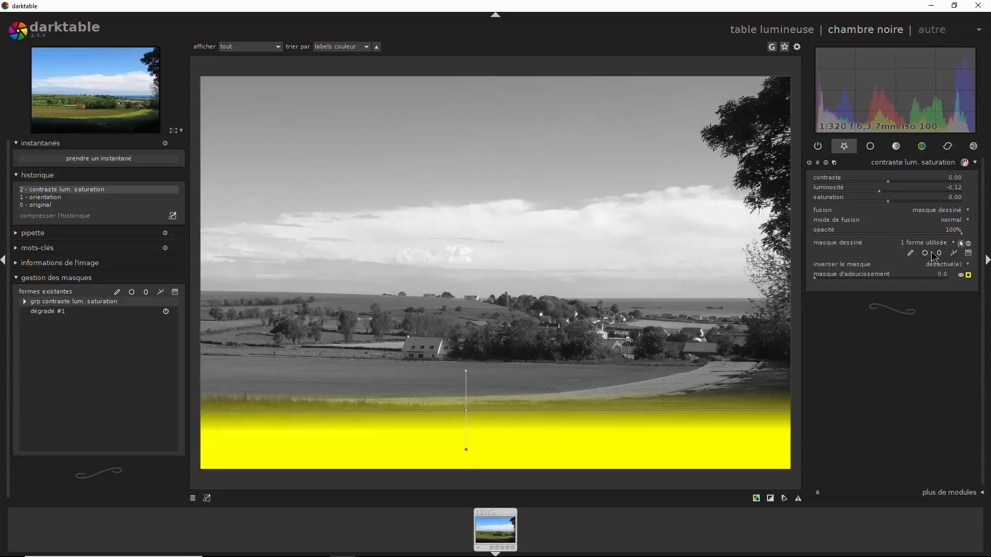
left_click(969, 276)
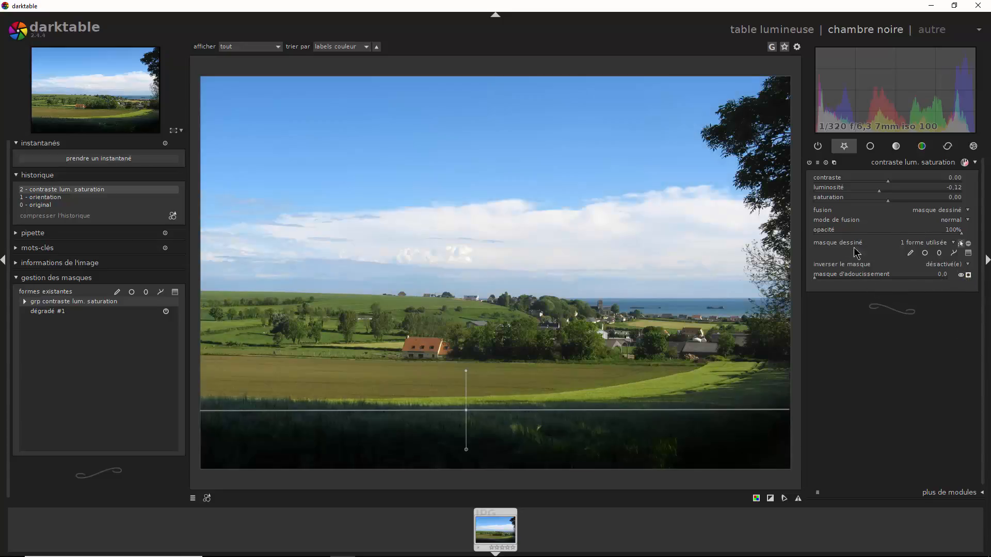
Set the module's luminosité to 0.12 and saturation to 0.32 to brighten and enrich the masked foreground
left_click_drag(879, 194, 897, 190)
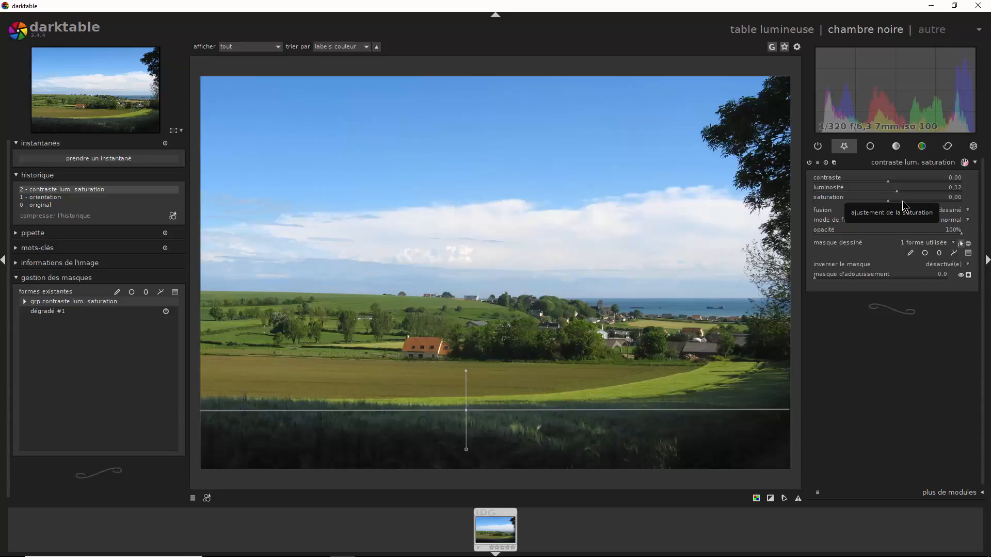
left_click_drag(892, 203, 912, 204)
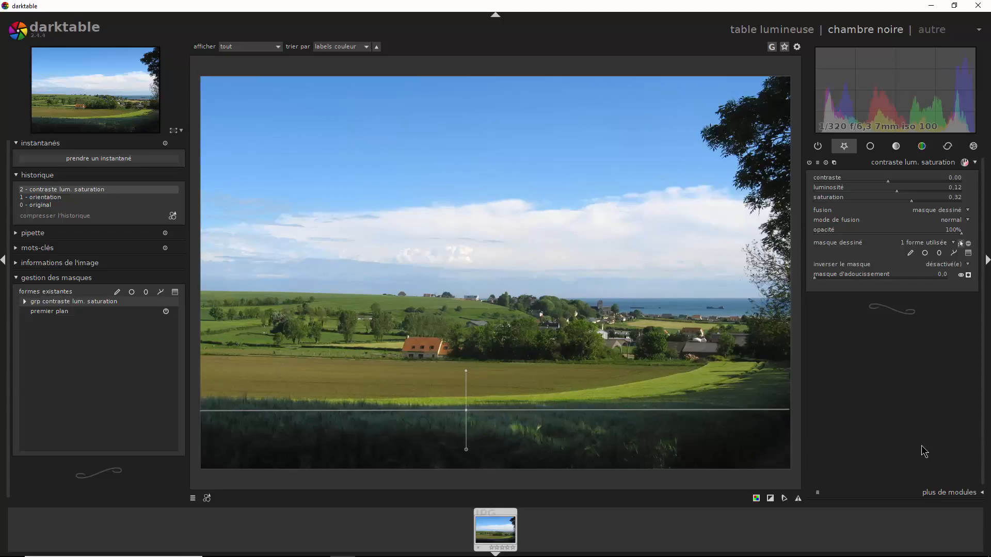
Add a new instance of the contraste lum. saturation module and enable it
left_click(838, 163)
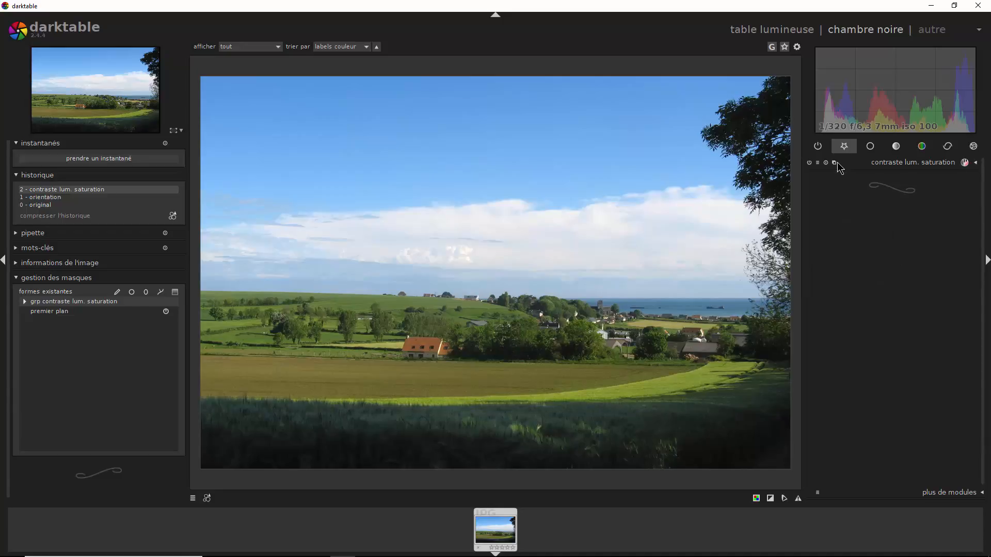
left_click(835, 163)
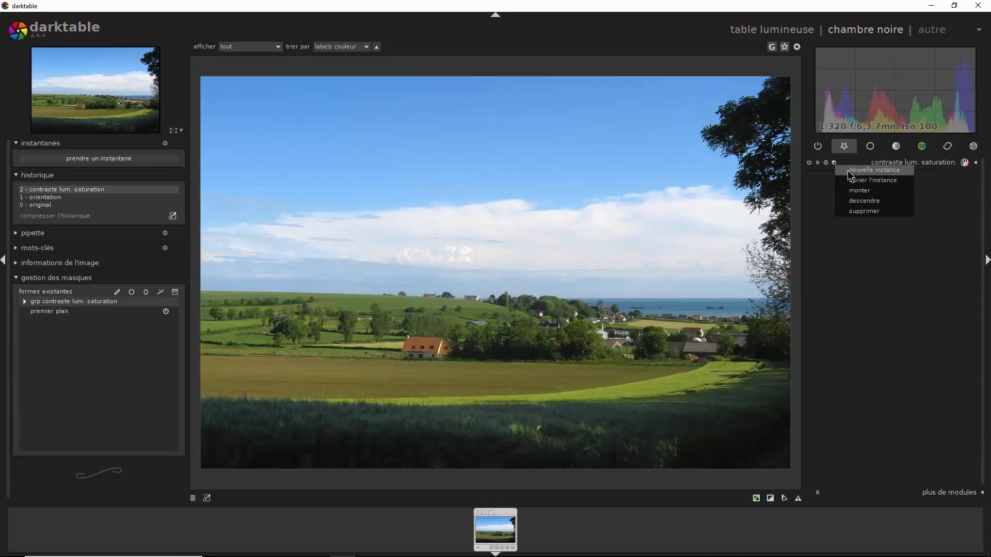
left_click(848, 171)
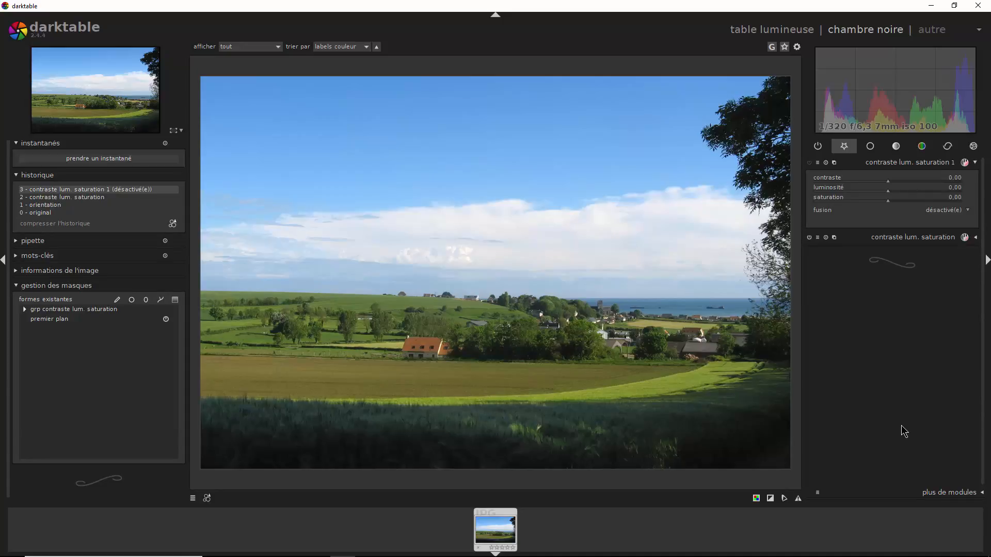
left_click(808, 163)
Place a horizontal gradient shape along the horizon and assign it as the new instance's masque dessiné, checking its coverage with the mask overlay
left_click(444, 299)
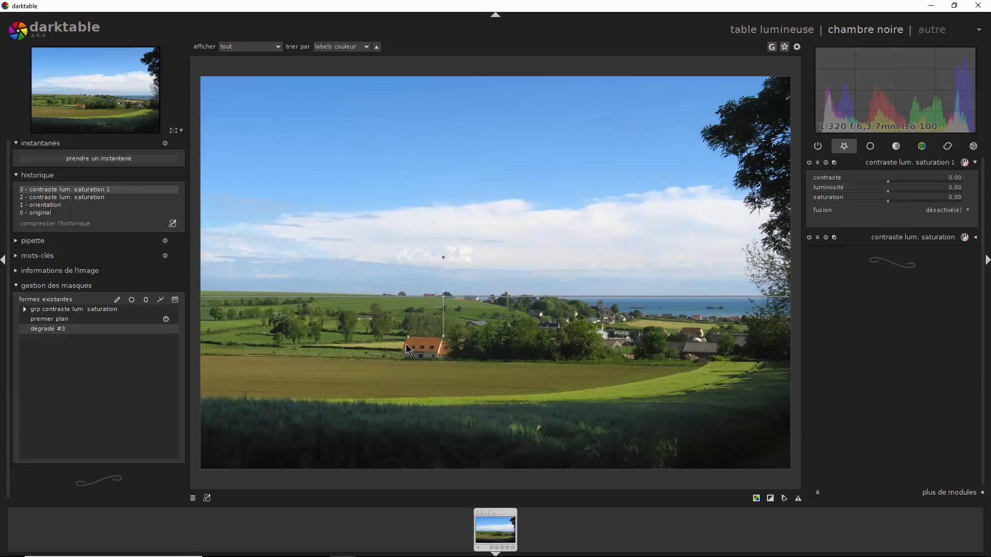
left_click(966, 211)
left_click(947, 230)
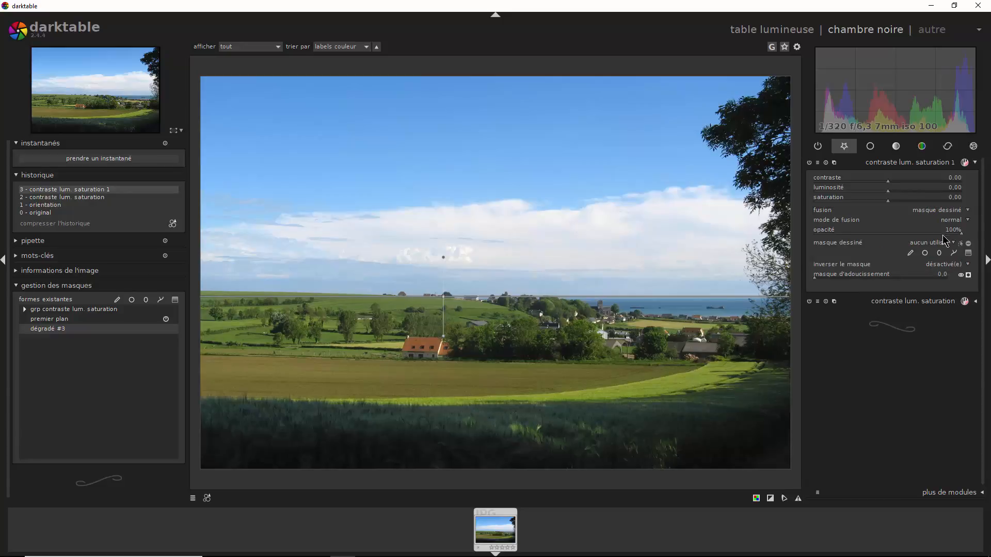
left_click(941, 245)
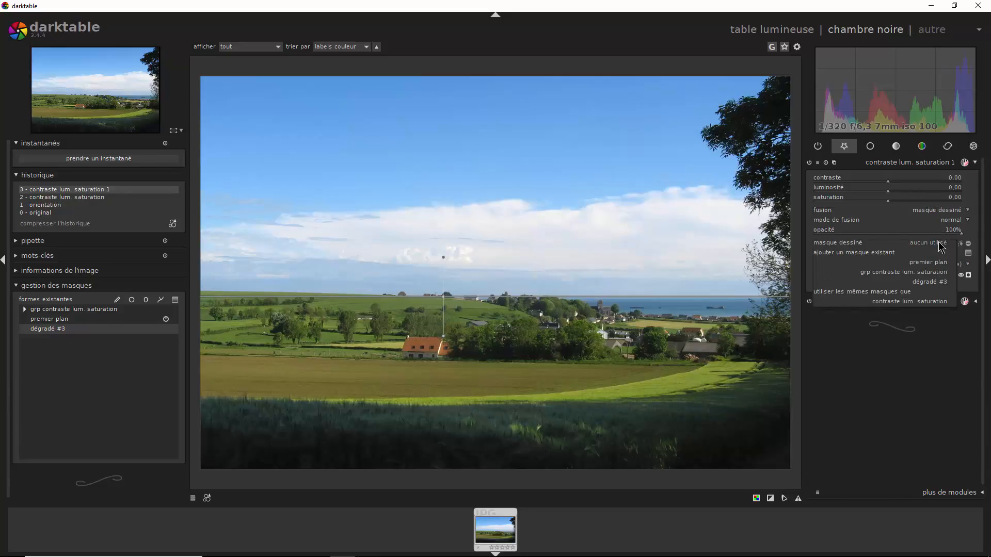
left_click(934, 284)
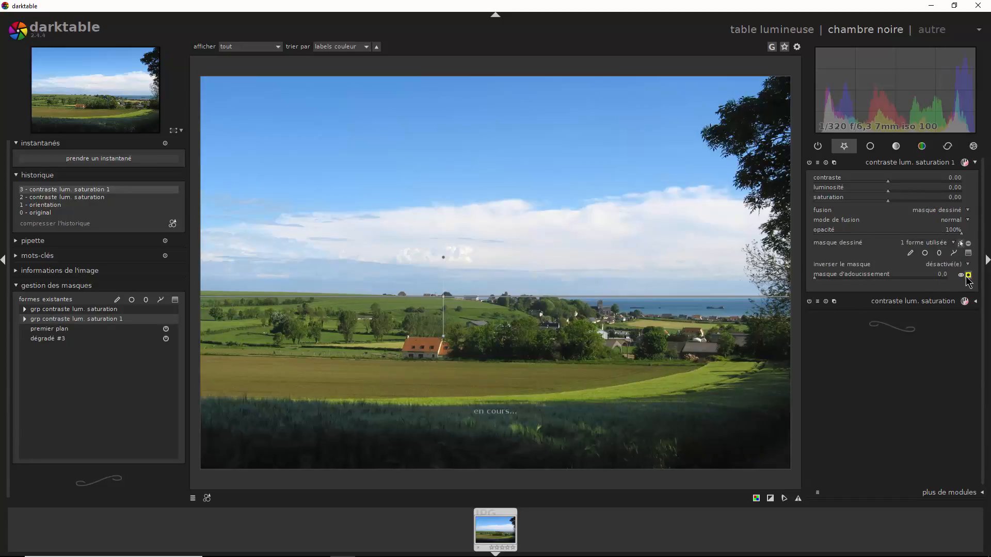
left_click(968, 274)
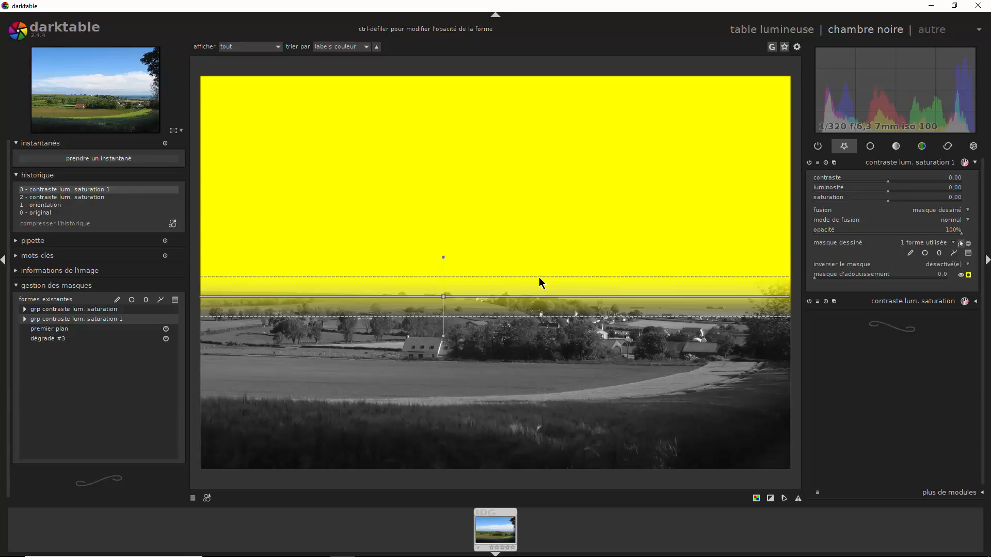
left_click(968, 275)
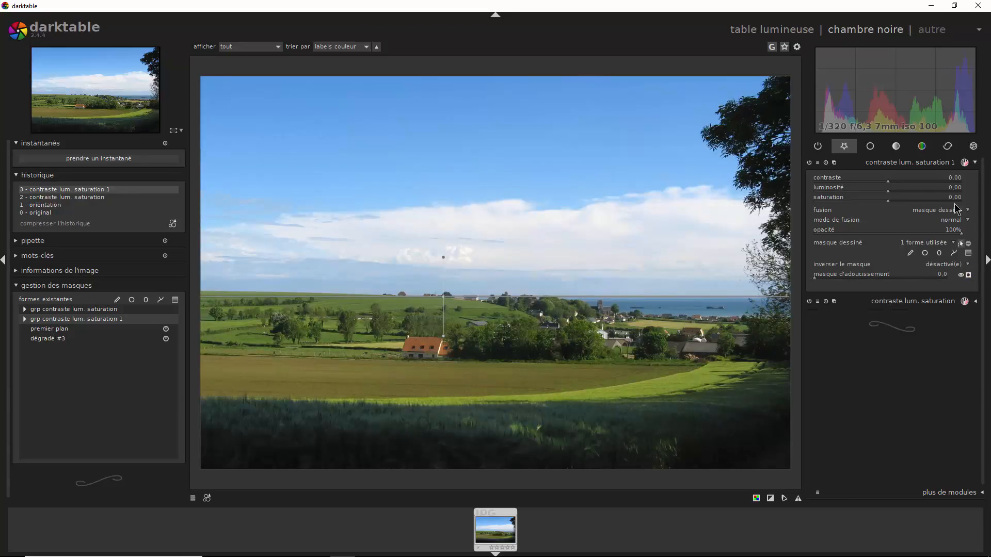
Set the sky instance's saturation to 0.43 and luminosité to -0.09
left_click_drag(889, 202, 920, 202)
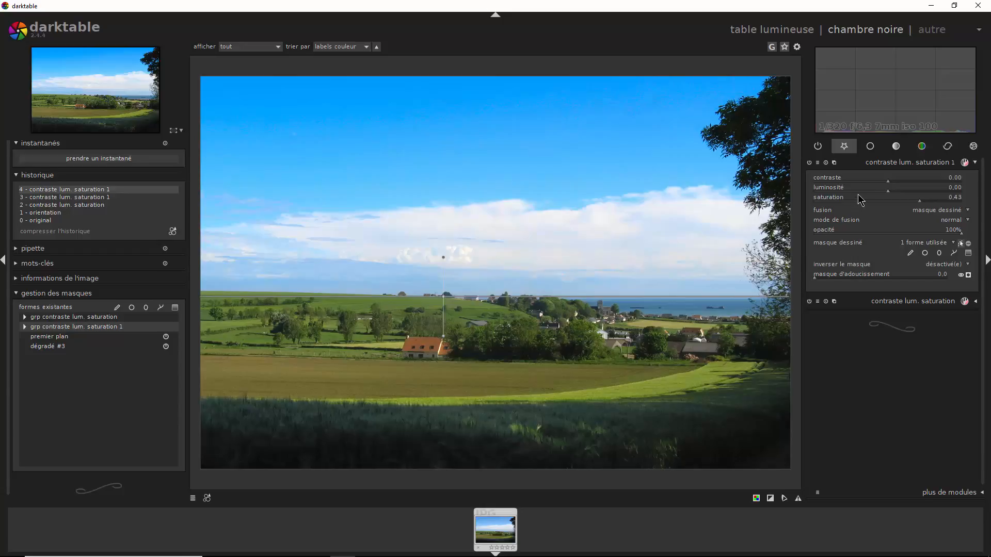
scroll(889, 196, "down", 1)
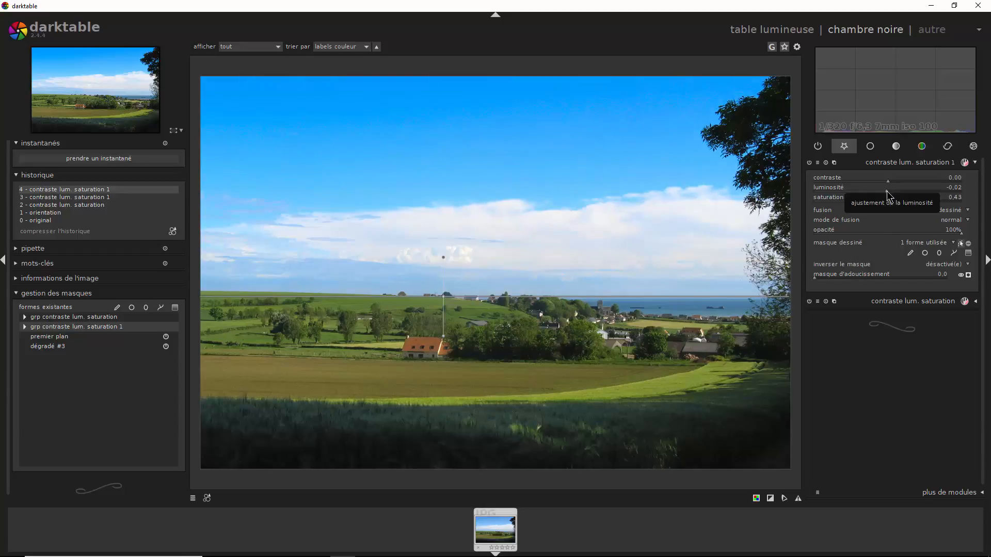
left_click_drag(888, 196, 882, 192)
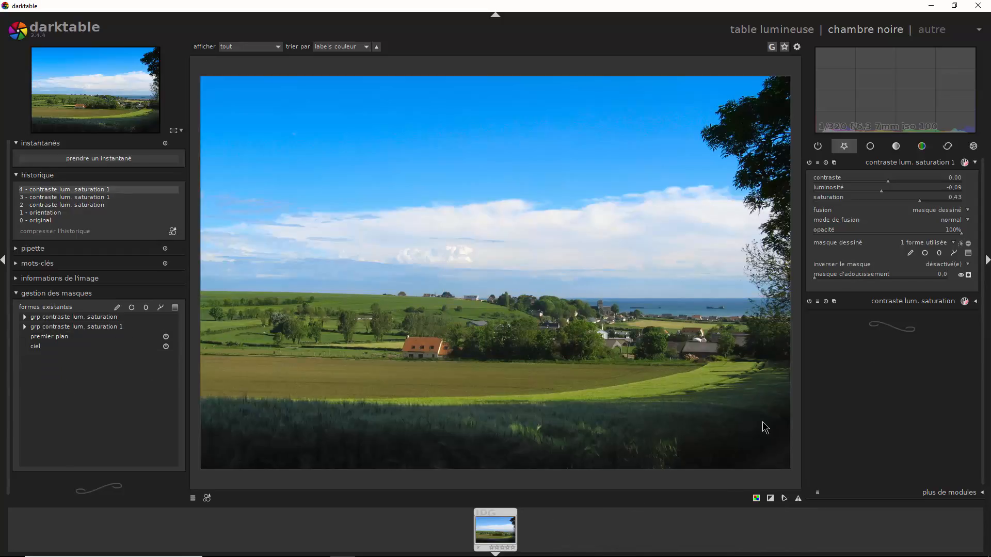
Add a third instance of the contraste lum. saturation module and set its fusion to masque dessiné
left_click(975, 164)
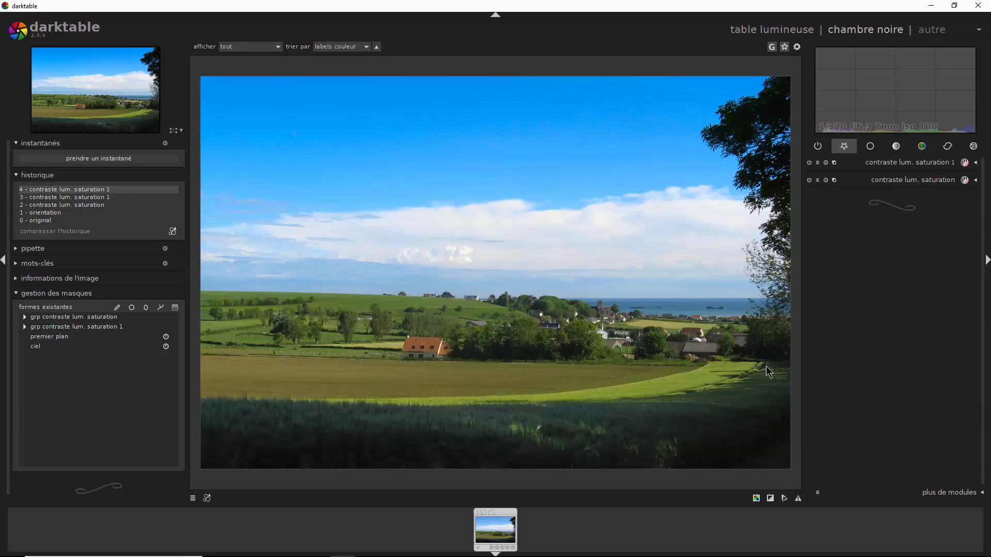
left_click(834, 162)
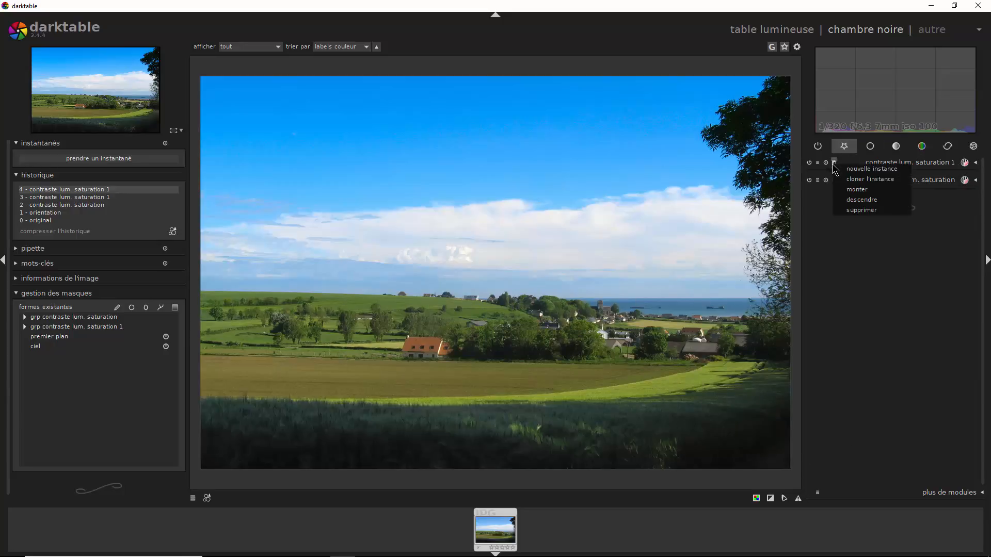
left_click(874, 170)
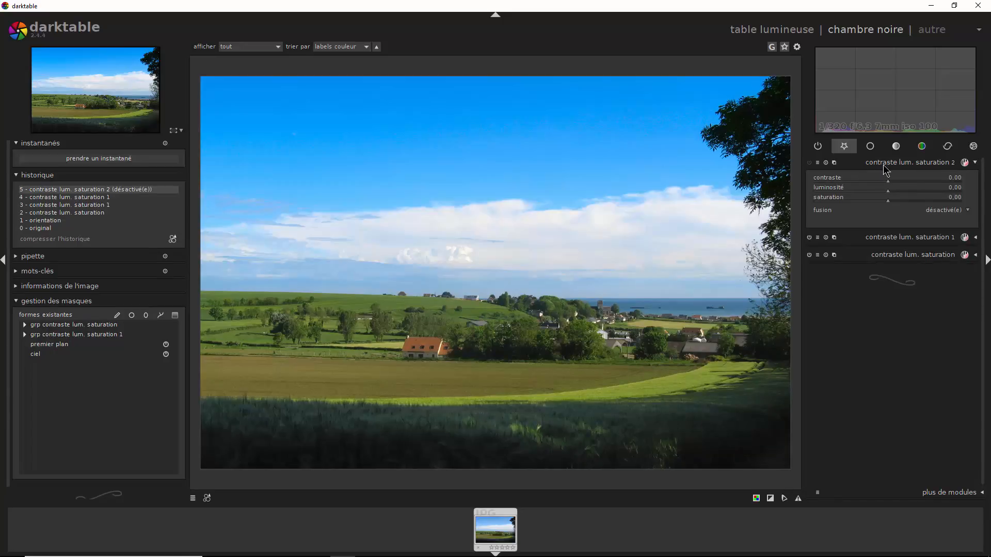
left_click(947, 213)
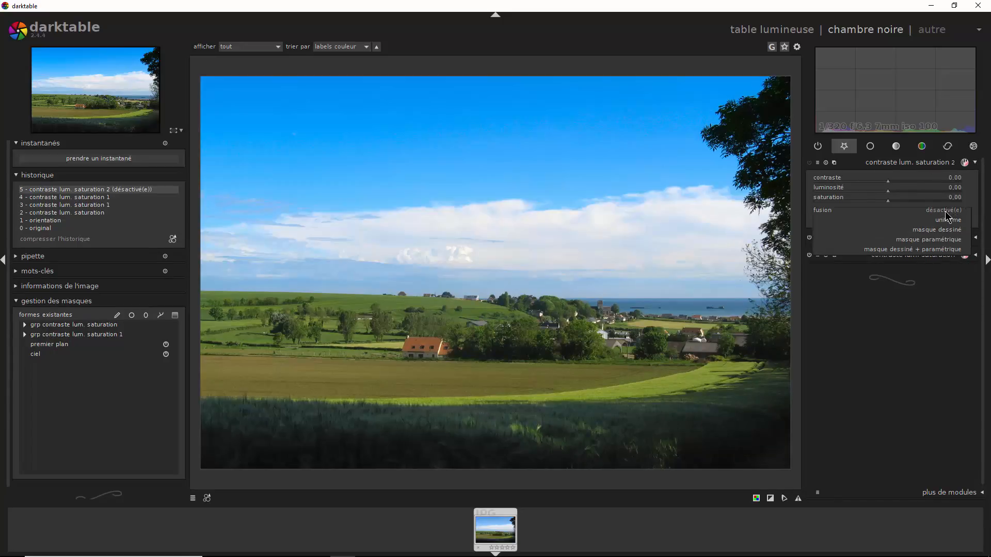
left_click(954, 230)
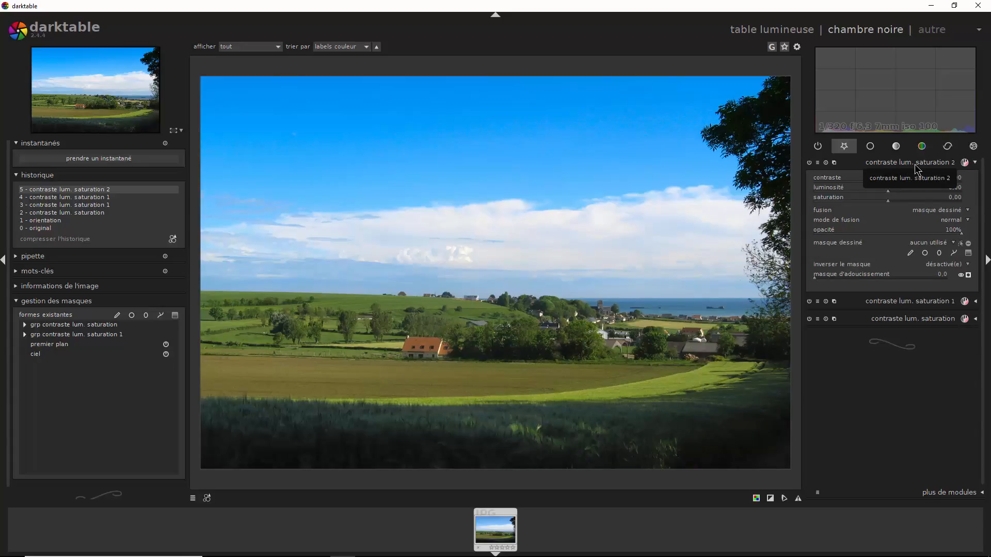
Add the existing shapes ciel and premier plan to the third instance's drawn mask and show the mask overlay
left_click(929, 242)
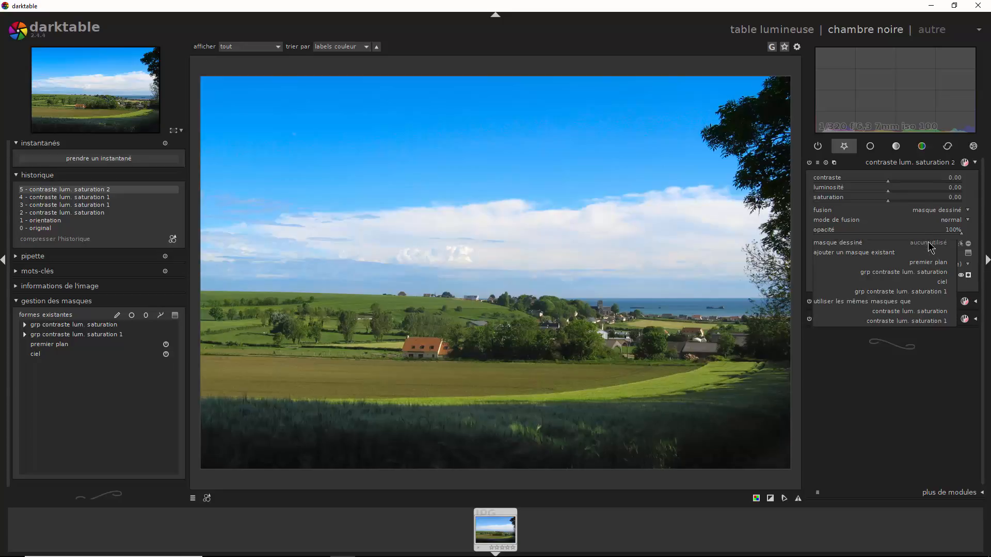
left_click(947, 282)
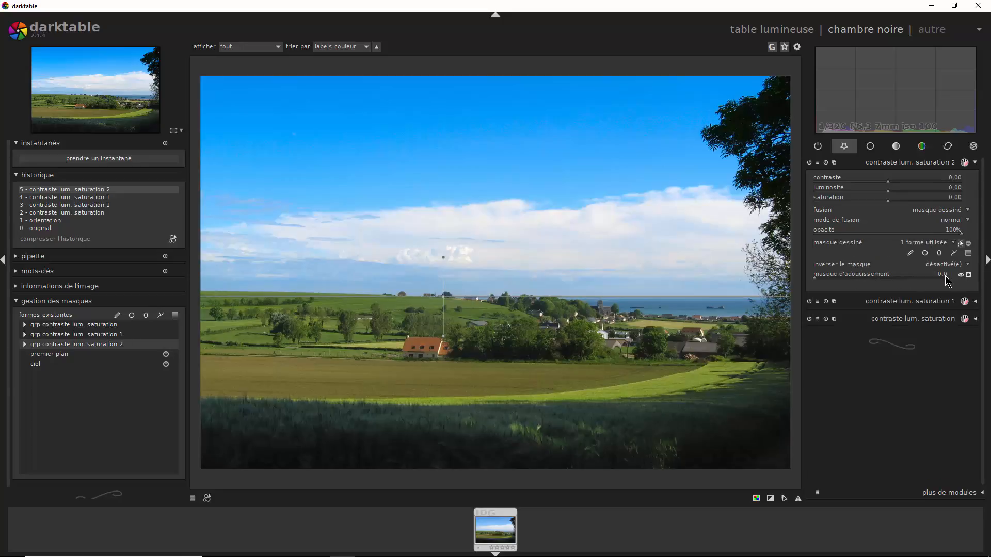
left_click(940, 243)
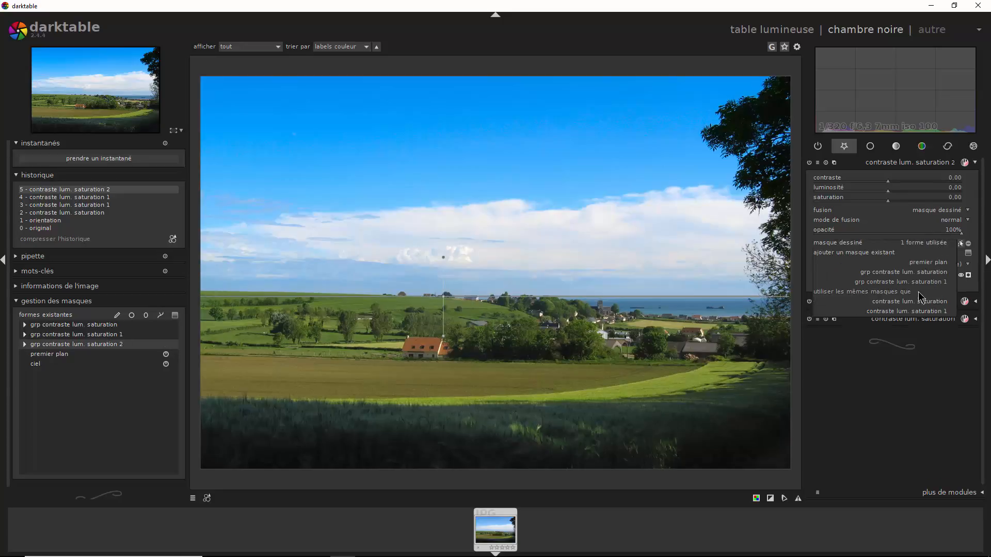
left_click(927, 263)
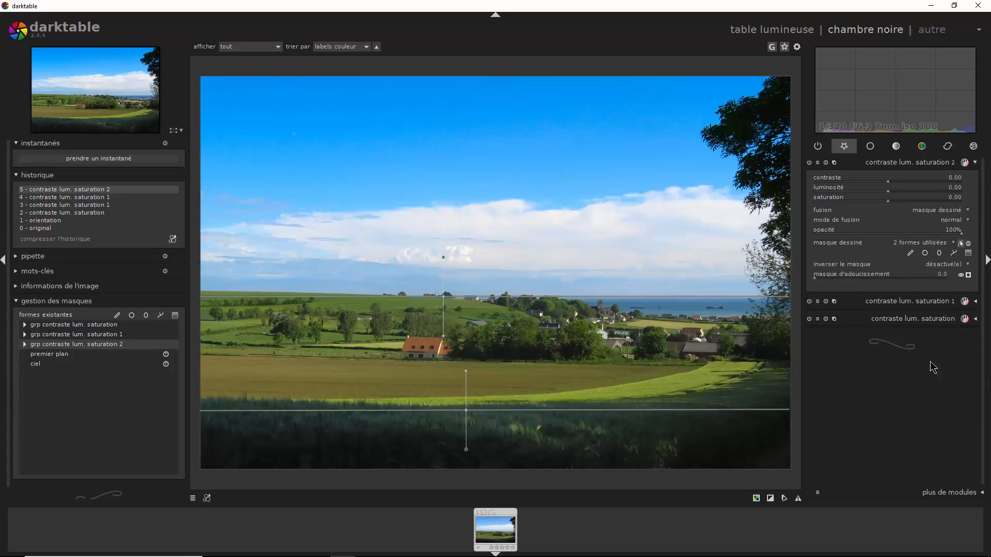
left_click(968, 276)
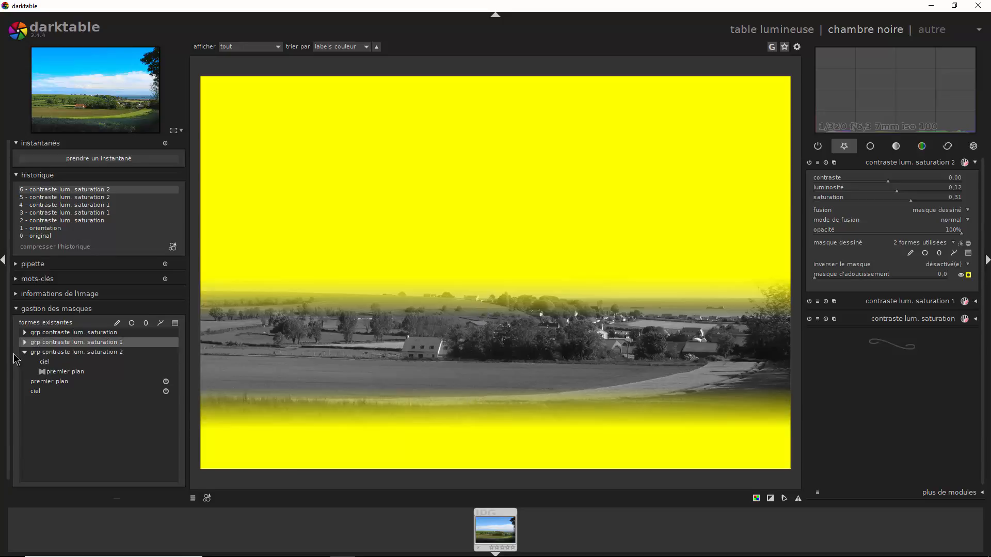
left_click(50, 373)
right_click(50, 372)
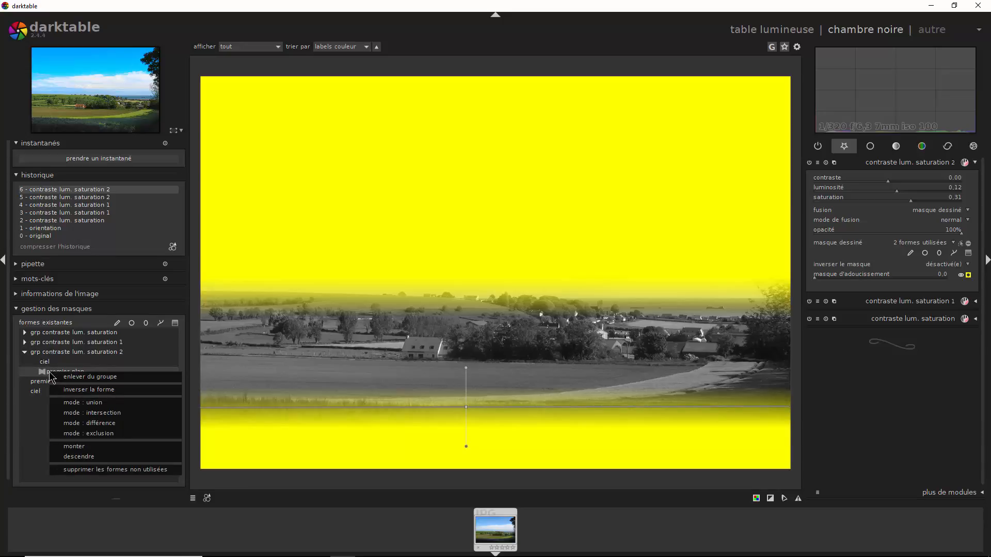
left_click(18, 410)
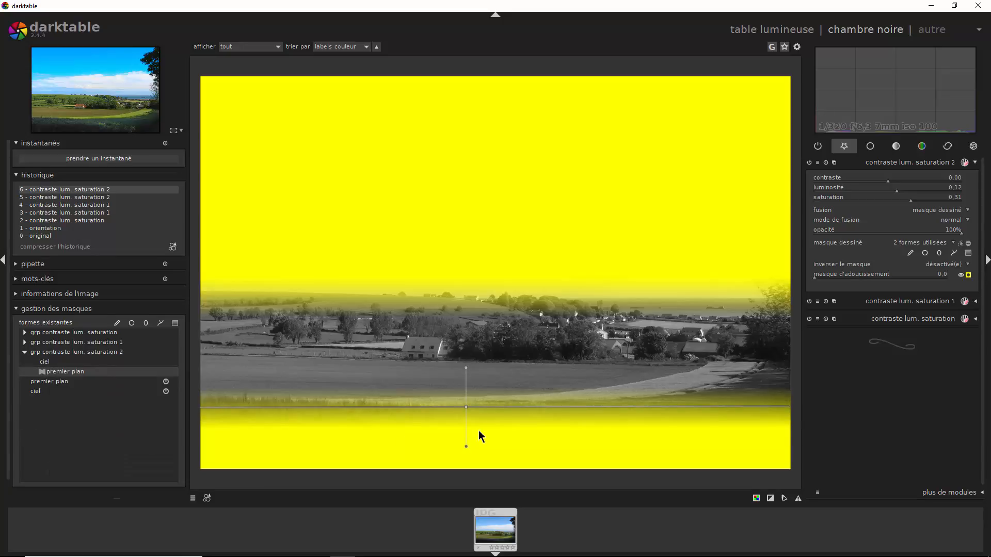
Invert the combined drawn mask's polarity so it covers the middle ground, and hide the mask overlay
left_click(968, 244)
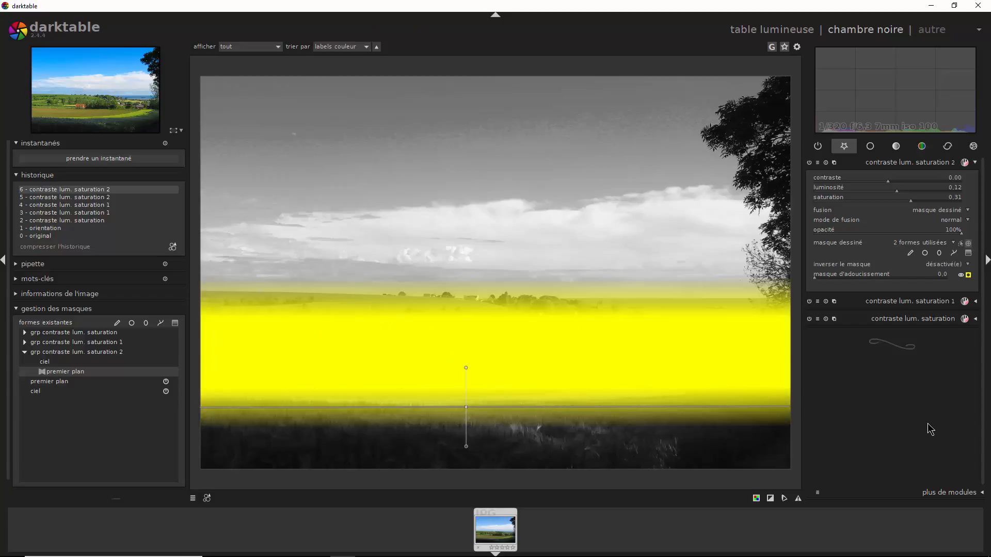
left_click(968, 275)
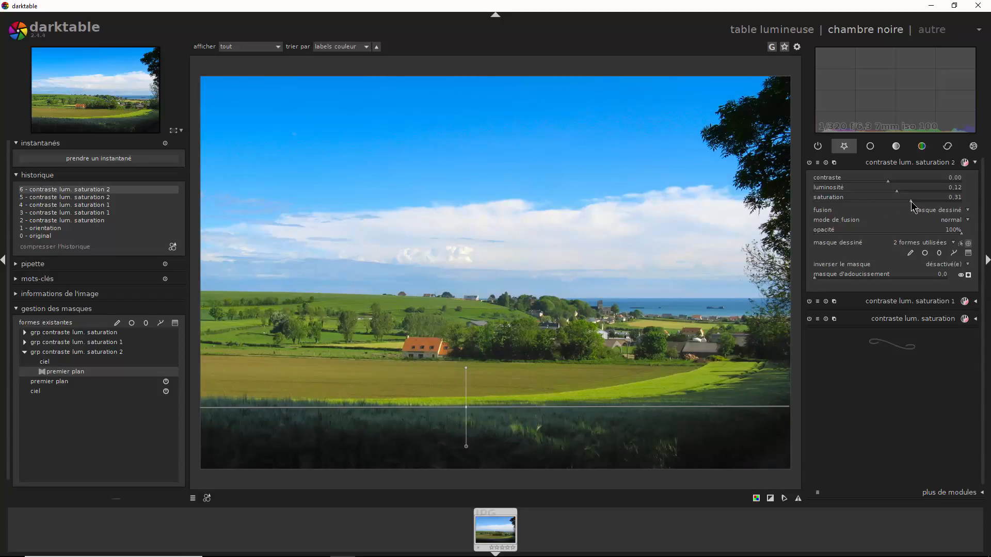
Set the middle ground's saturation to 0.44, luminosité to 0.13 and contraste to 0.12
scroll(900, 201, "down", 6)
scroll(898, 201, "down", 6)
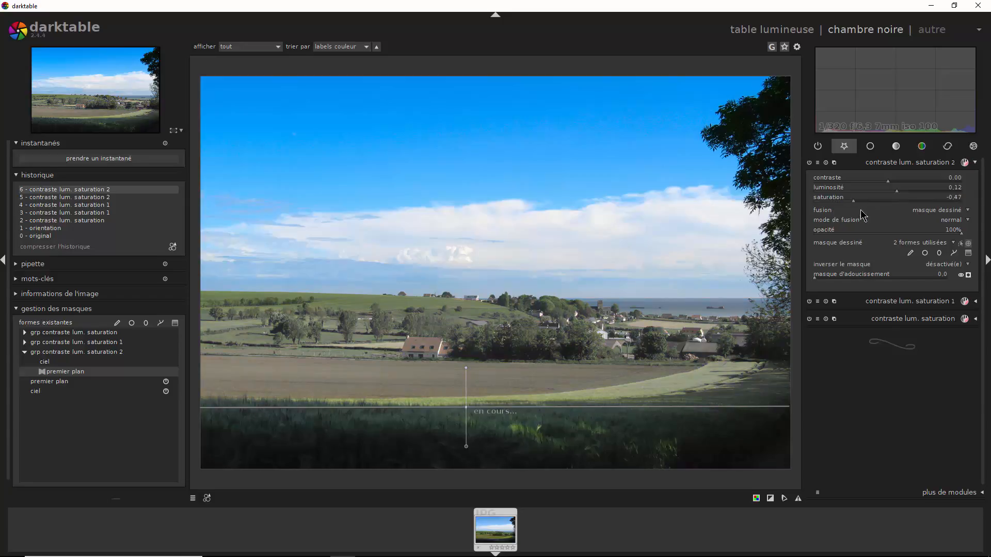
scroll(908, 210, "down", 3)
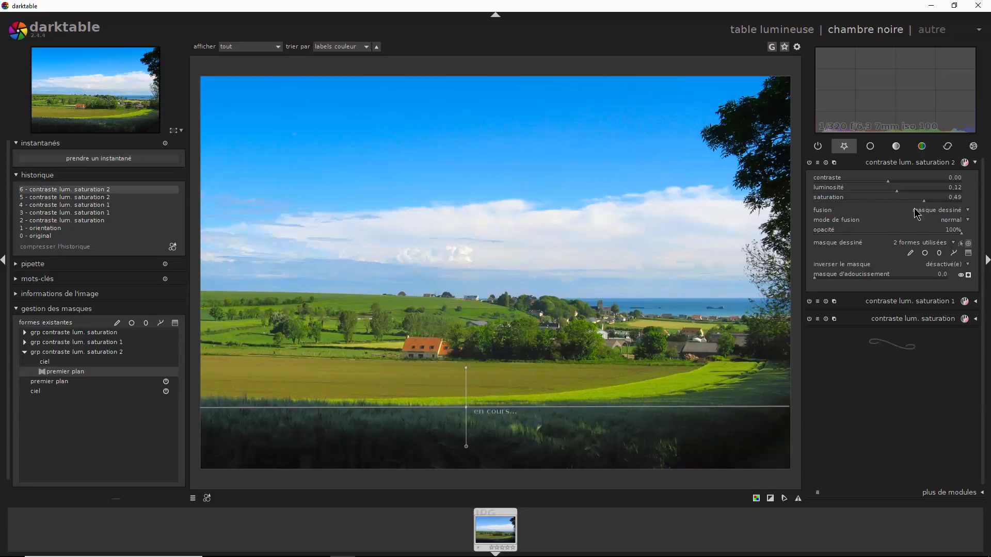
left_click_drag(902, 208, 920, 208)
left_click(898, 192)
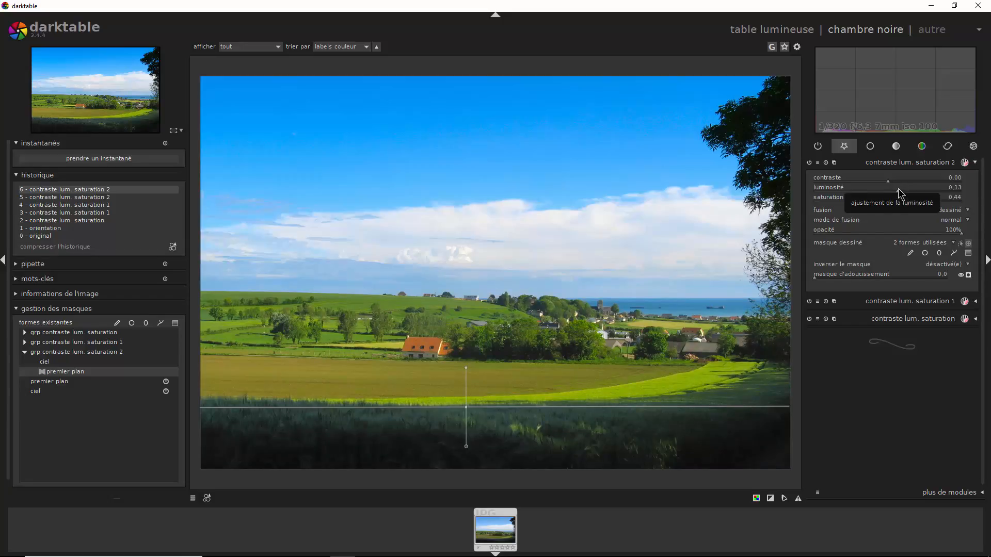
left_click(891, 182)
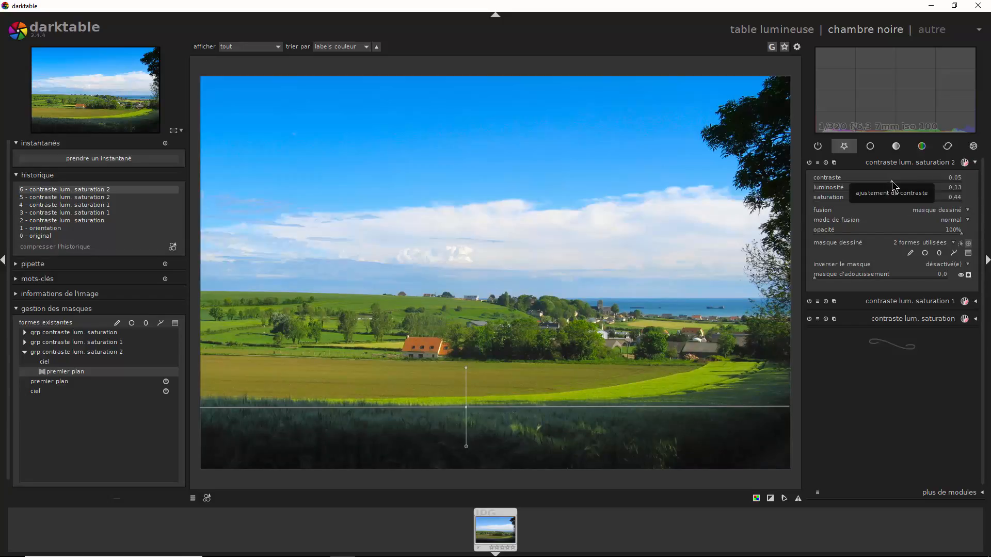
left_click(899, 186)
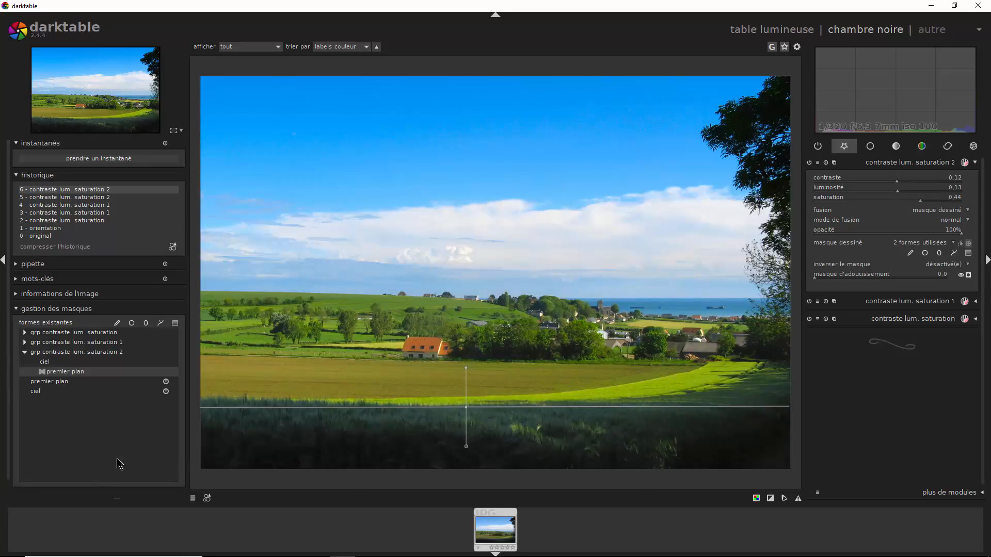
Compare the edited photo with the original history state by taking a snapshot of each and displaying the edited snapshot
left_click(88, 160)
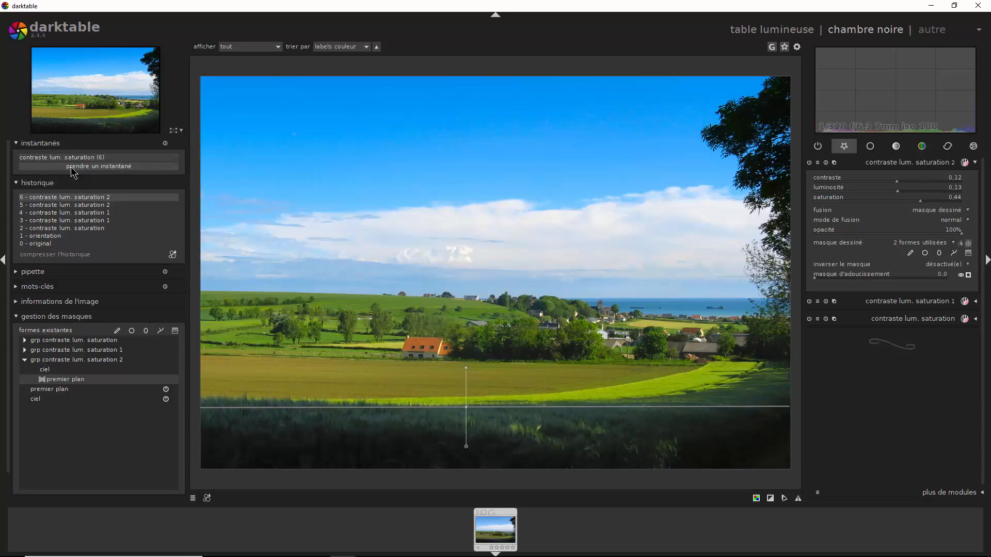
left_click(51, 244)
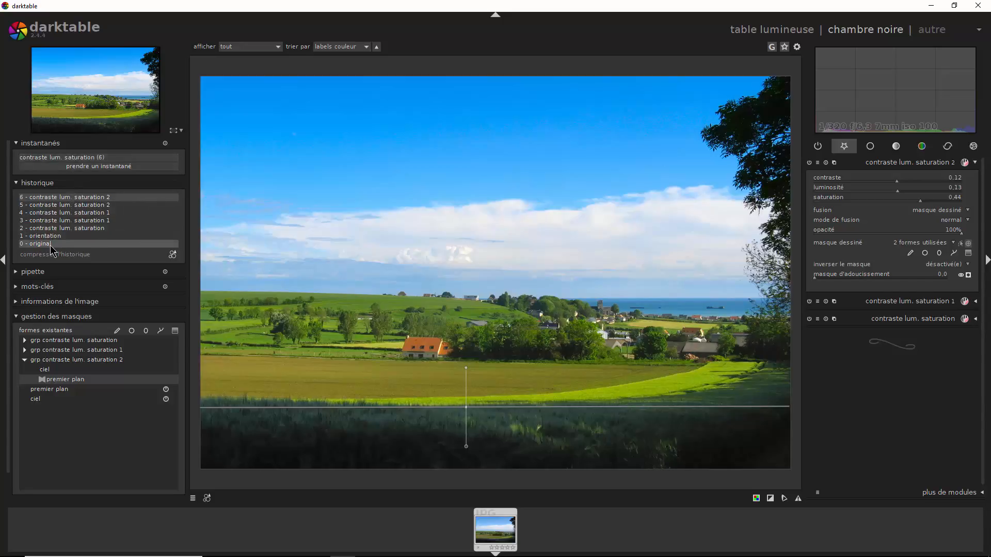
left_click(91, 167)
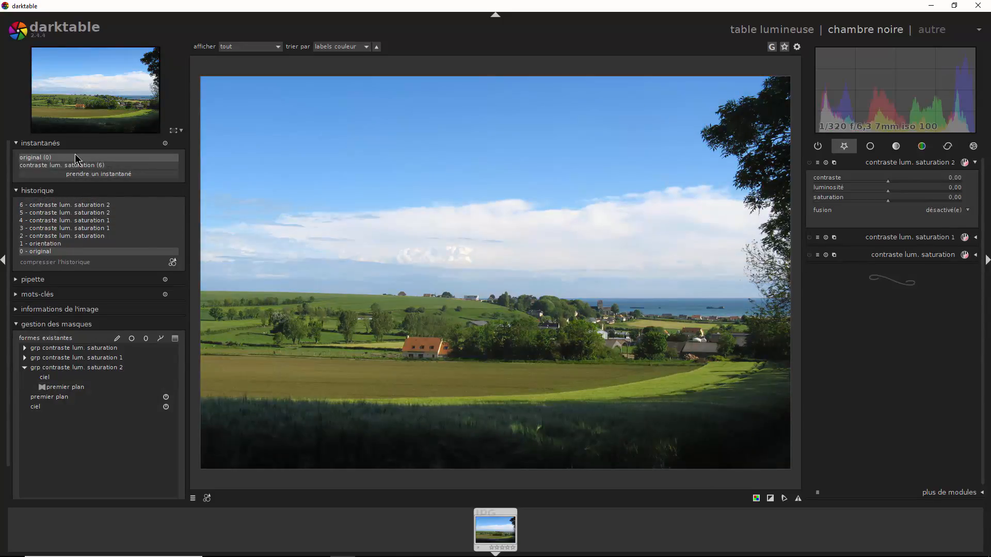
left_click(92, 165)
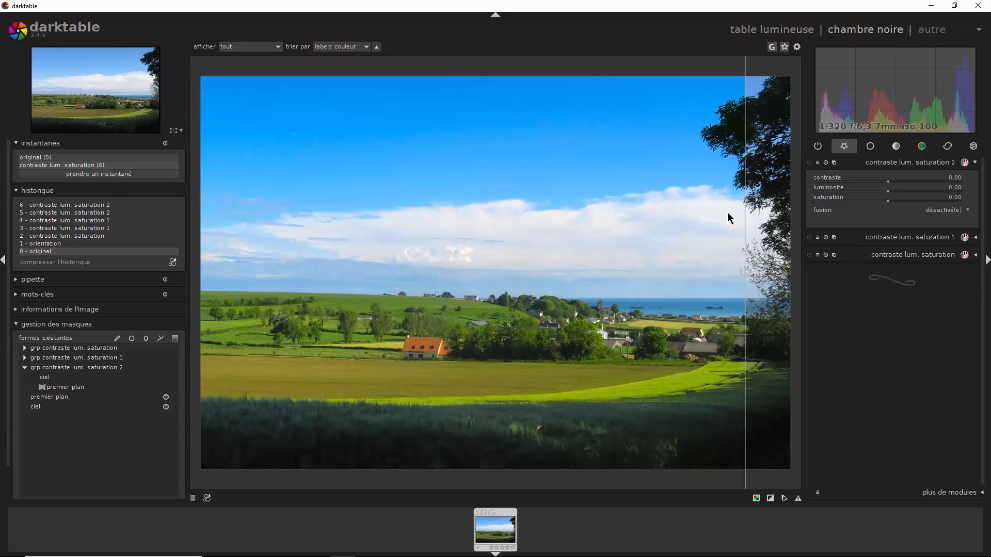
Sweep the snapshot divider across the landscape photo to compare the edited version with the original
left_click_drag(745, 177, 379, 239)
left_click_drag(276, 258, 793, 337)
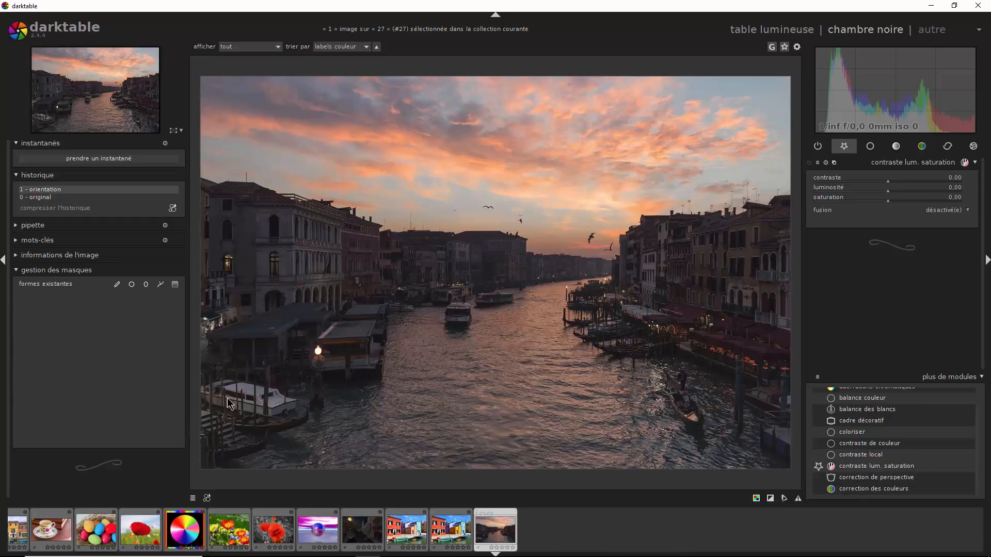
Draw a gradient shape on the Venice photo and tilt it to follow the descending rooflines of the buildings on the left bank
left_click(175, 287)
left_click(222, 183)
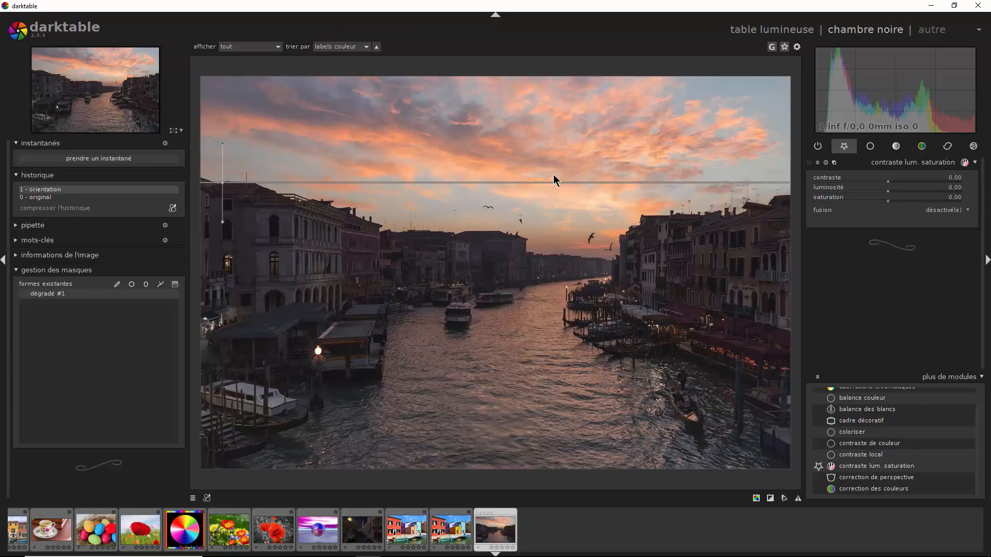
left_click_drag(588, 190, 238, 237)
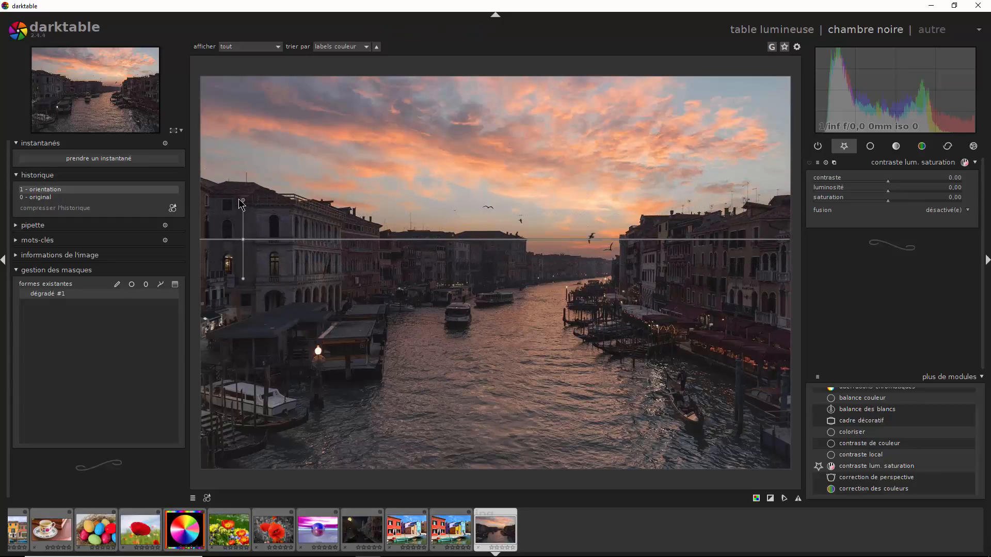
mouse_move(324, 240)
left_mouse_down()
mouse_move(322, 265)
mouse_move(311, 226)
left_mouse_up()
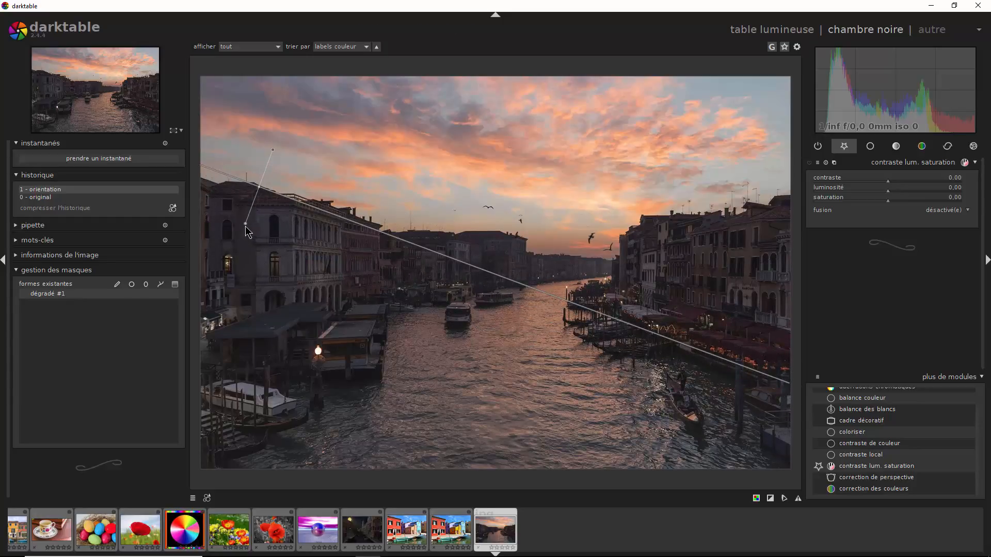
left_click_drag(249, 232, 251, 233)
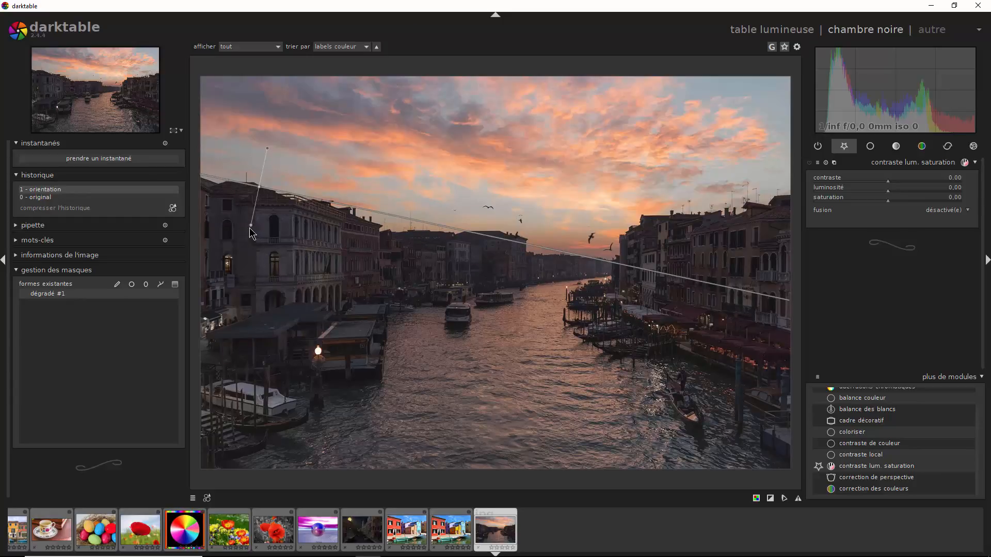
left_click_drag(250, 228, 249, 227)
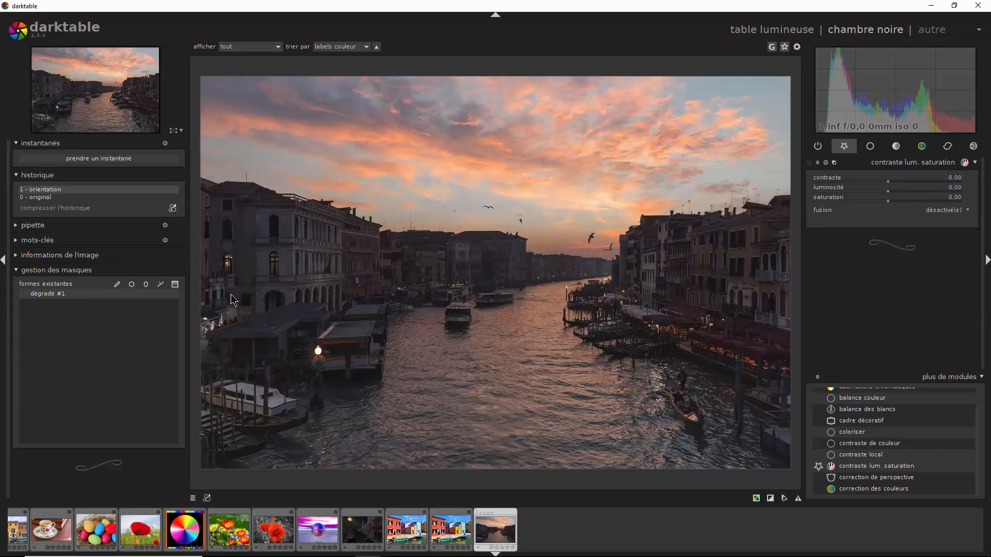
Draw a second gradient shape over the canal, tilted upward toward the right bank's rooflines so that it crosses the first gradient
left_click(411, 356)
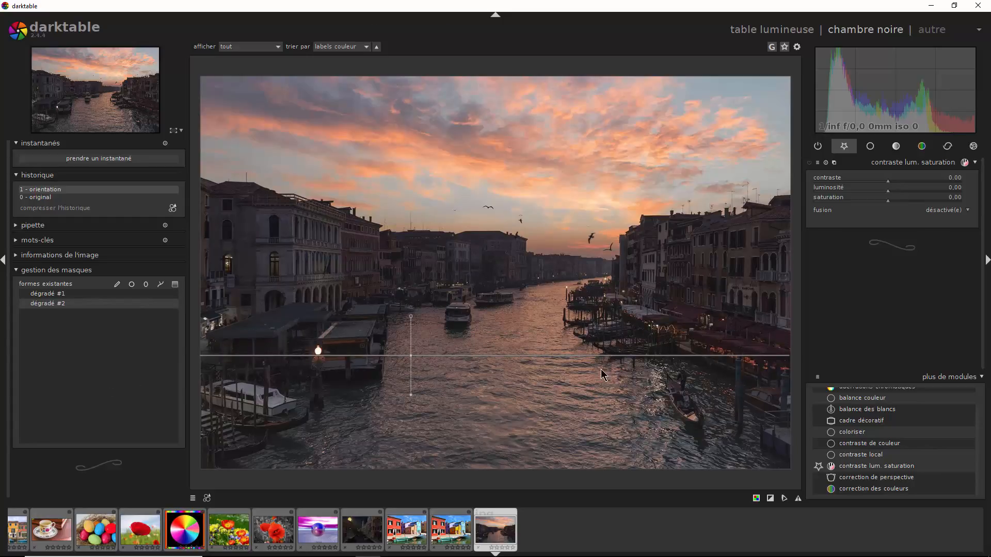
mouse_move(412, 318)
left_mouse_down()
mouse_move(408, 326)
mouse_move(411, 312)
left_mouse_up()
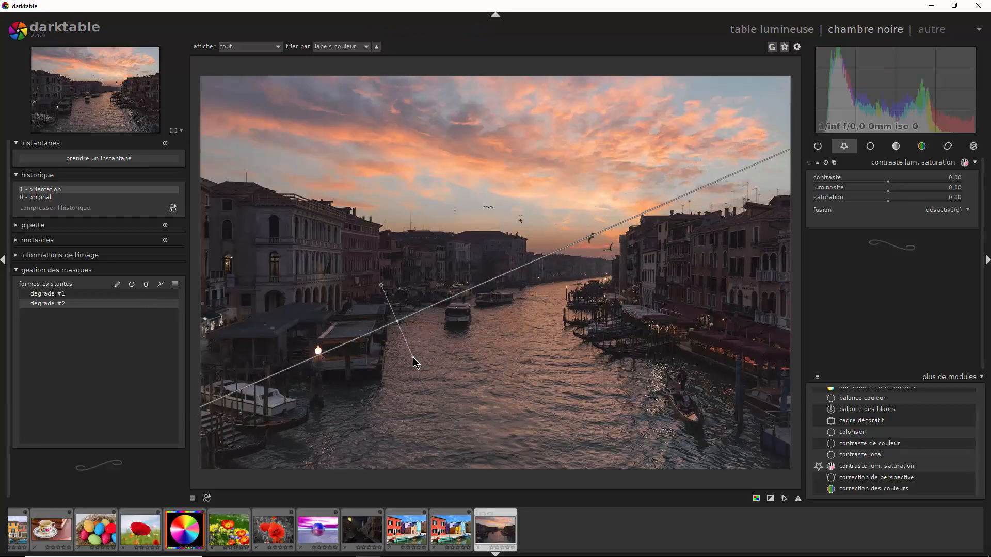
left_click_drag(412, 361, 411, 362)
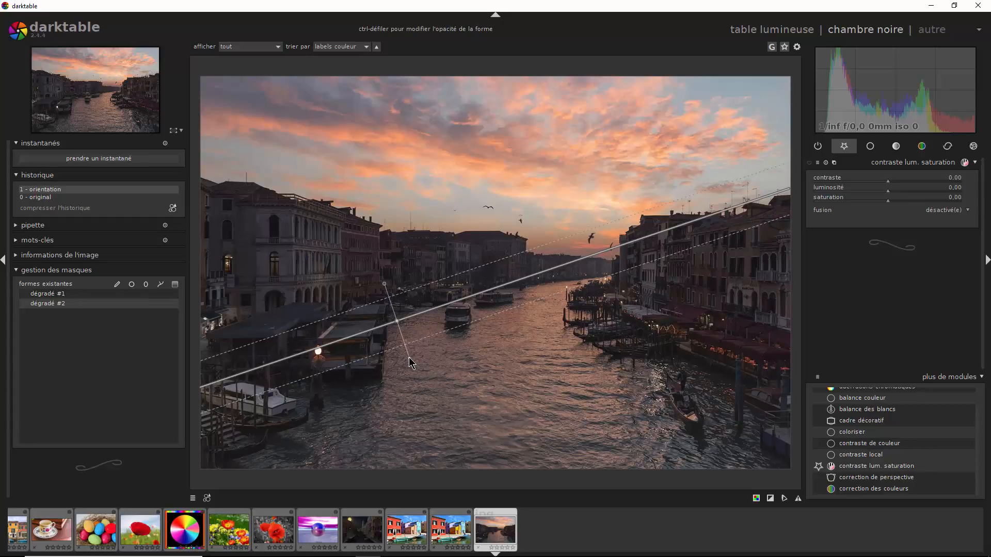
left_click_drag(412, 362, 408, 359)
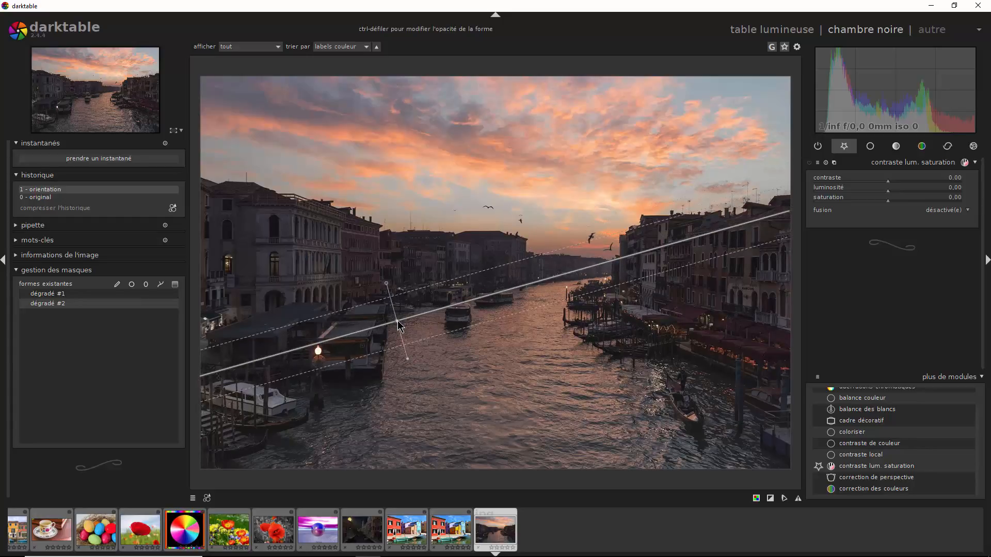
left_click_drag(399, 325, 399, 331)
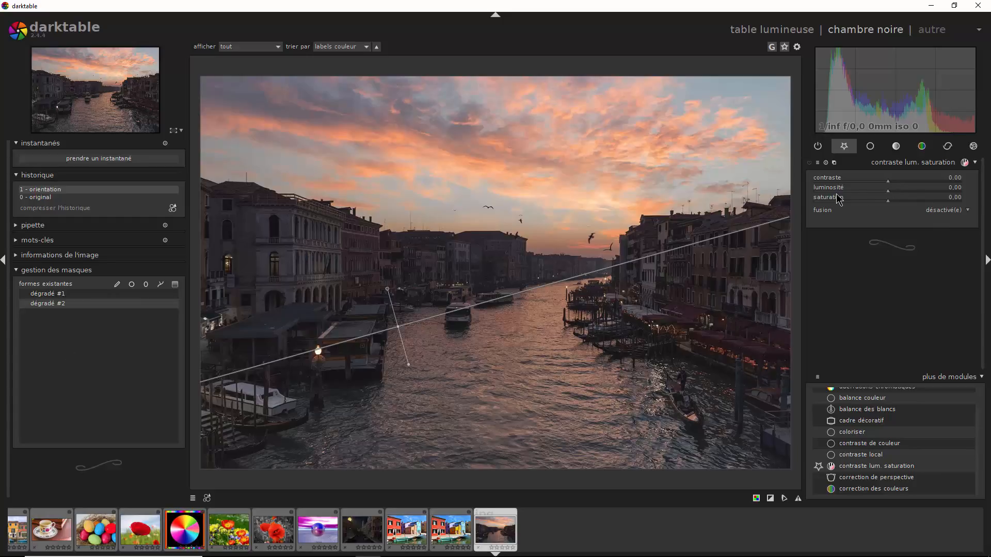
Enable contraste lum. saturation on the Venice photo and set its fusion to masque dessiné
left_click(810, 163)
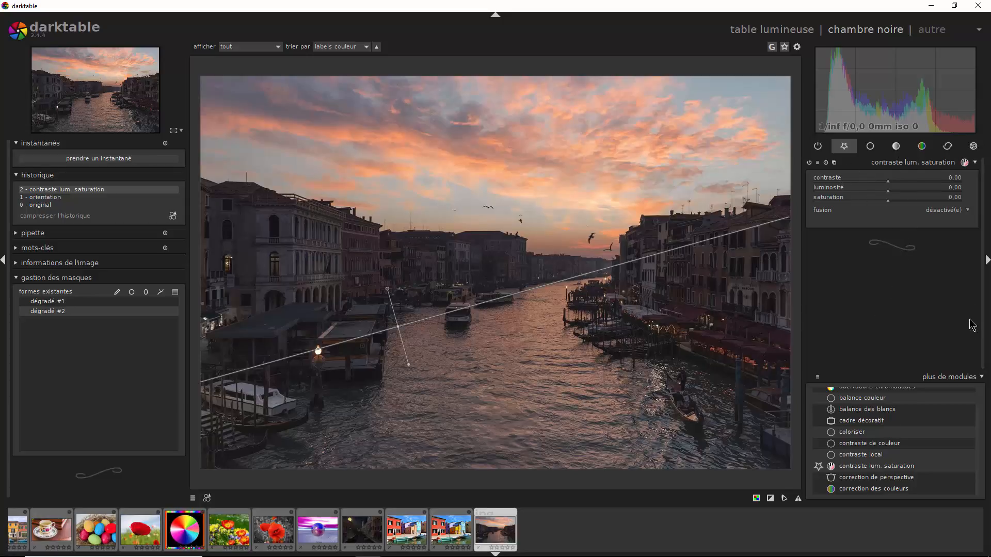
left_click(942, 210)
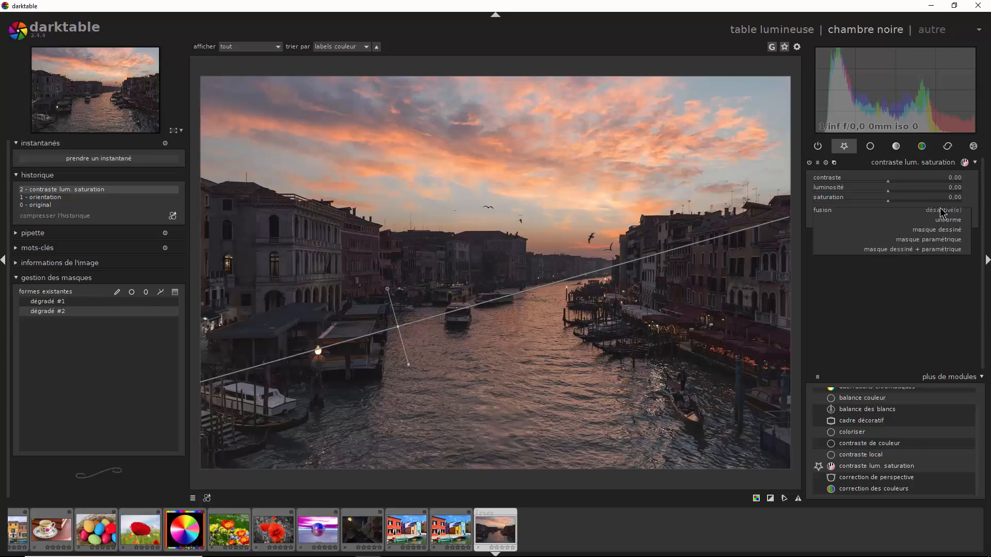
left_click(949, 230)
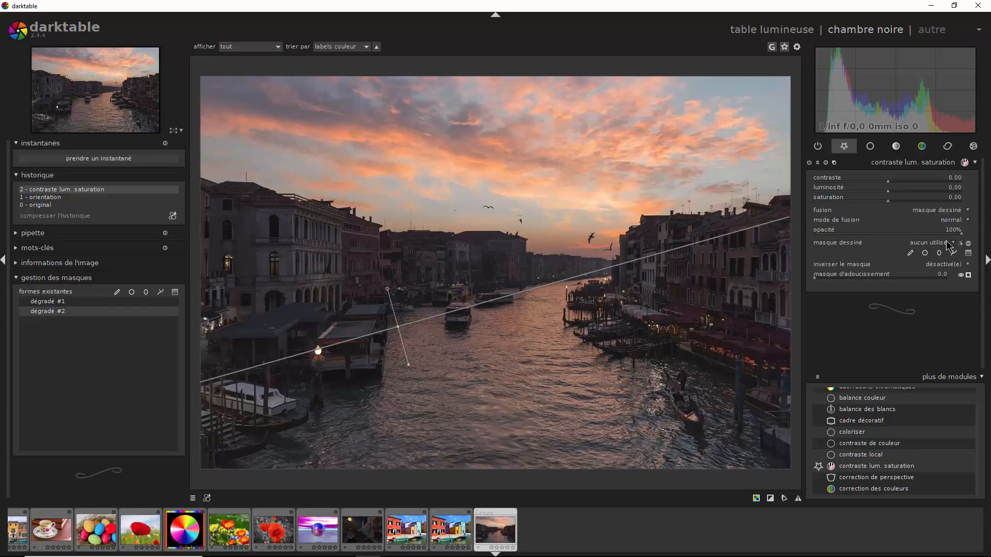
Add the existing shapes dégradé #1 and dégradé #2 to the drawn mask and show the mask overlay
left_click(948, 246)
left_click(942, 253)
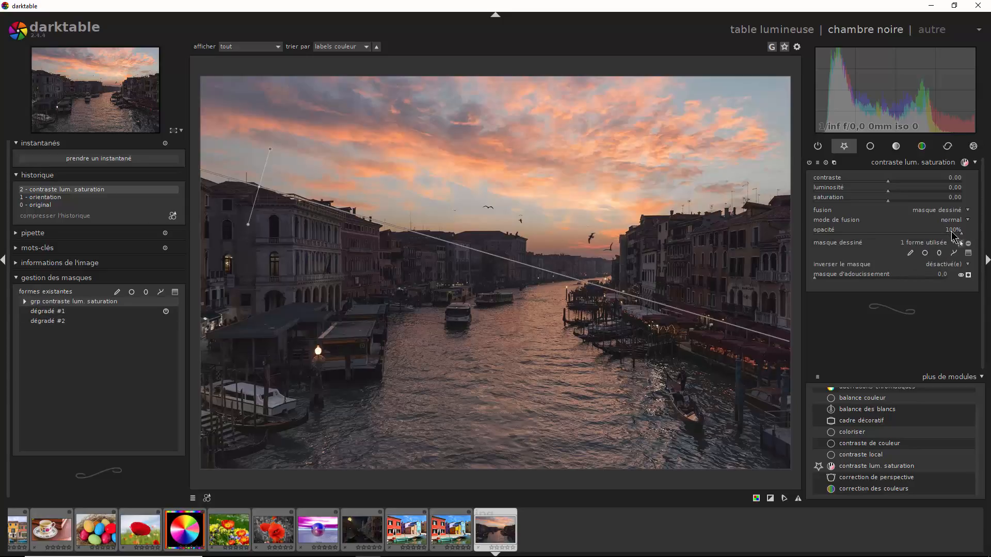
left_click(944, 248)
left_click(942, 264)
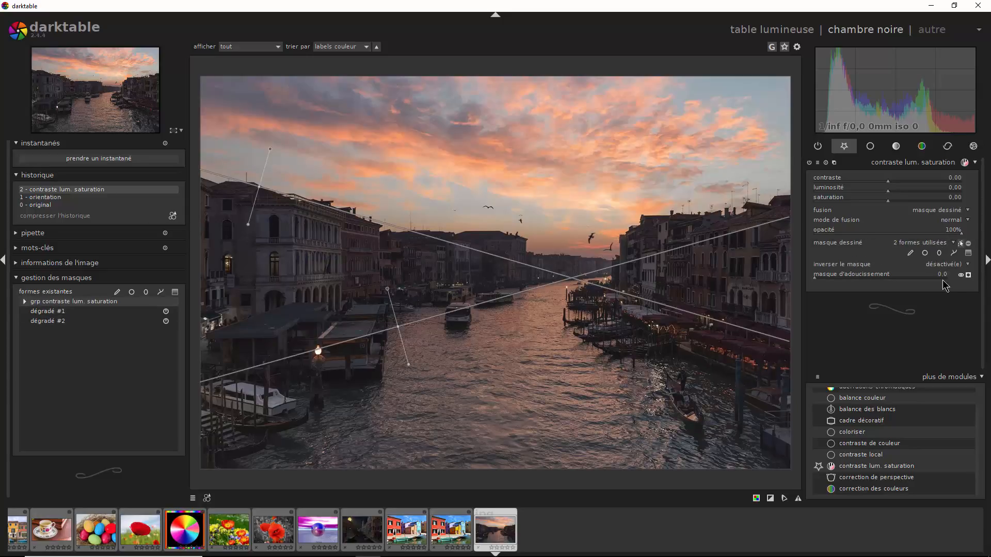
left_click(968, 276)
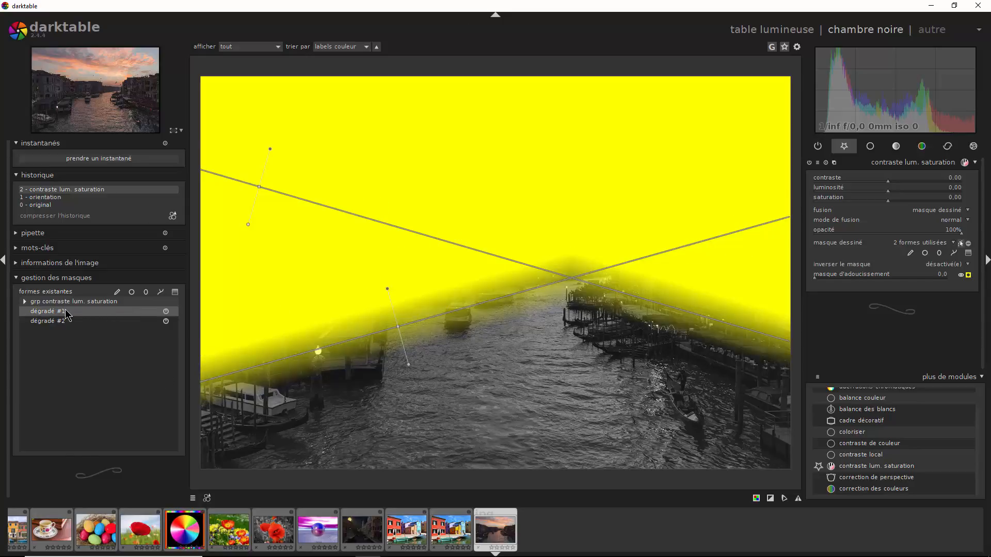
Set dégradé #2 to intersection mode in the grp contraste lum. saturation mask group
left_click(25, 302)
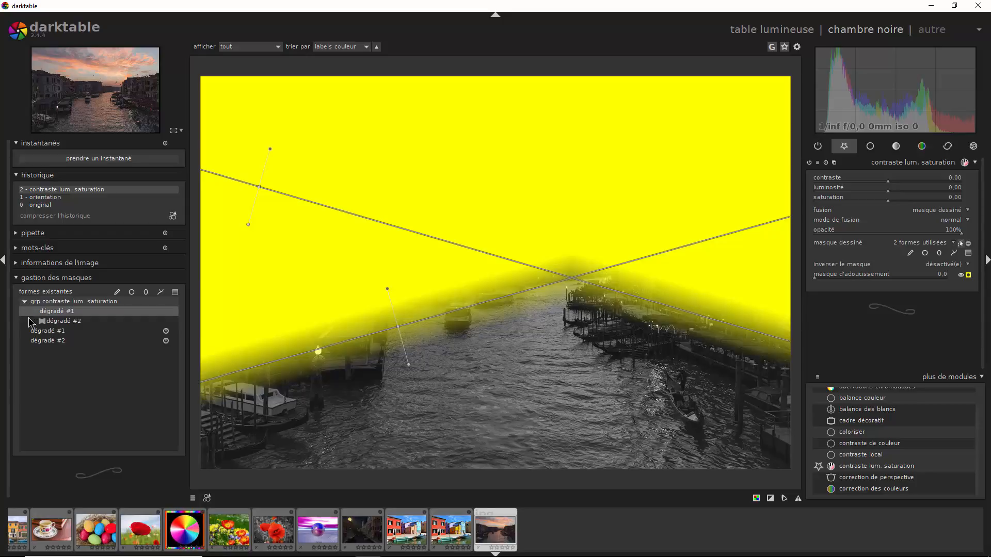
right_click(52, 325)
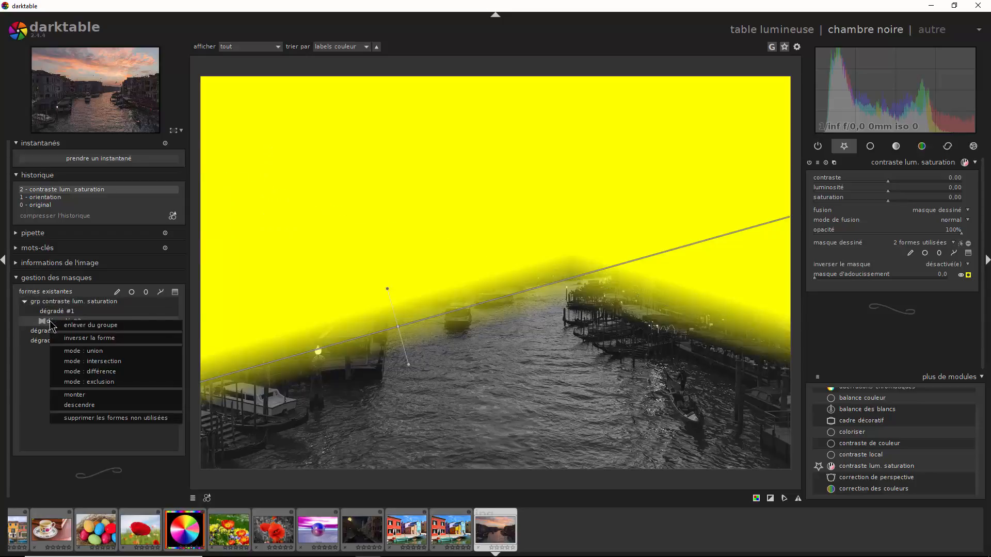
left_click(80, 363)
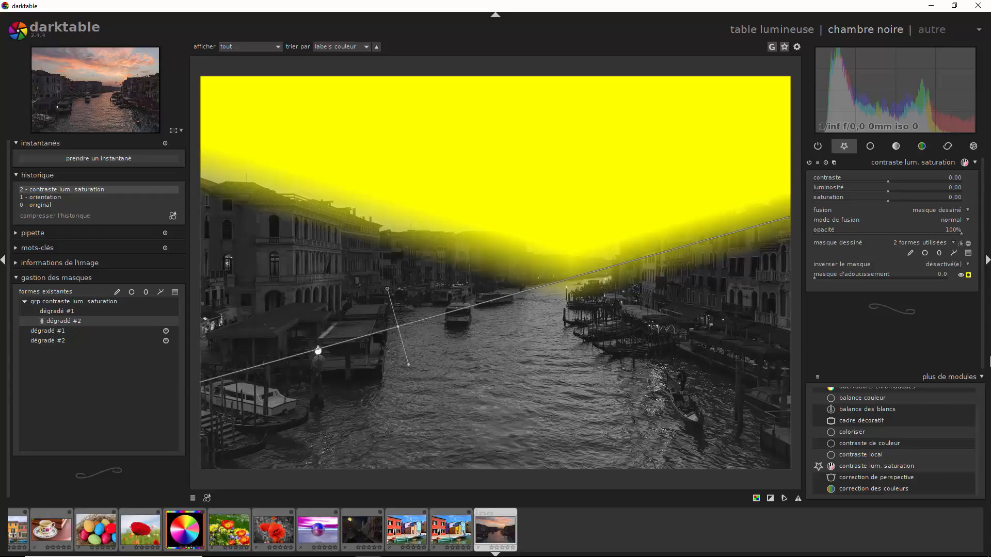
Hide the mask overlay and set the sky's saturation to 0.23 and luminosité to -0.09
left_click(968, 275)
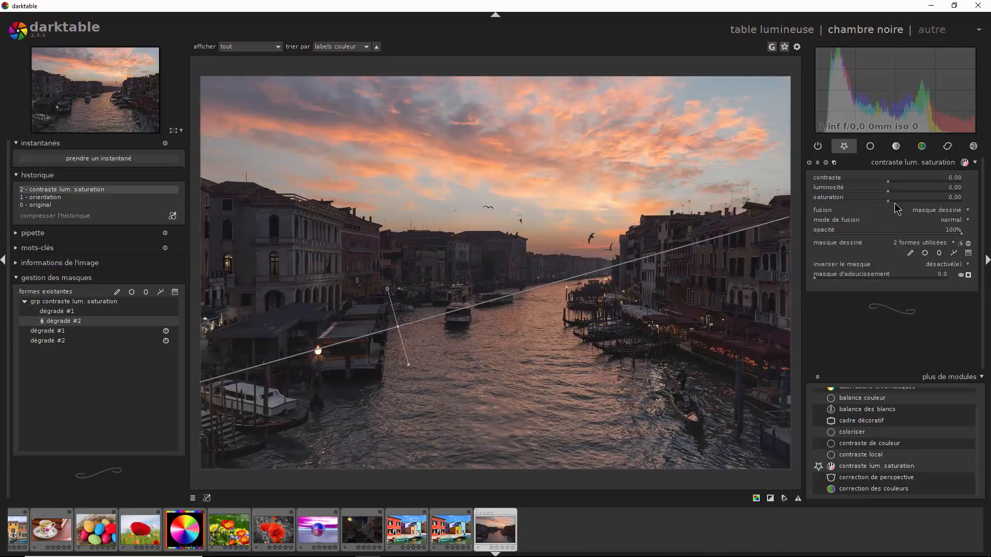
left_click_drag(890, 204, 906, 206)
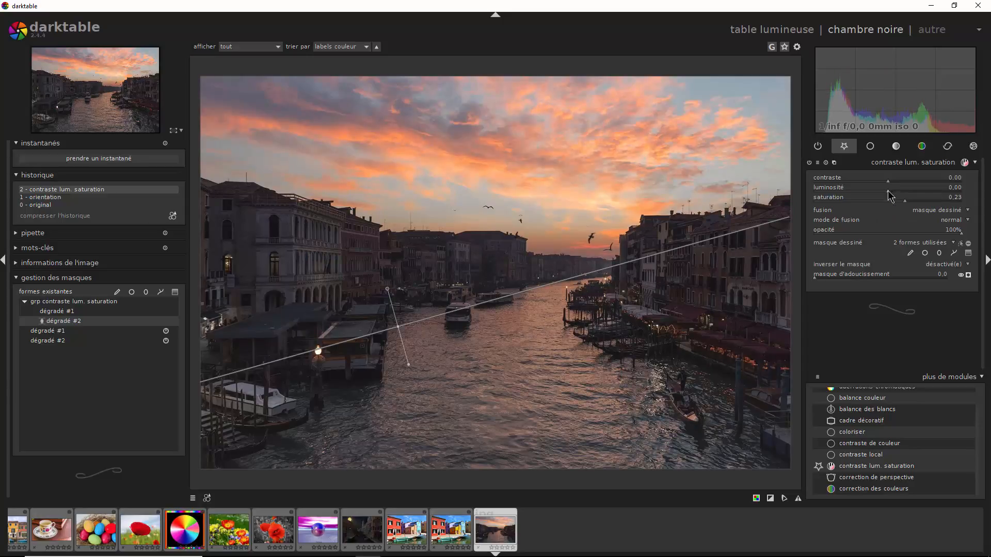
left_click_drag(888, 191, 883, 191)
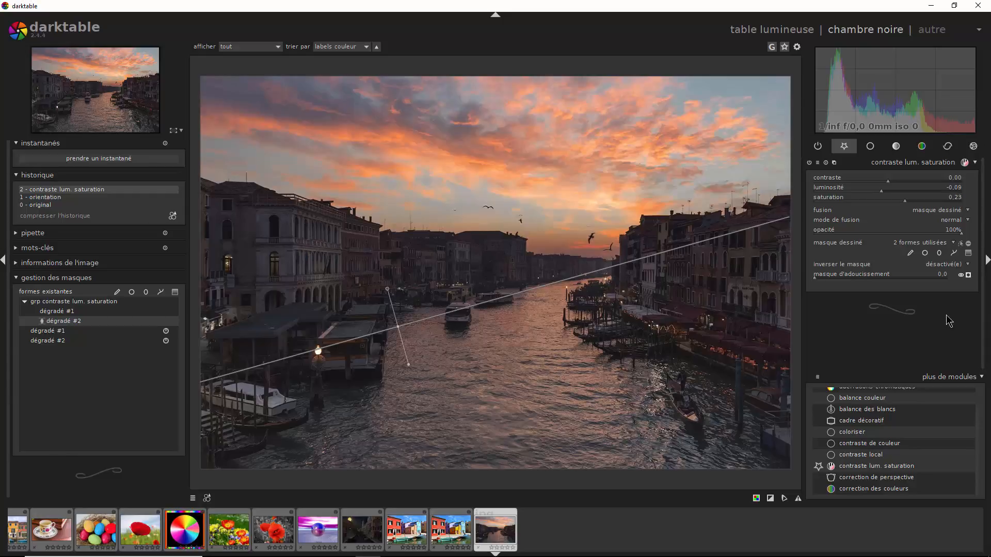
Show the mask overlay and switch dégradé #2 back to union mode in the mask group
left_click(969, 276)
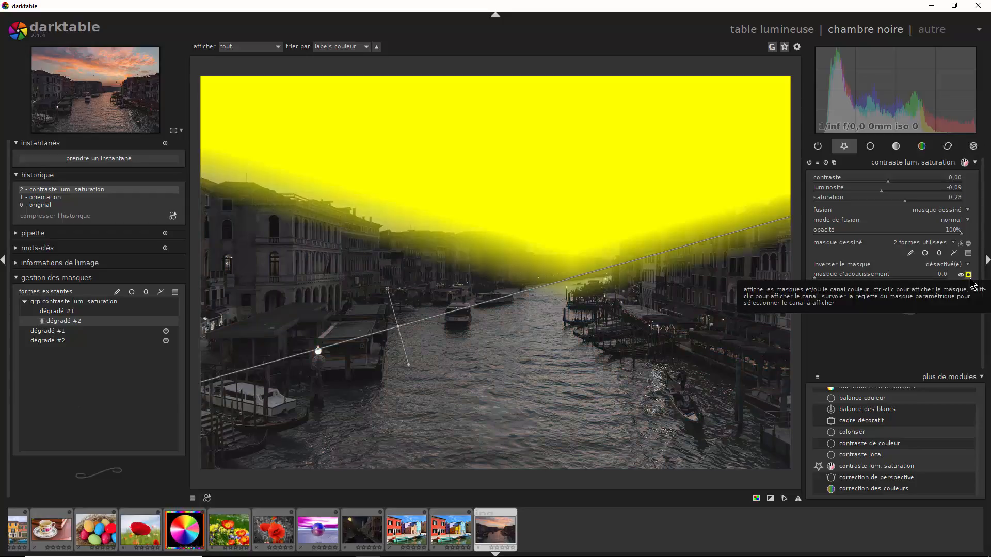
right_click(118, 329)
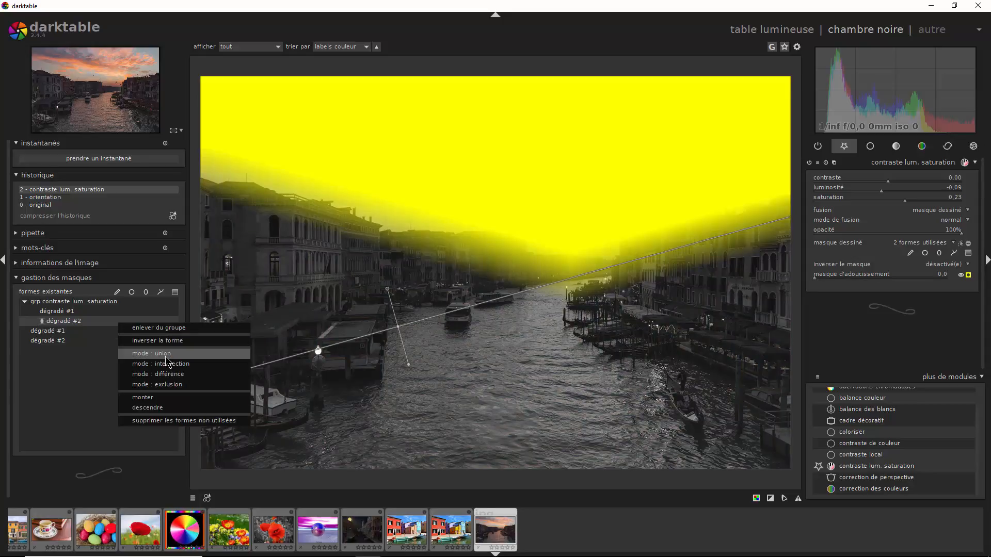
left_click(155, 345)
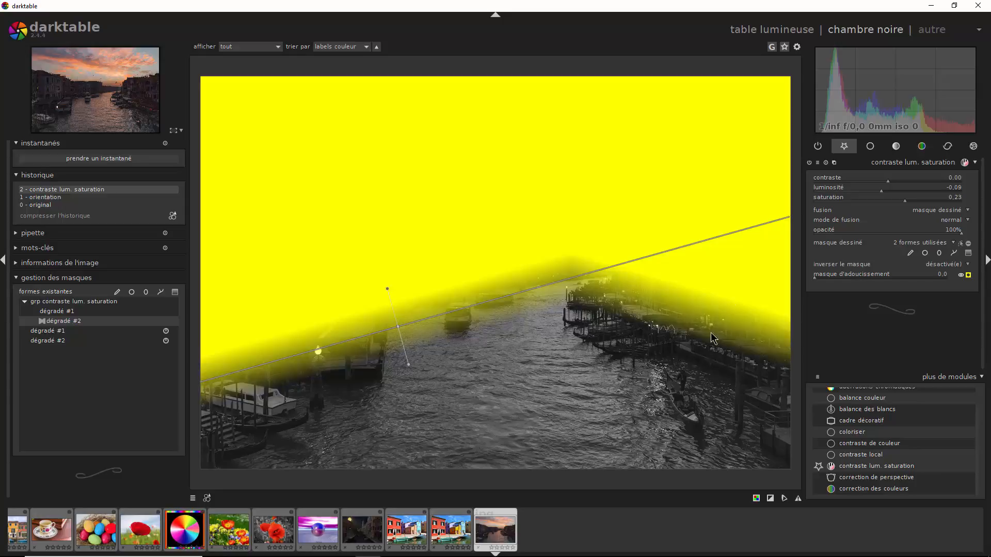
Clone the contraste lum. saturation instance with its two-gradient mask and enable the copy
left_click(834, 162)
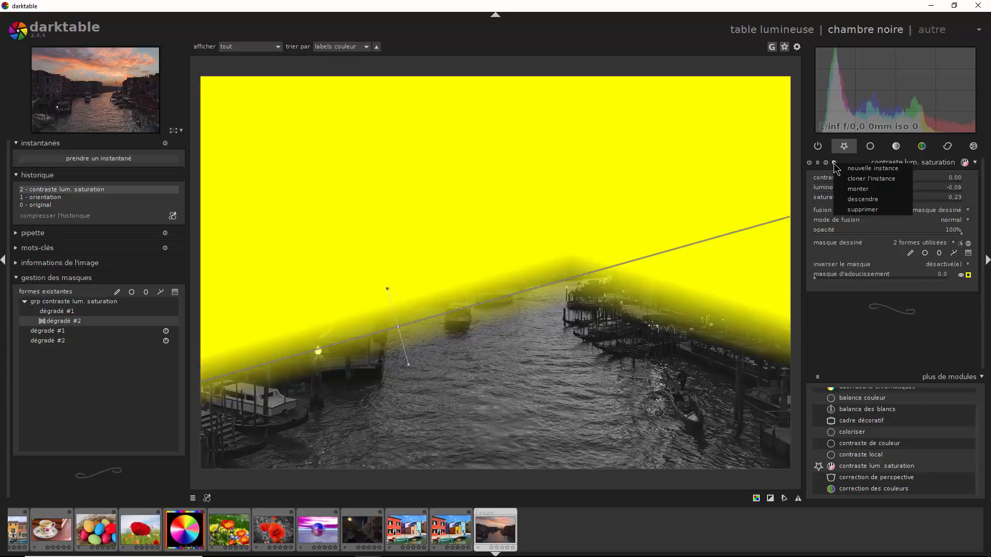
left_click(856, 179)
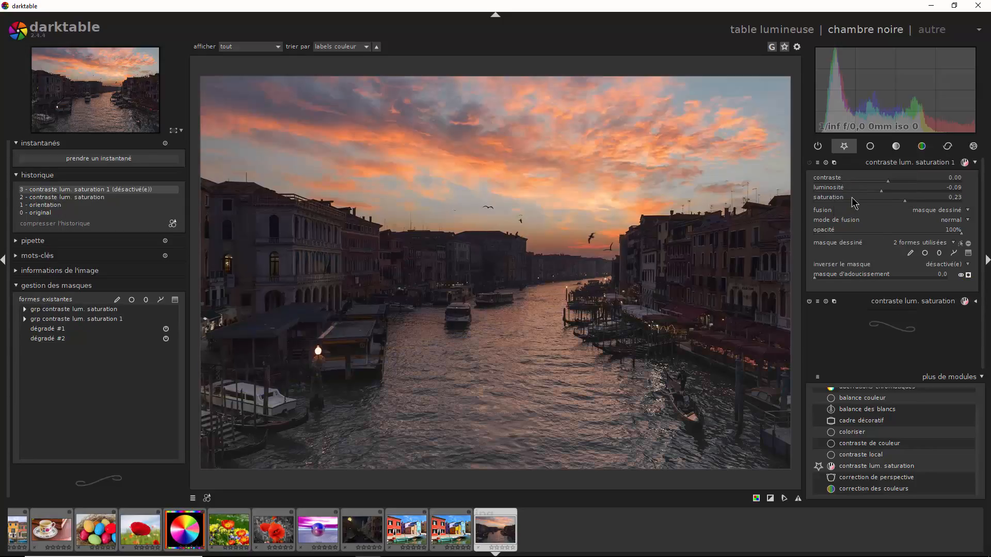
left_click(809, 163)
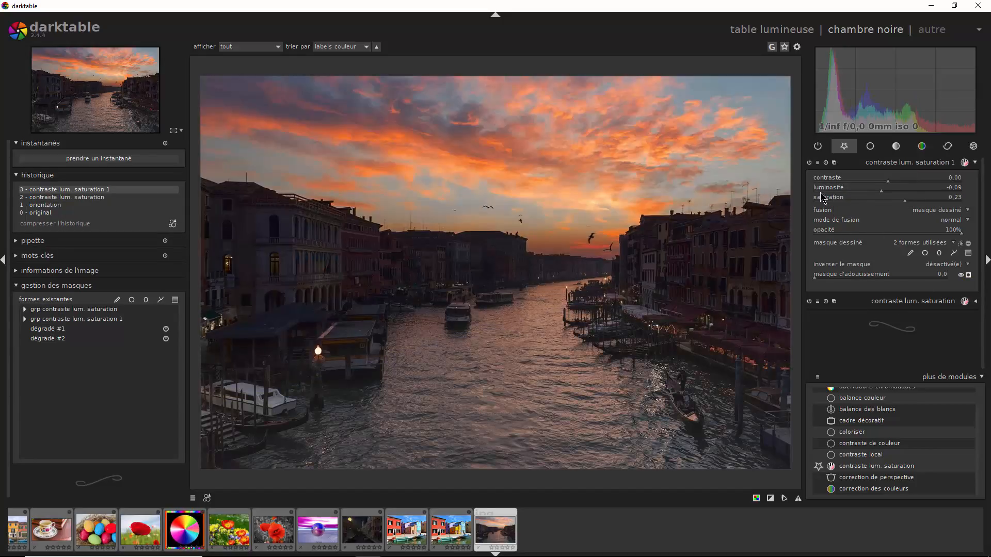
Reset the cloned instance's contraste, saturation and luminosité to 0.00
left_click(826, 181)
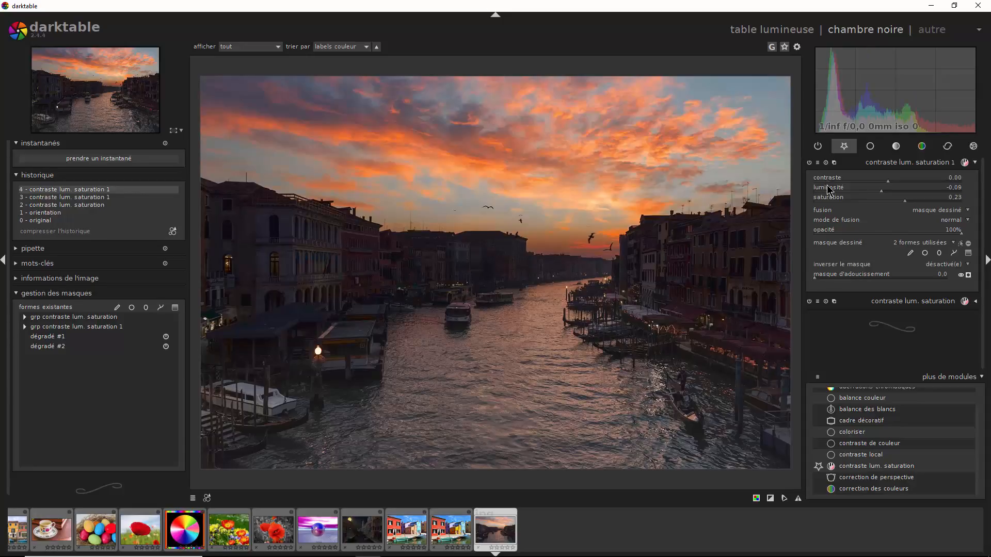
double_click(828, 200)
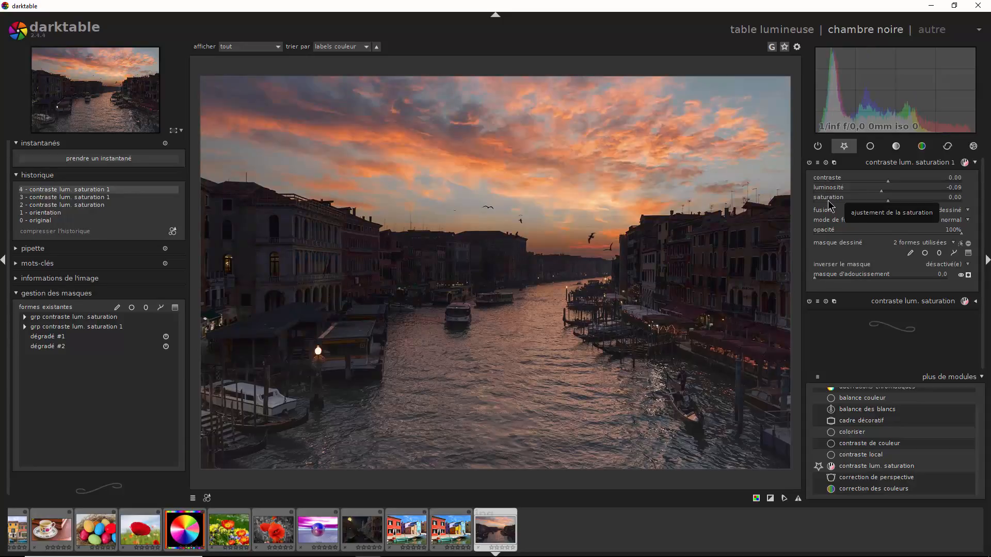
double_click(830, 190)
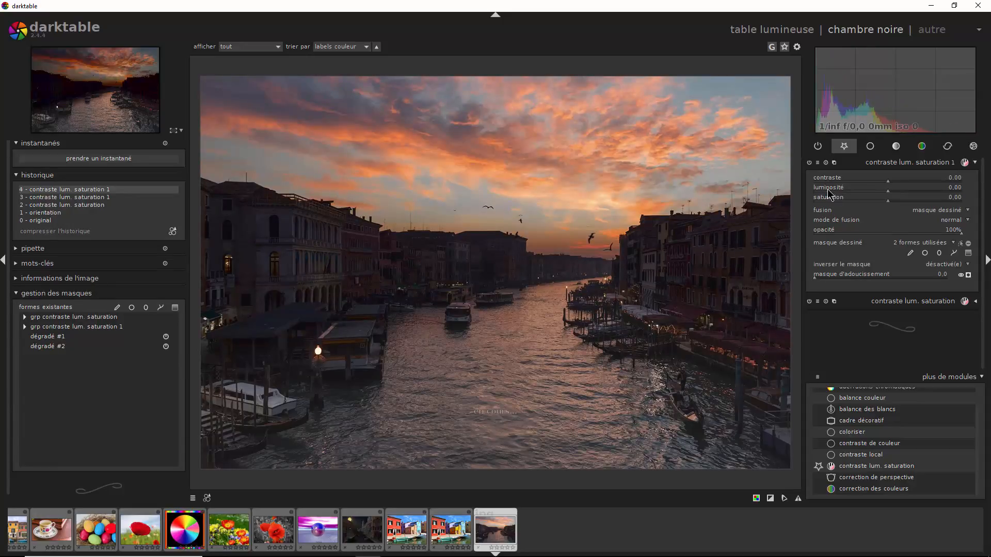
Invert the cloned instance's drawn mask polarity so it covers the canal water, checking it with the mask overlay before hiding that
left_click(969, 276)
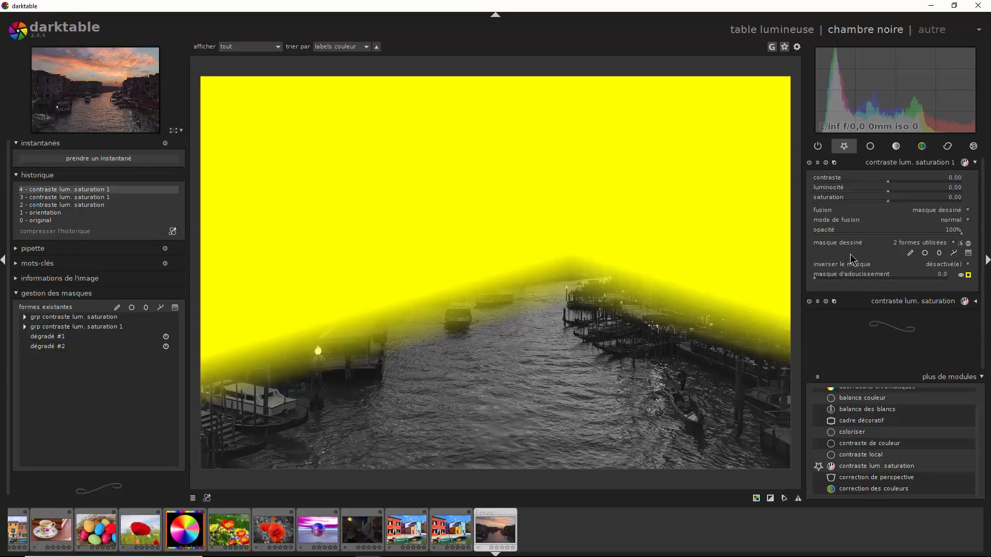
left_click(969, 244)
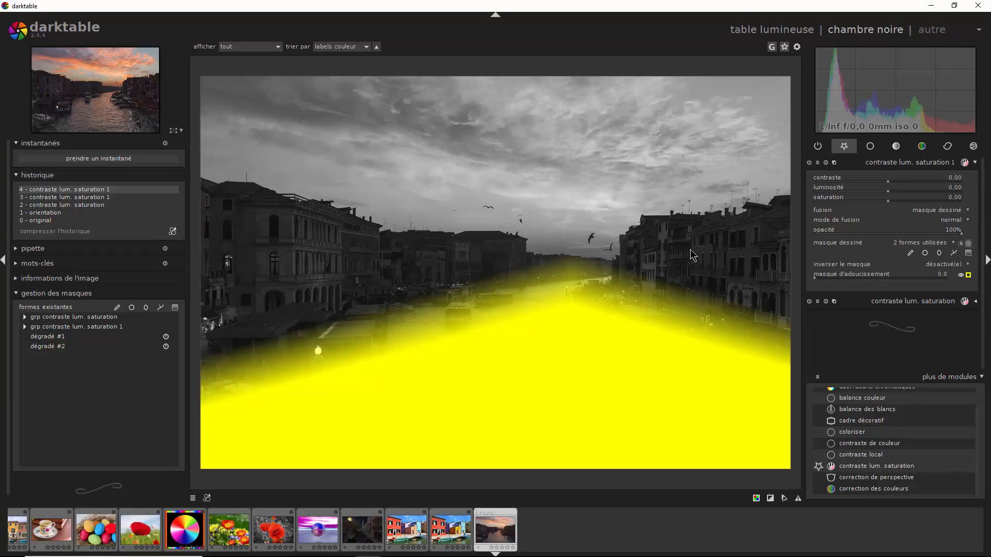
left_click(968, 277)
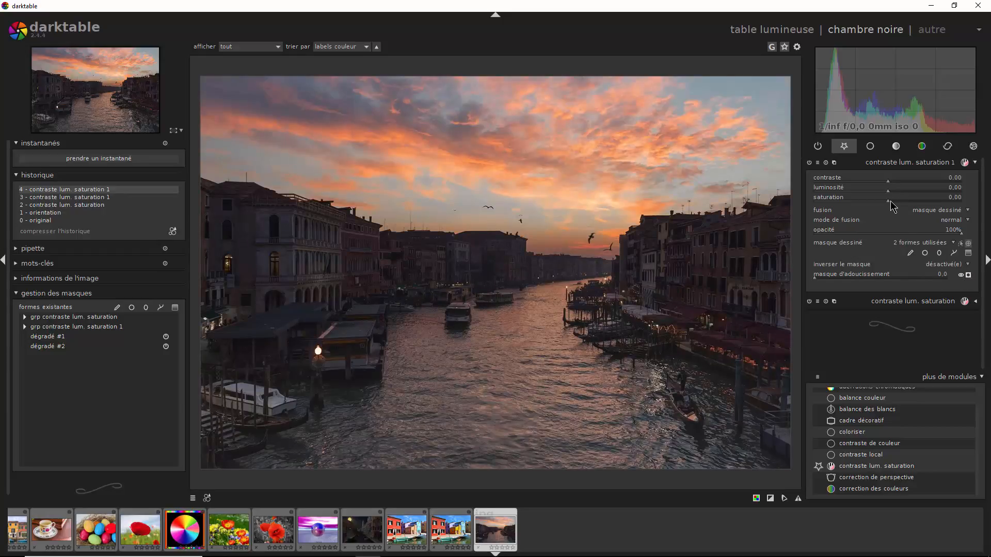
Set the water instance's saturation to 0.45, reset its luminosité to 0.00, and toggle the module off and on to compare
left_click_drag(894, 206, 920, 207)
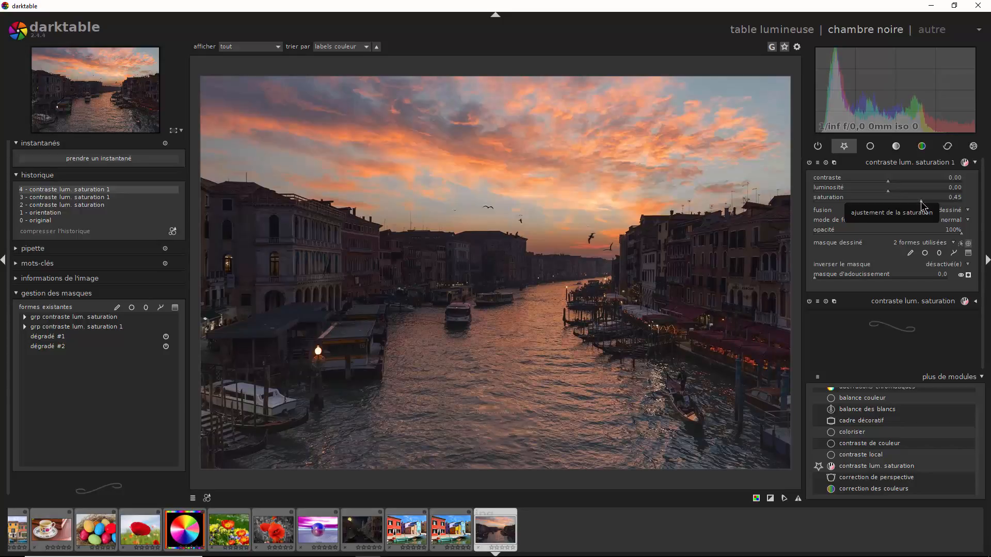
left_click(890, 193)
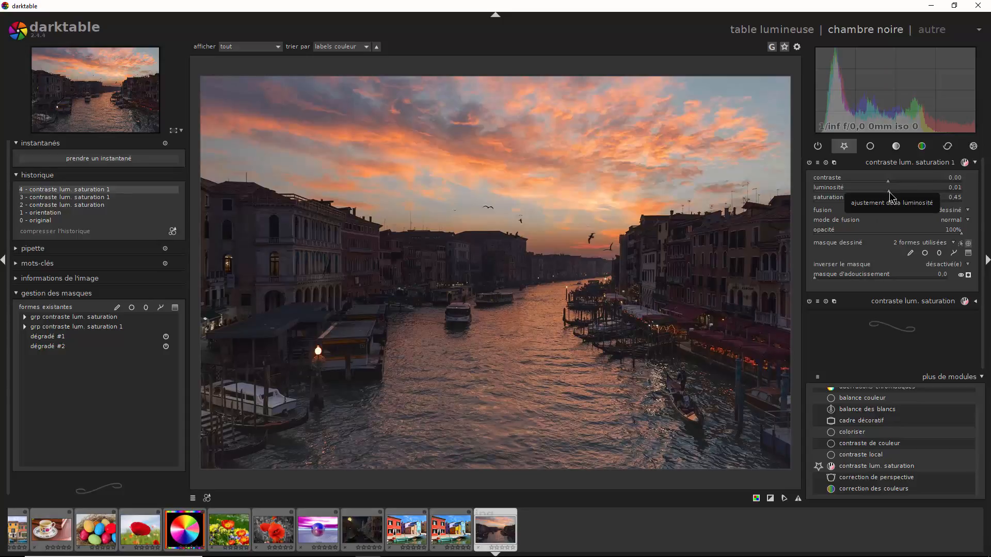
left_click_drag(890, 195, 893, 196)
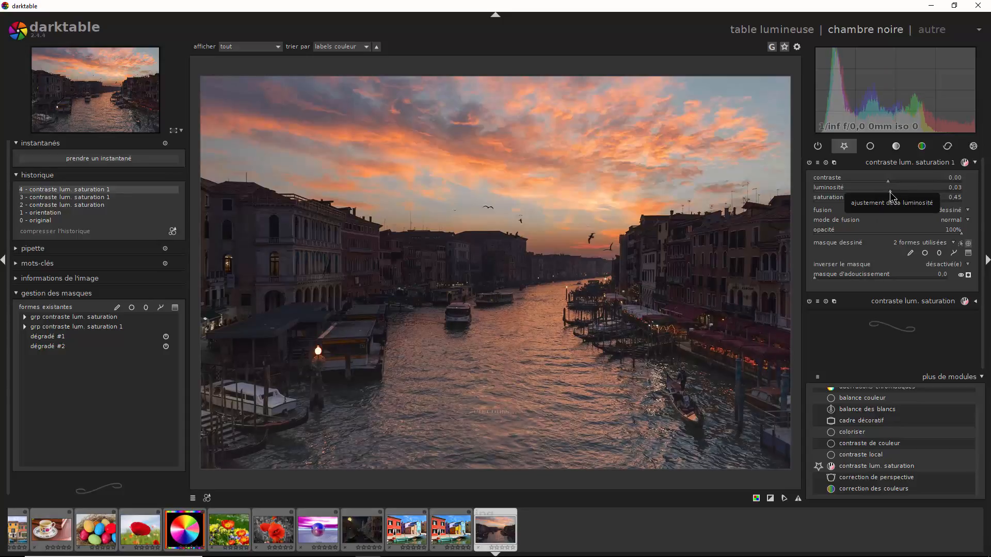
double_click(889, 195)
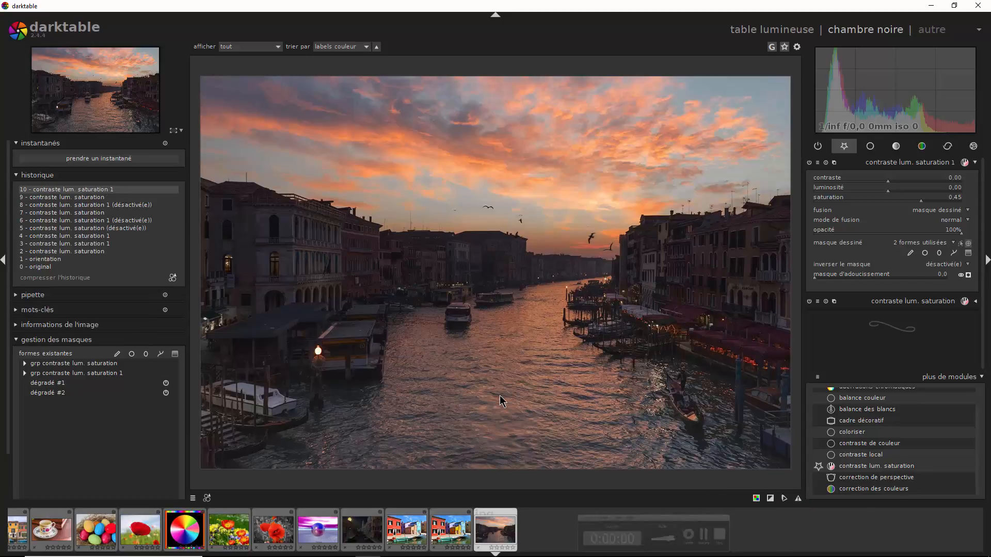
left_click(809, 164)
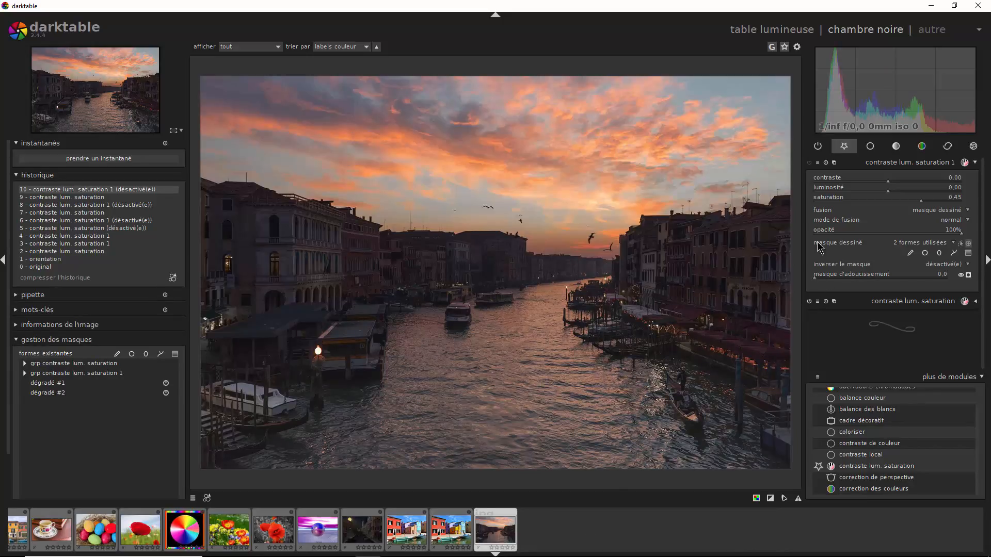
left_click(809, 164)
Clone the contraste lum. saturation 1 instance and reset the copy's saturation to 0.00
left_click(834, 163)
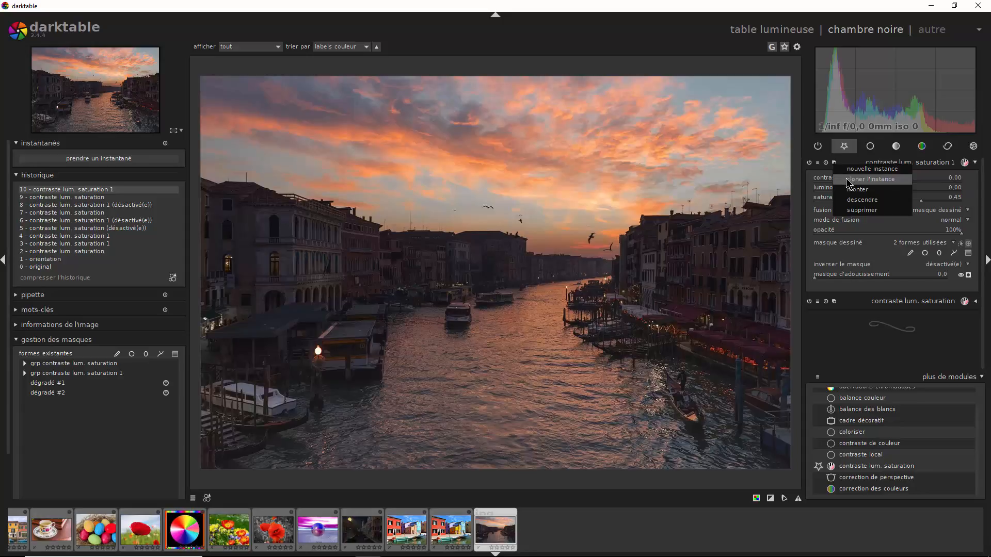
left_click(848, 180)
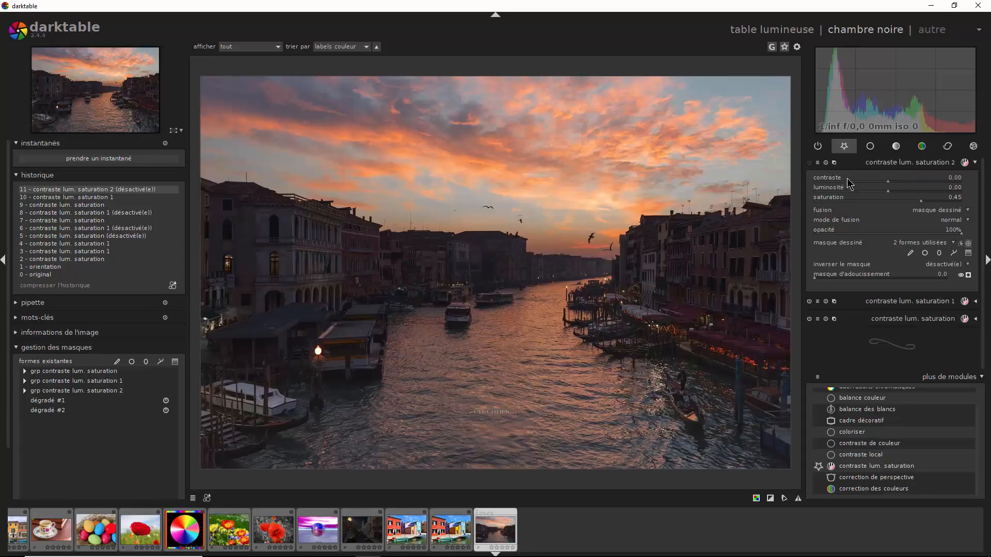
double_click(827, 201)
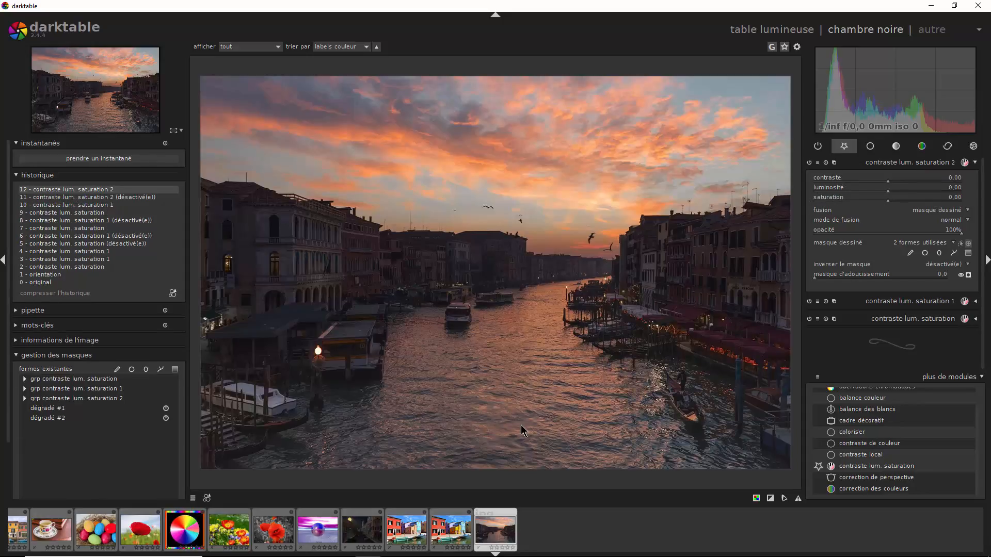
Show the new instance's mask overlay, select dégradé #2 in its mask group, and invert the drawn mask's polarity
left_click(968, 275)
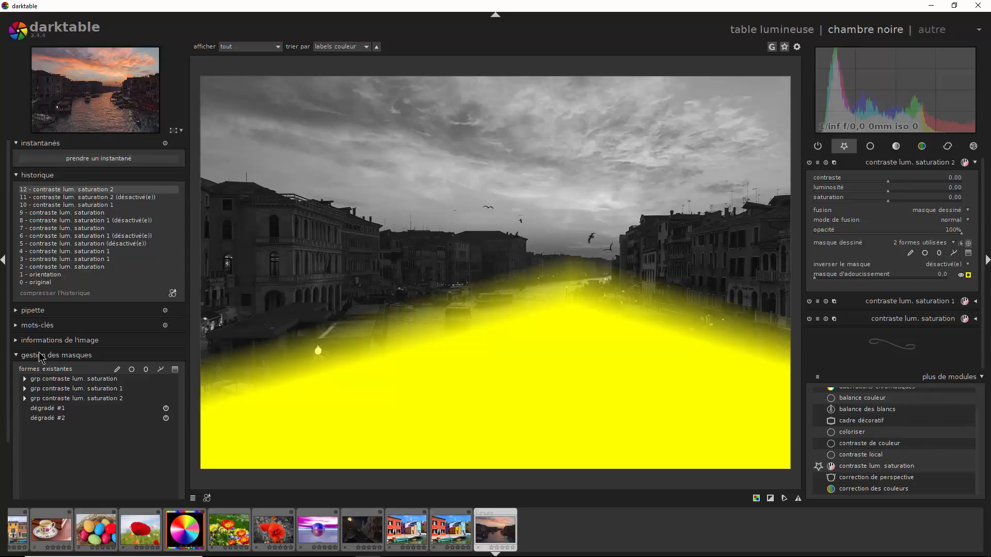
left_click(24, 398)
left_click(60, 418)
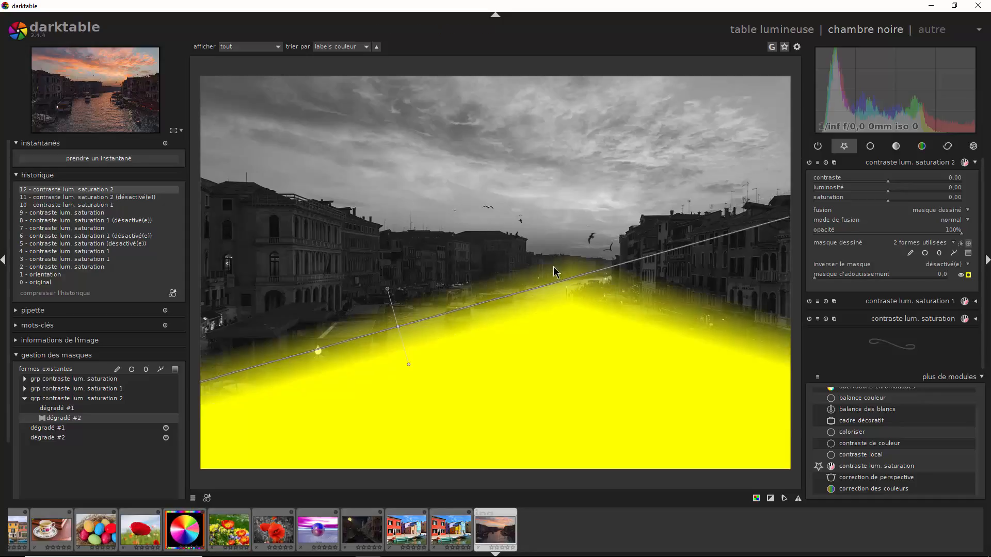
left_click(969, 244)
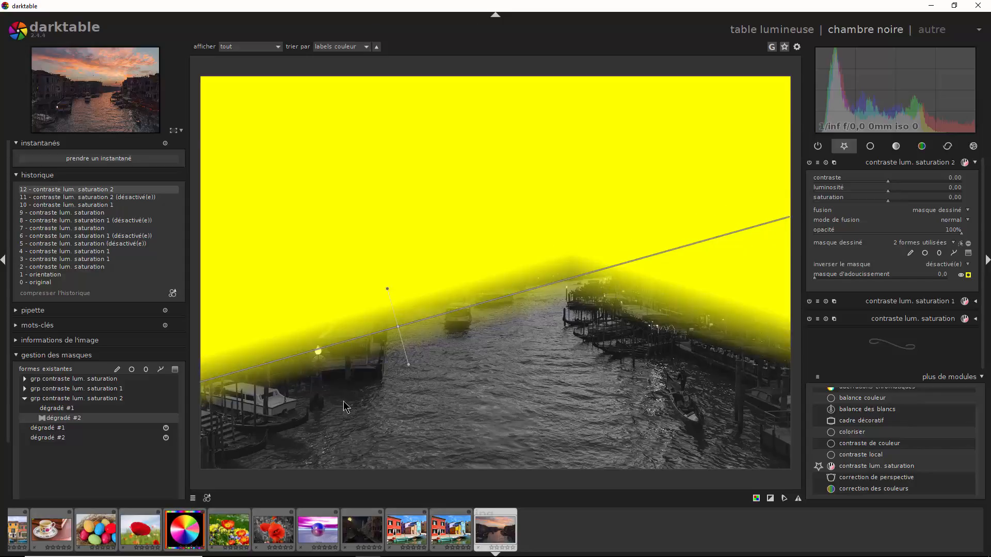
Try difference mode on dégradé #2, and set it to exclusion mode so the mask covers the buildings on both banks
right_click(61, 421)
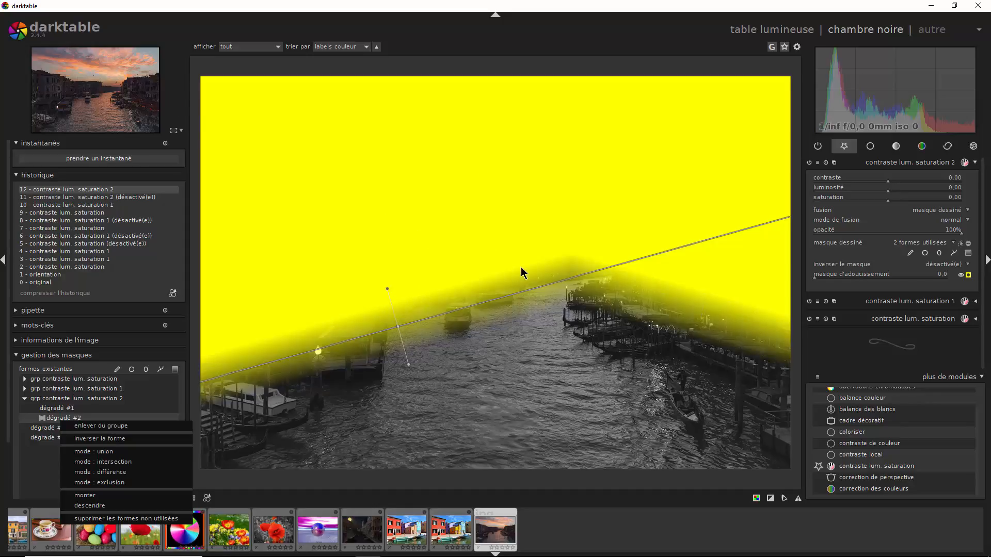
left_click(109, 476)
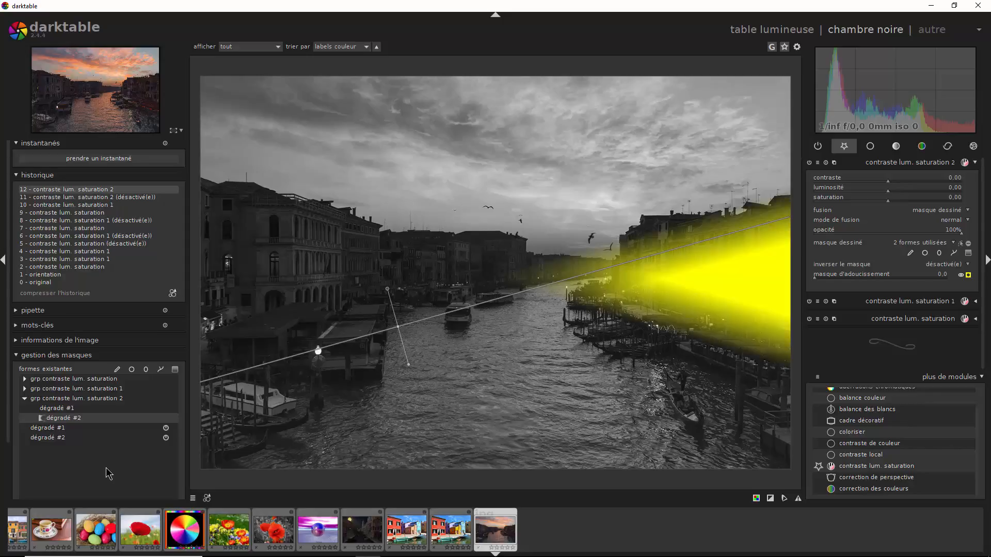
right_click(98, 421)
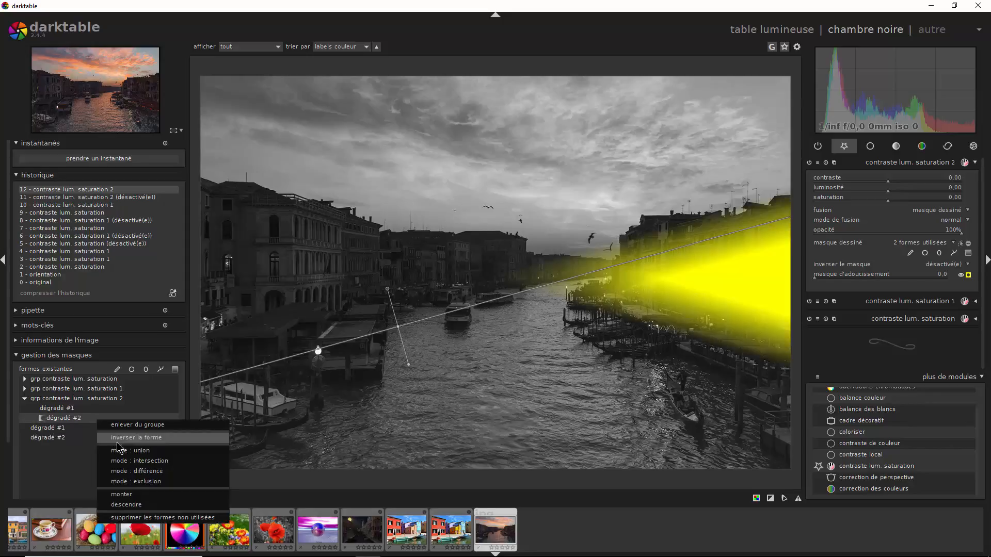
left_click(136, 481)
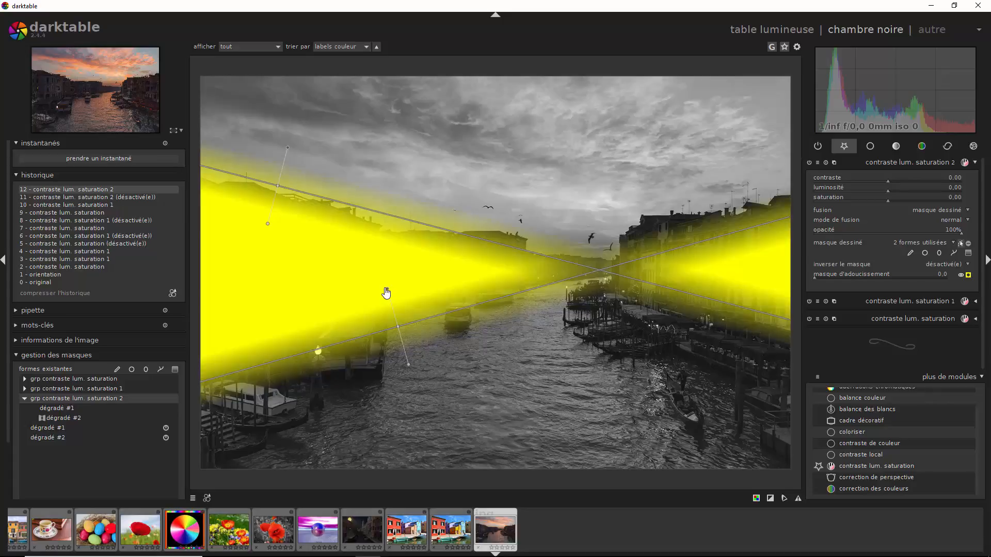
Adjust the angle and position of both gradient lines to fit the buildings, and dismiss the Malwarebytes update notification
left_click_drag(387, 288, 386, 289)
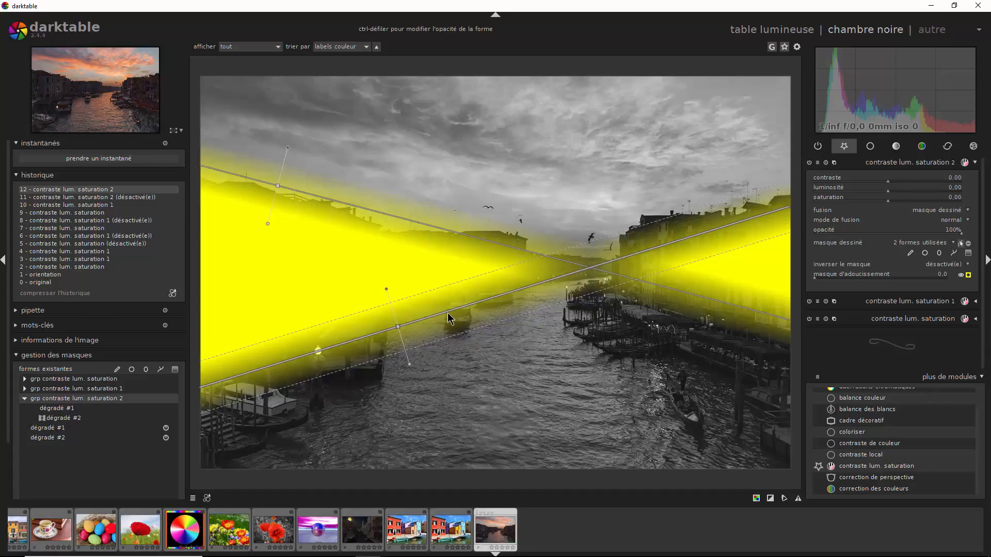
left_click_drag(448, 318, 449, 310)
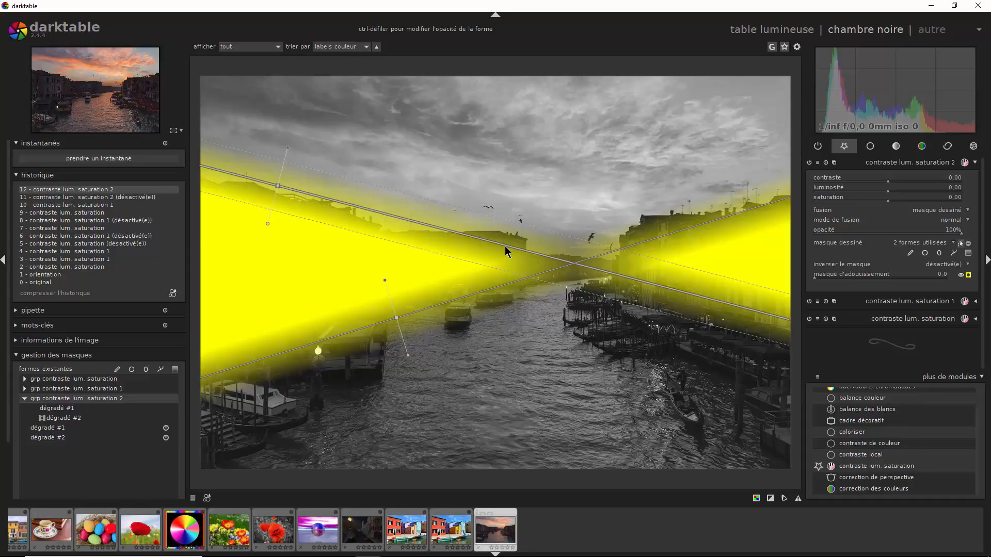
scroll(506, 252, "down", 4)
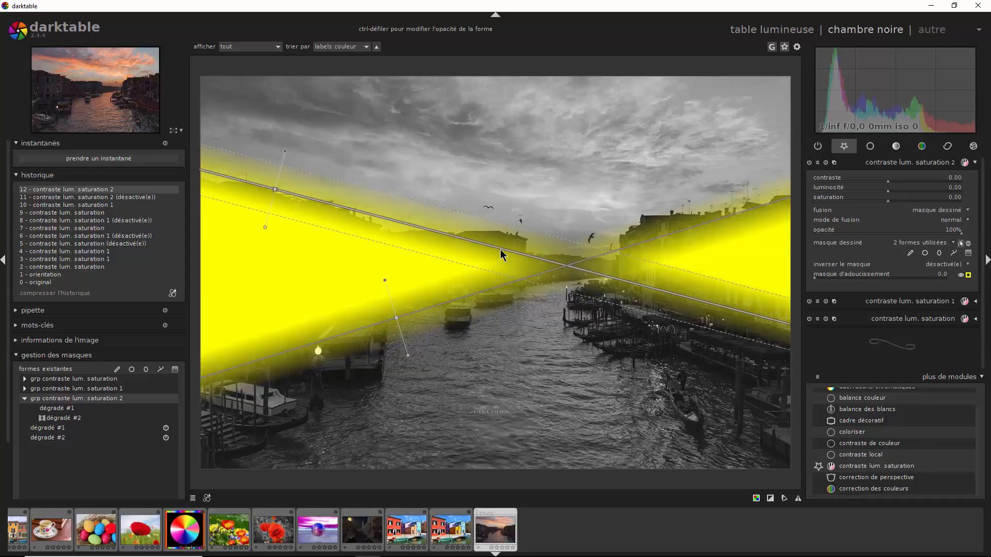
left_click_drag(287, 152, 287, 153)
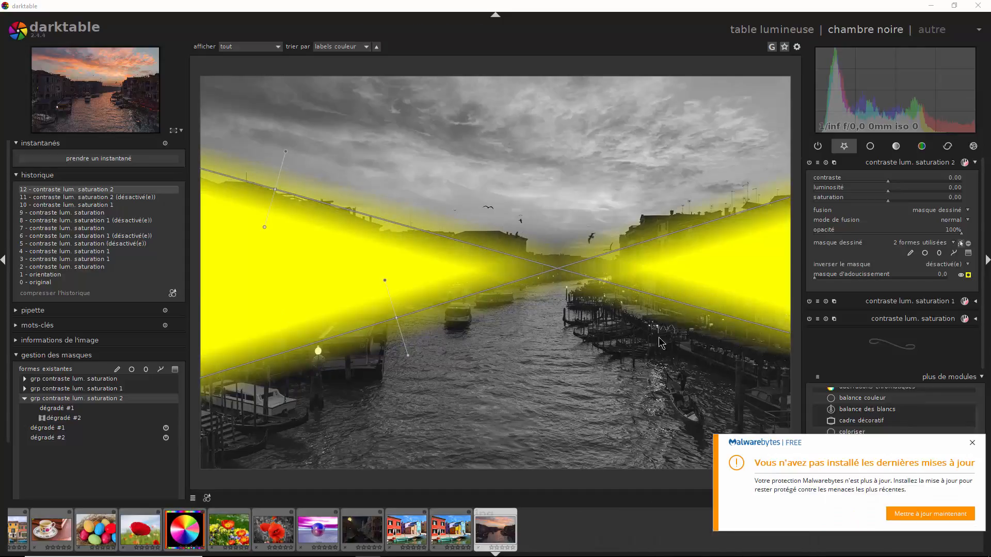
left_click(969, 442)
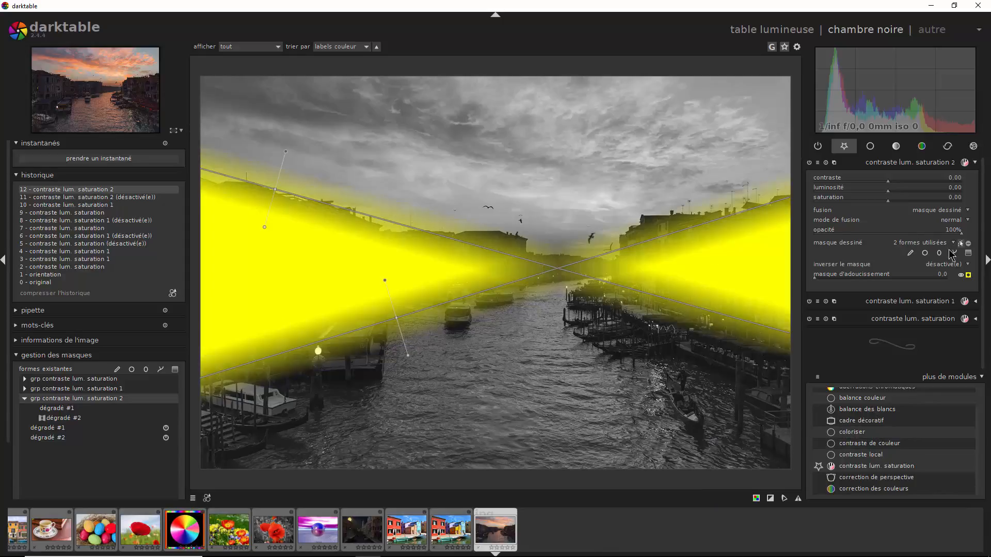
Hide the mask overlay and set the buildings instance to saturation 0.42, luminosité 0.24 and contraste 0.09
left_click(968, 276)
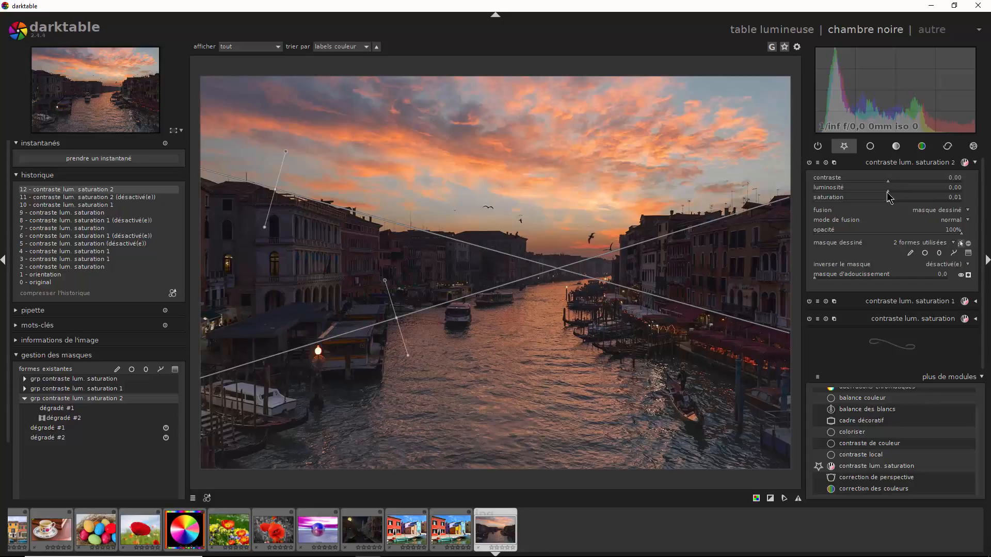
mouse_move(889, 192)
left_mouse_down()
mouse_move(905, 193)
mouse_move(897, 206)
mouse_move(915, 211)
left_mouse_up()
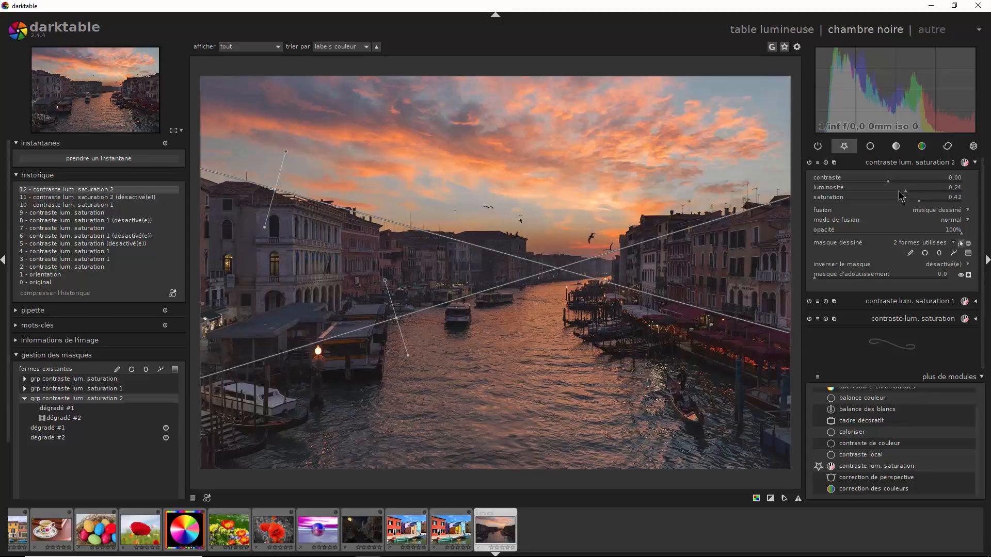
left_click_drag(889, 180, 895, 183)
Take snapshots of the edited and original photo states, and compare before and after by sweeping the split line across the image
left_click(96, 159)
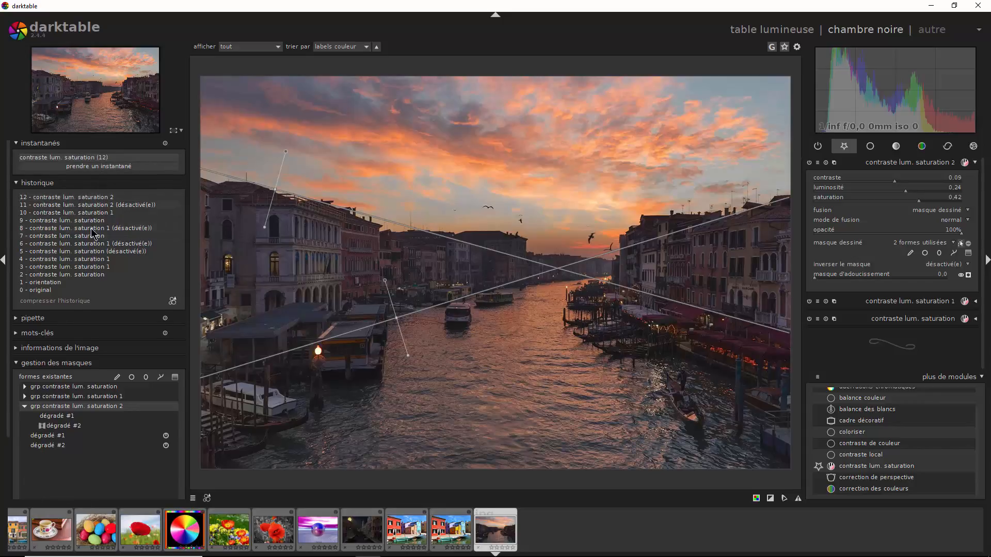
left_click(41, 290)
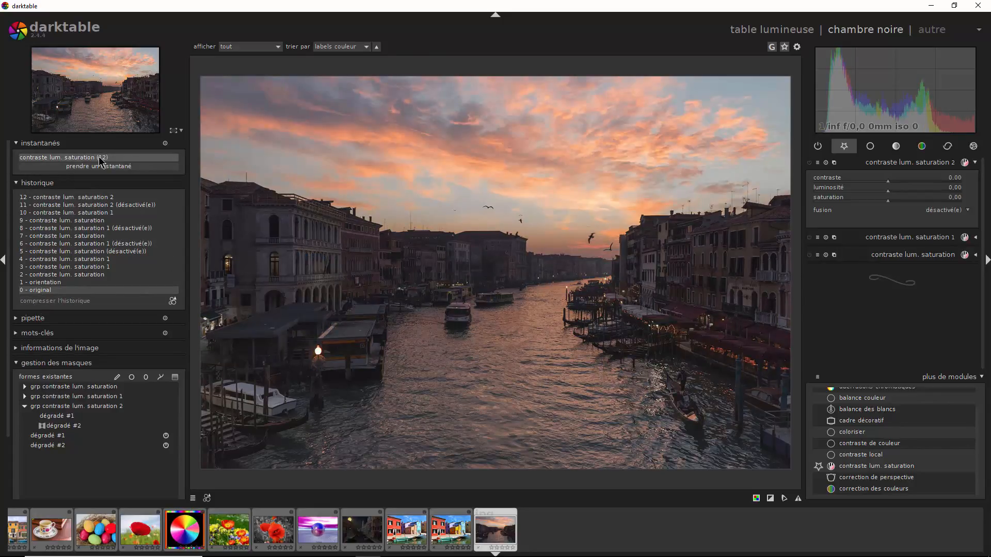
left_click(99, 162)
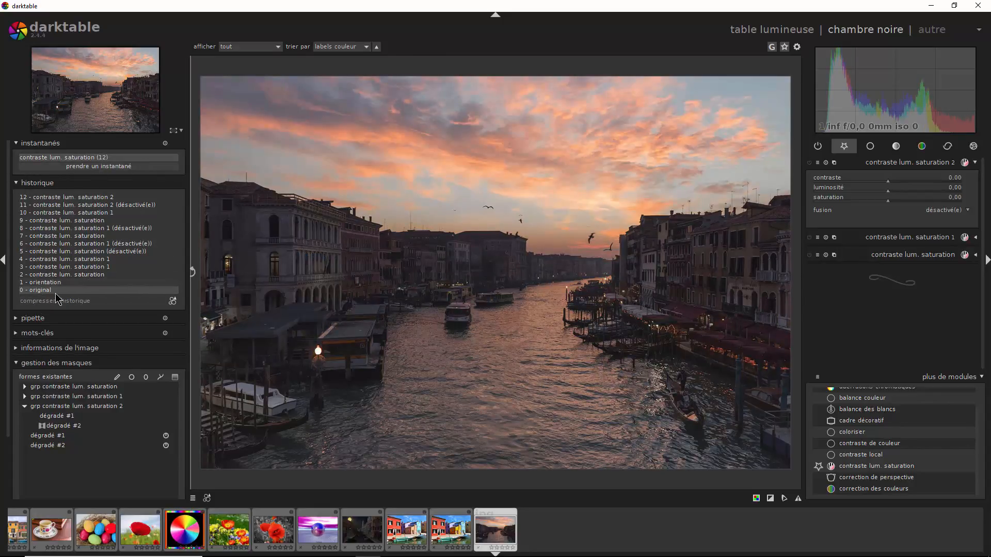
left_click(109, 166)
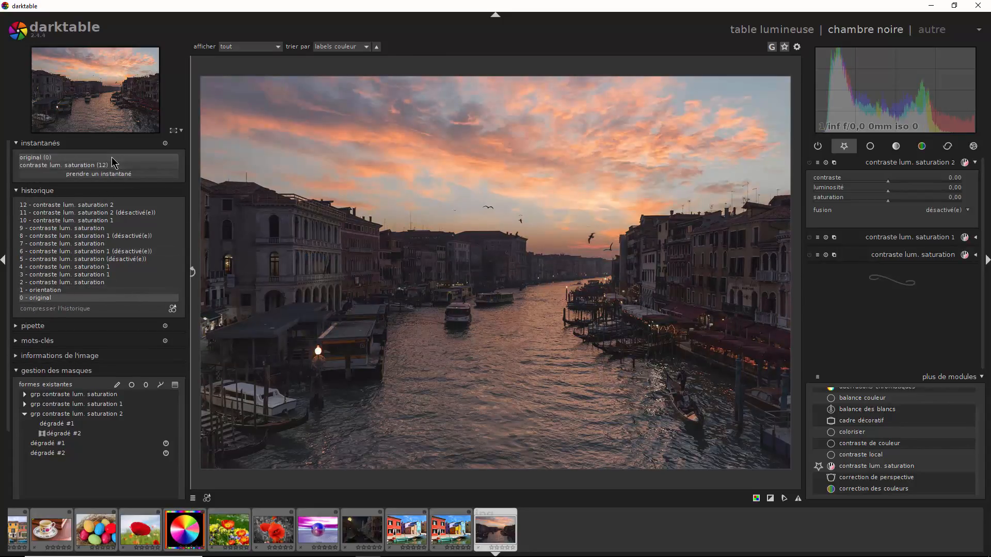
left_click(113, 165)
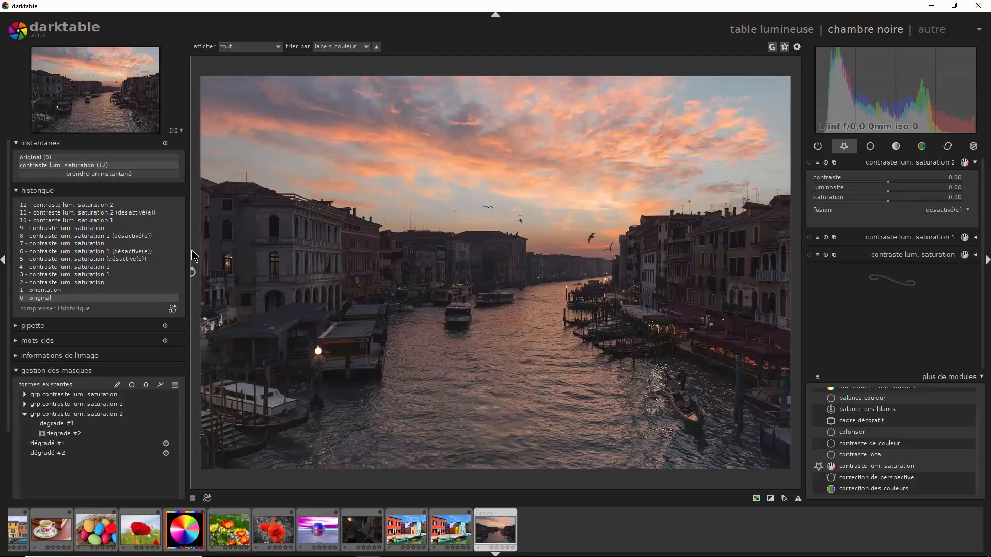
left_click_drag(192, 255, 744, 389)
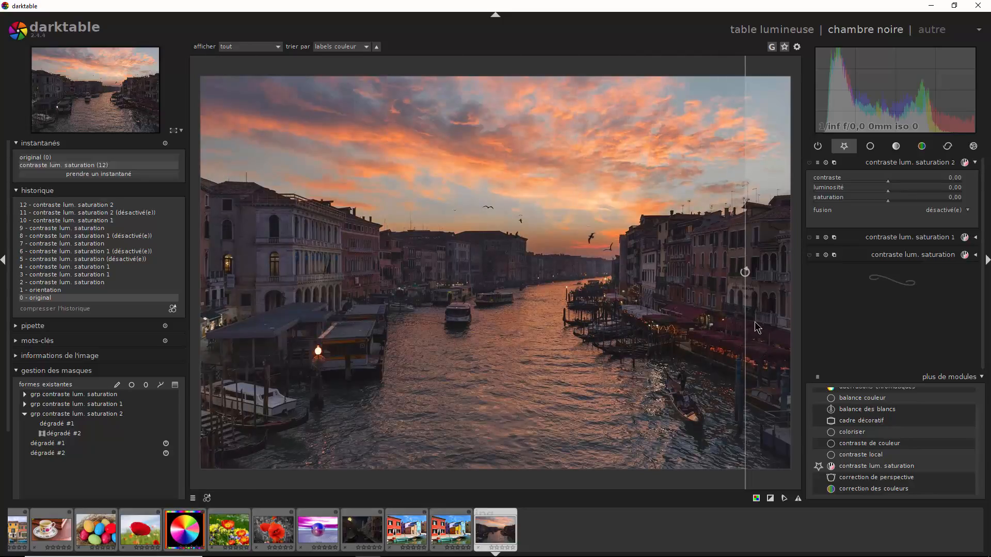
left_click_drag(748, 302, 787, 393)
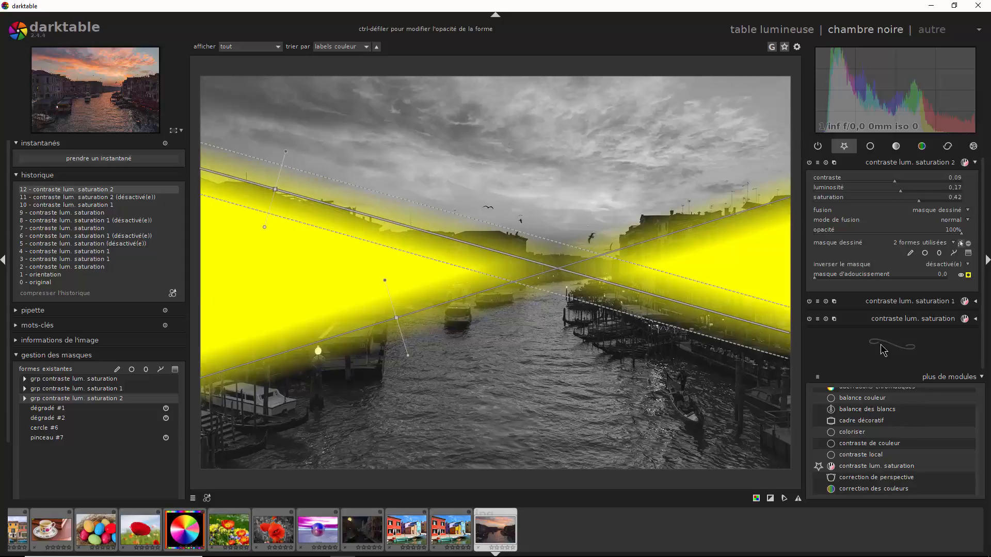
Widen the transition of the descending gradient dégradé #1 to soften the buildings mask
scroll(729, 327, "up", 1)
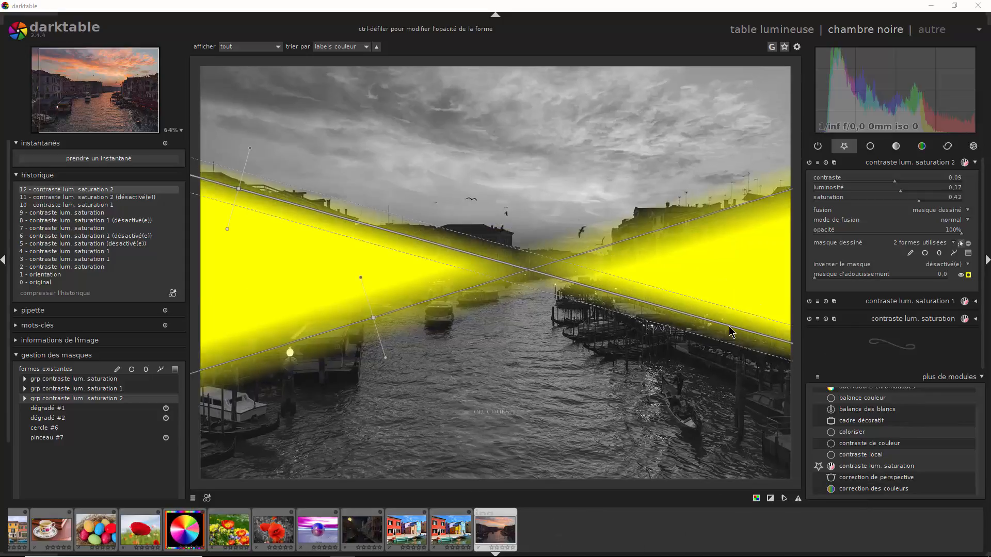
scroll(729, 326, "up", 1)
scroll(728, 326, "up", 1)
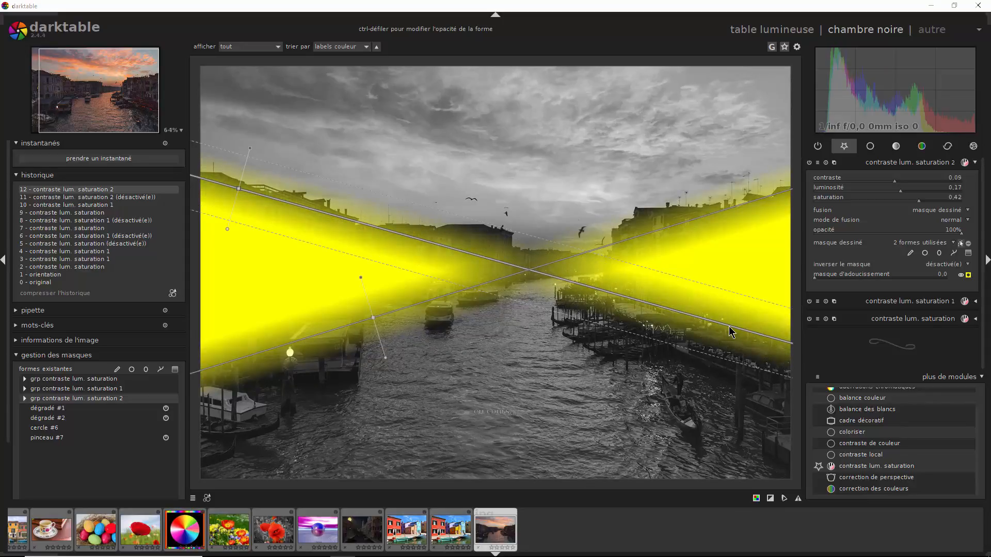
scroll(729, 326, "up", 1)
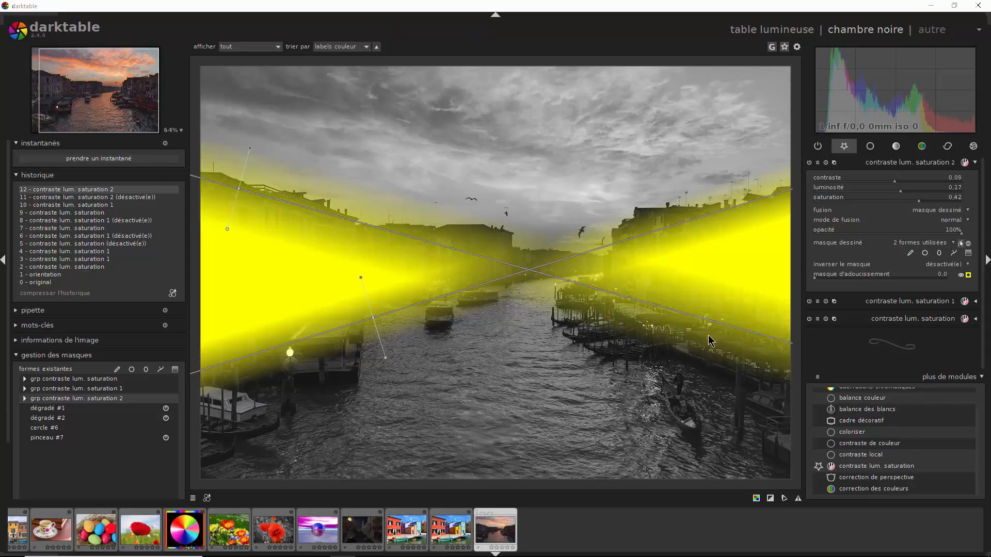
scroll(725, 327, "down", 1)
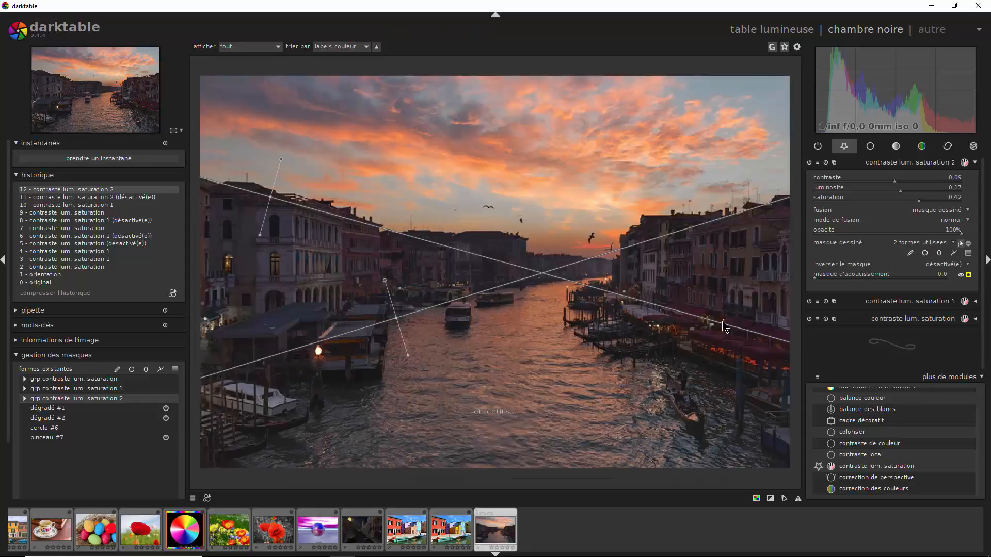
scroll(725, 326, "up", 1)
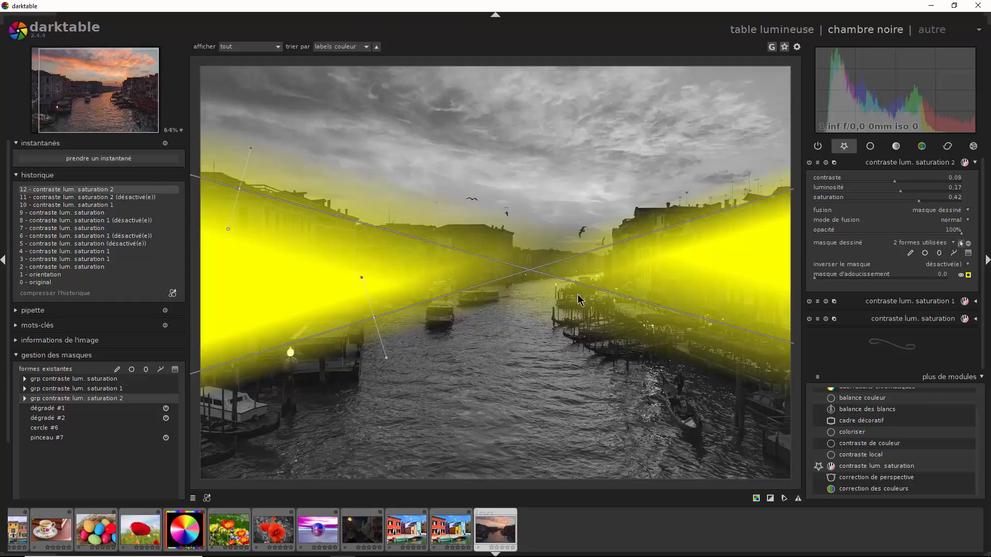
Enlarge the mask brush and paint a stroke over the awnings and quay along the right bank of the canal
left_click(117, 370)
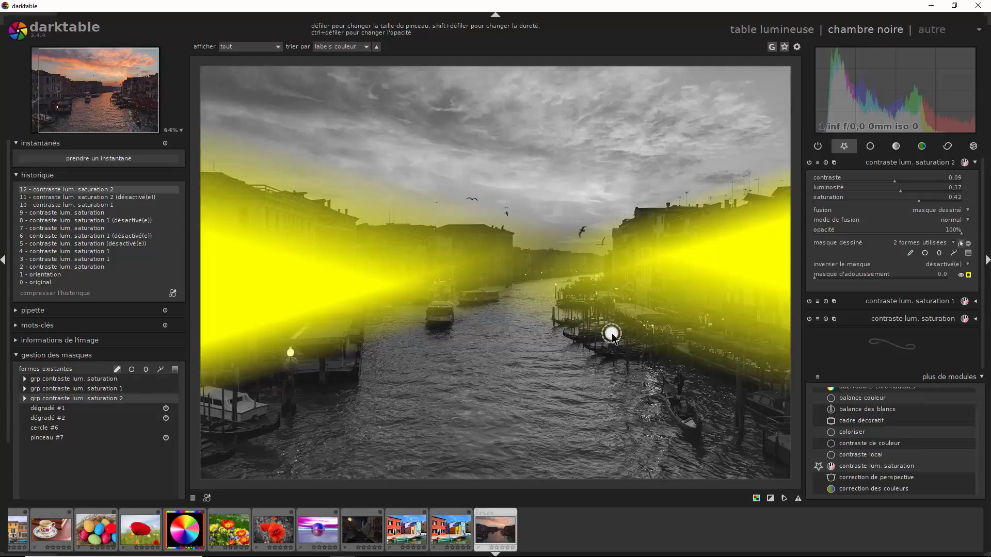
scroll(612, 333, "up", 3)
scroll(613, 334, "up", 4)
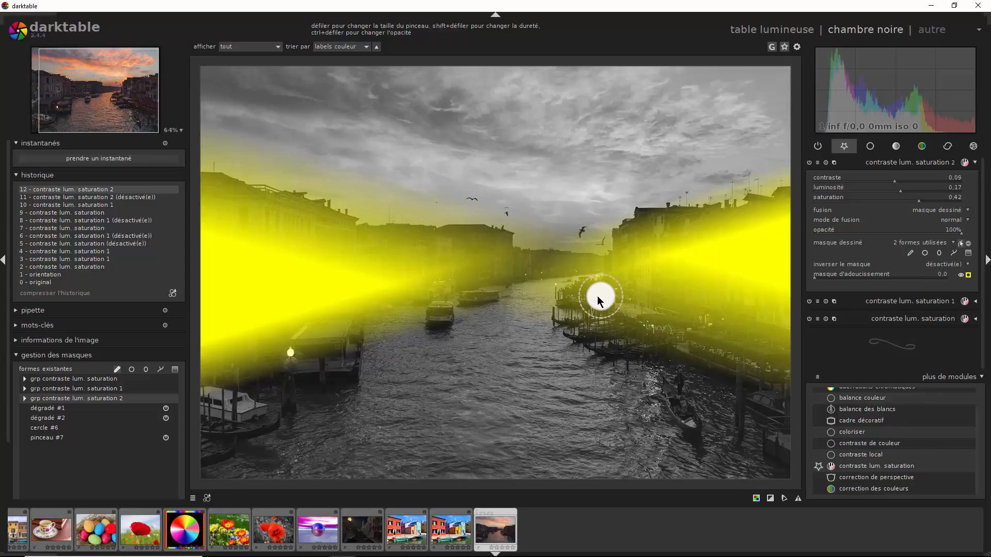
mouse_move(597, 293)
left_mouse_down()
mouse_move(767, 362)
mouse_move(635, 327)
left_mouse_up()
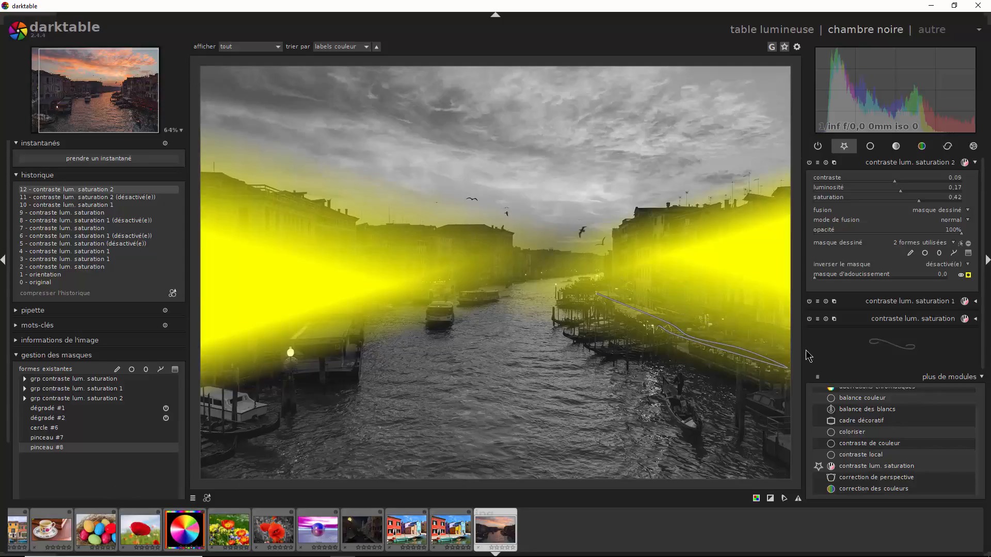
Add pinceau #8 to the buildings instance's drawn mask, lower the stroke's opacity, and hide the mask overlay
left_click(941, 247)
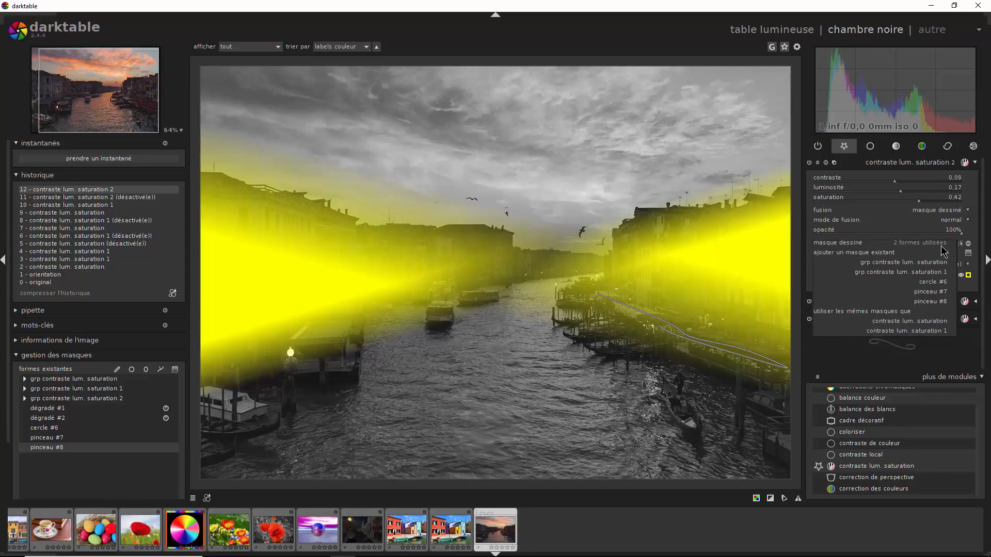
left_click(939, 303)
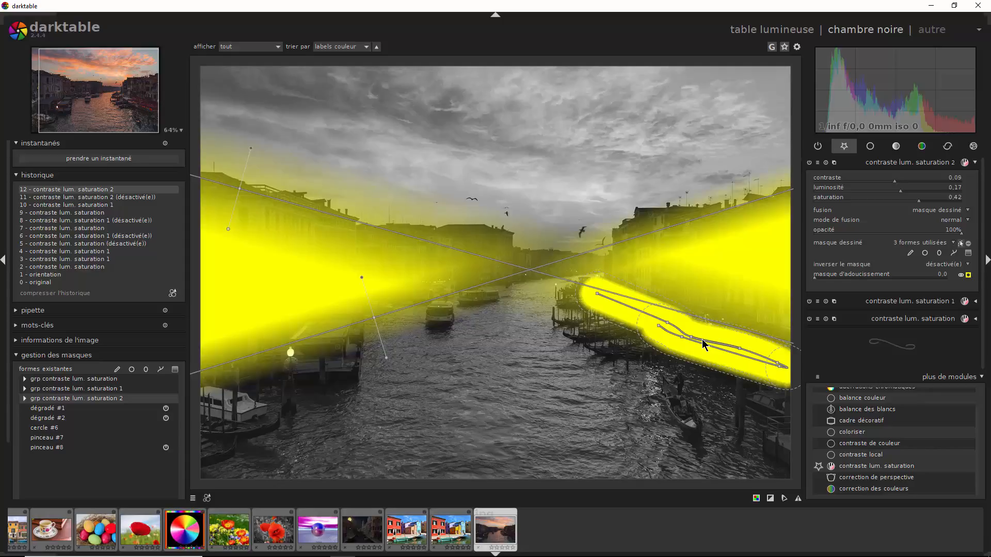
scroll(702, 339, "down", 4)
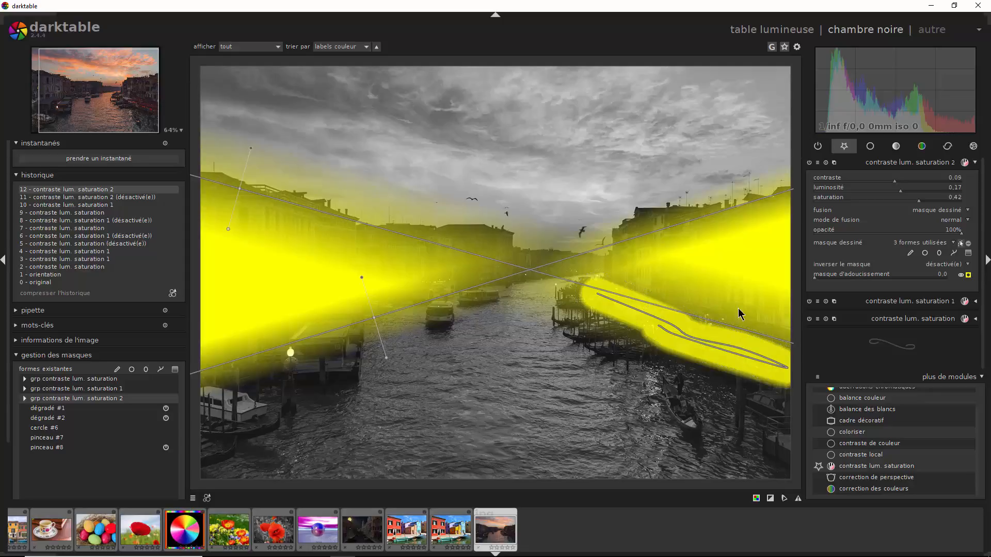
left_click(968, 275)
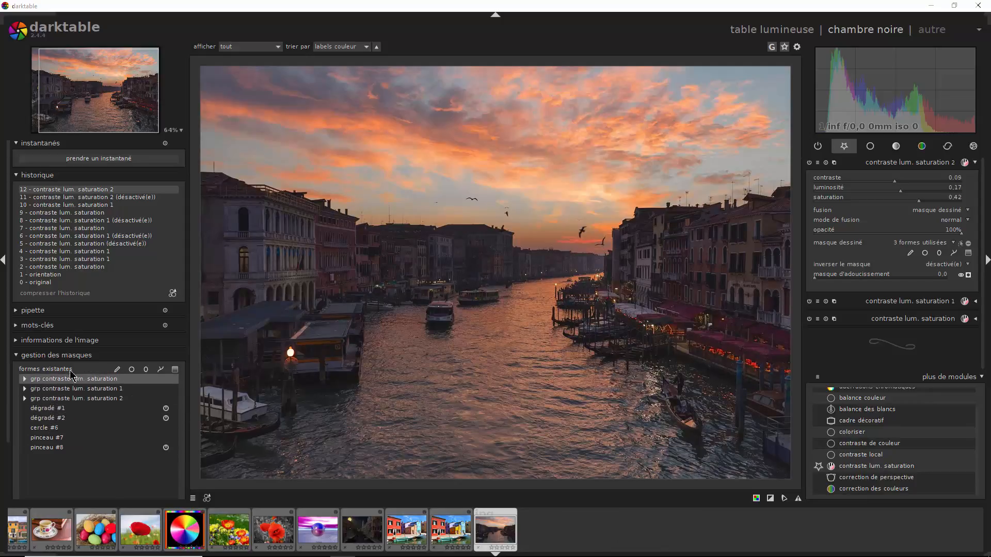
Draw three separate brush shapes along the left bank: over the lit landing stage, around the lamp, and beside the distant boats
left_click(117, 370)
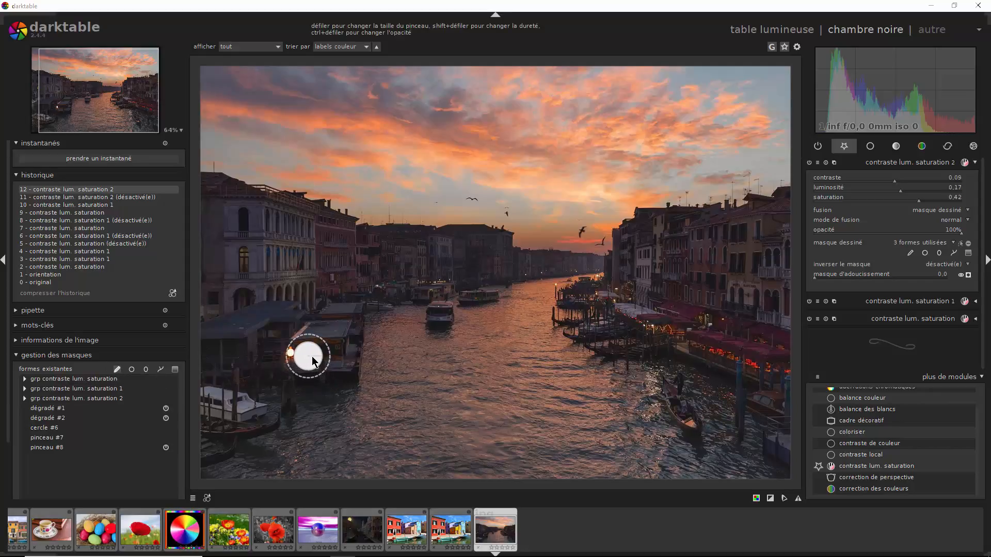
left_click_drag(311, 356, 344, 355)
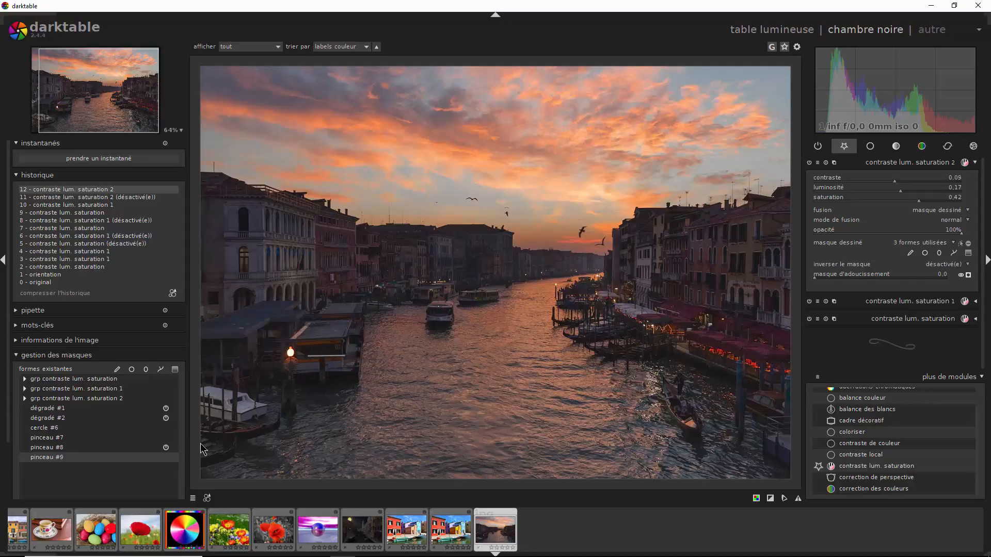
left_click(117, 370)
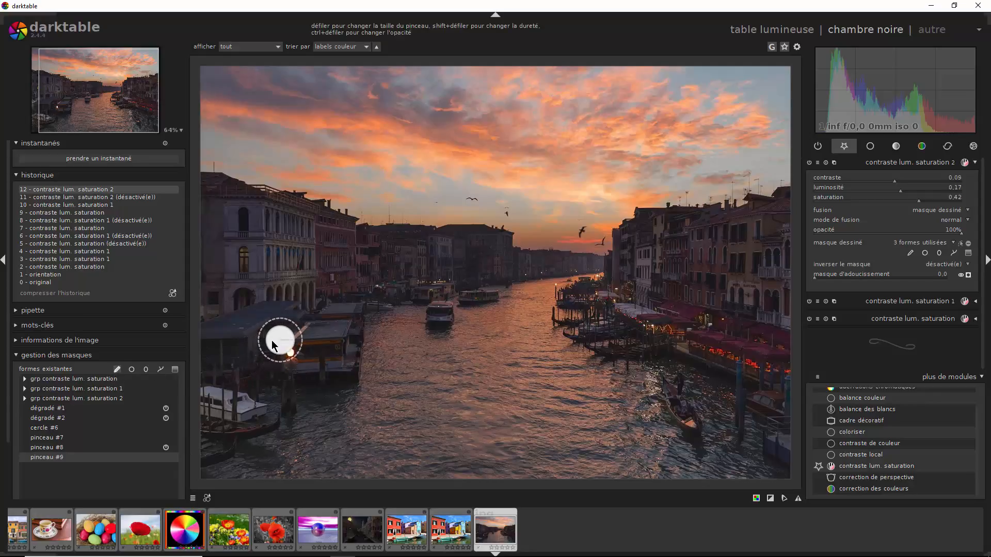
left_click_drag(271, 340, 268, 366)
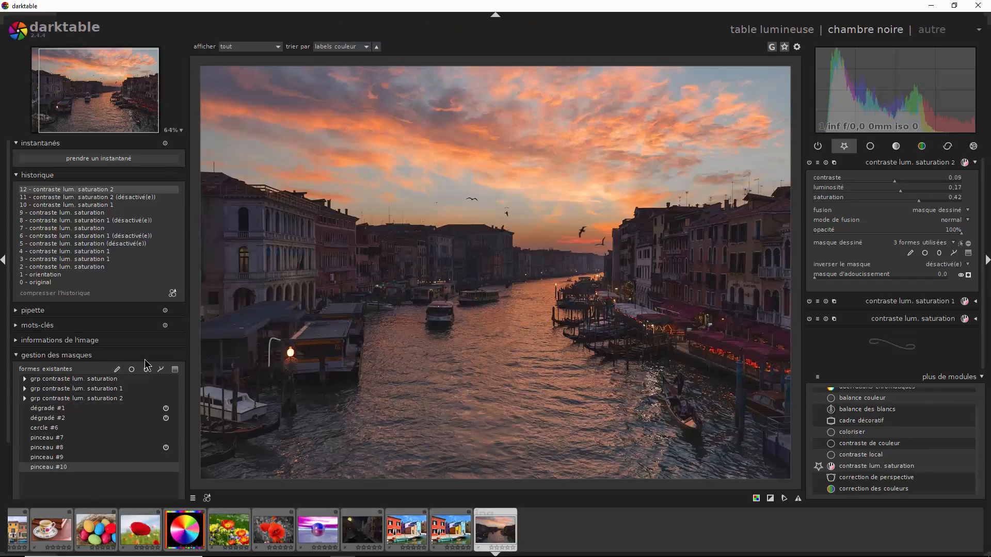
left_click(118, 370)
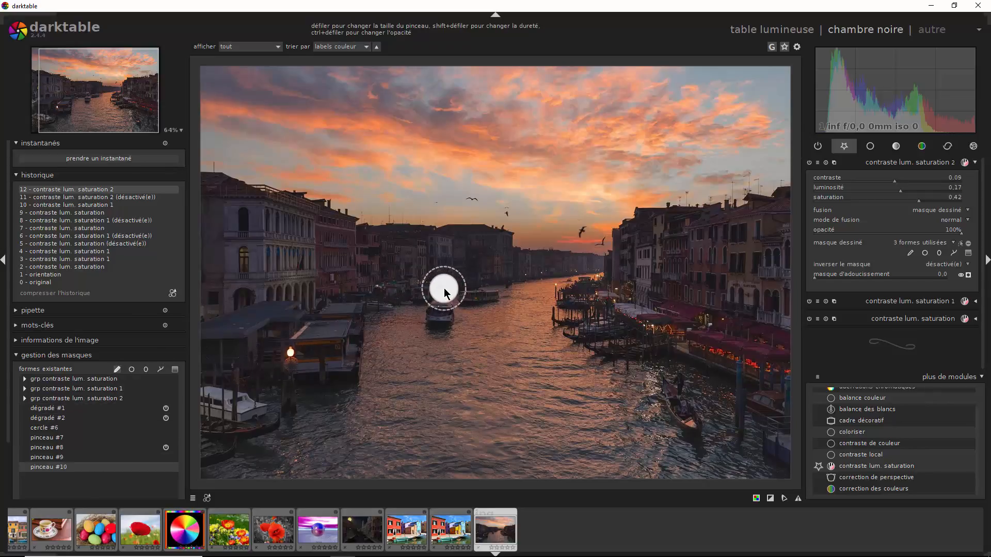
left_click_drag(395, 292, 386, 293)
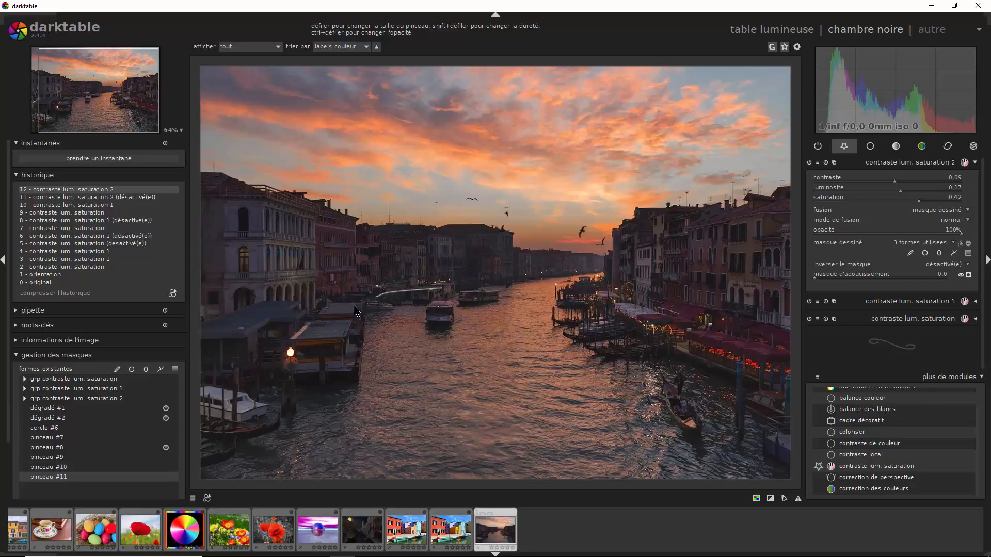